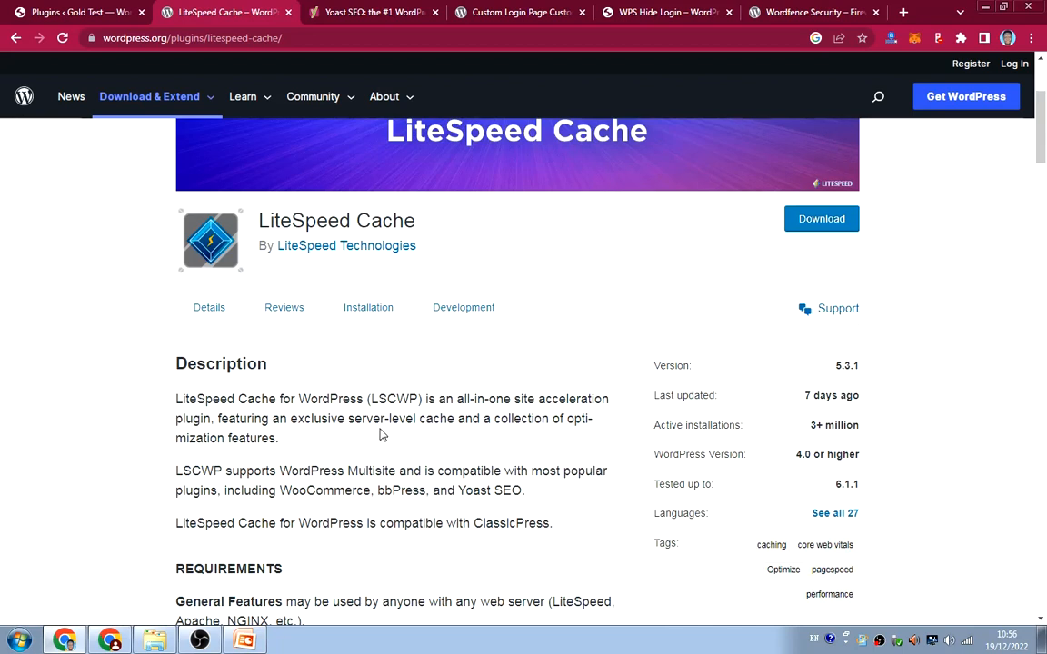
# Step: Search for "litespeed" among the plugins available to the Gold Test site, and install and activate LiteSpeed Cache
pyautogui.scroll(3, 454, 338)
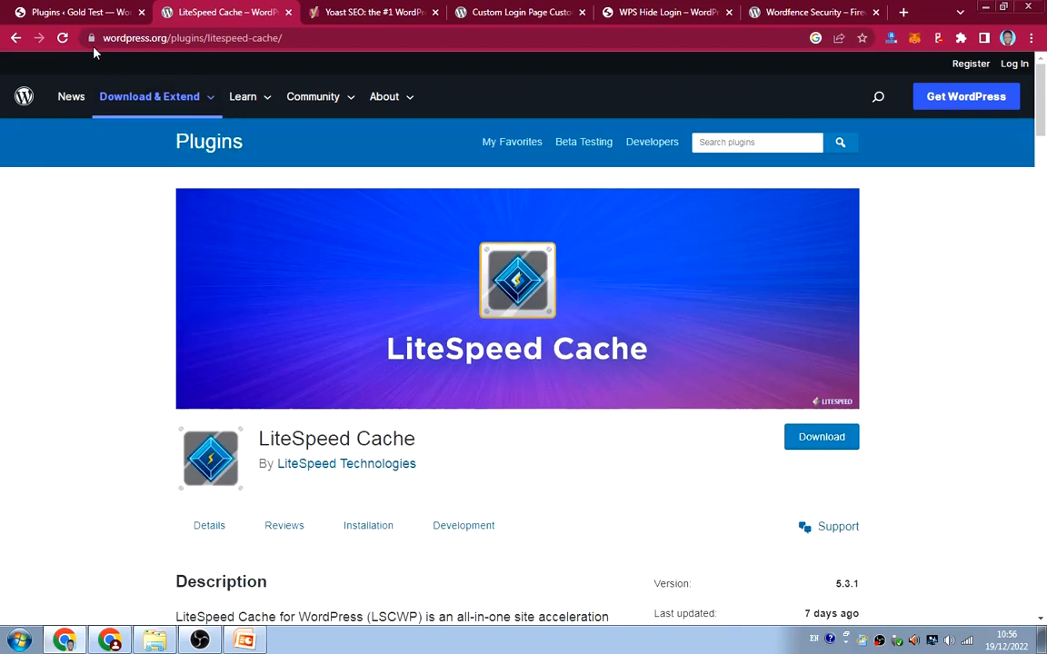
pyautogui.click(78, 13)
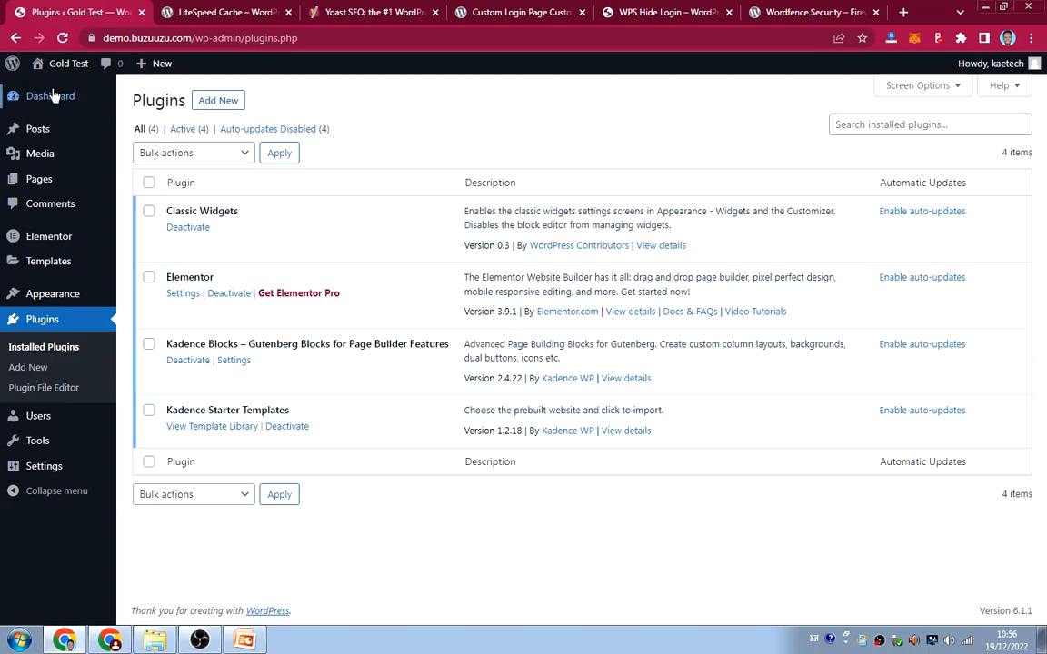
pyautogui.click(221, 102)
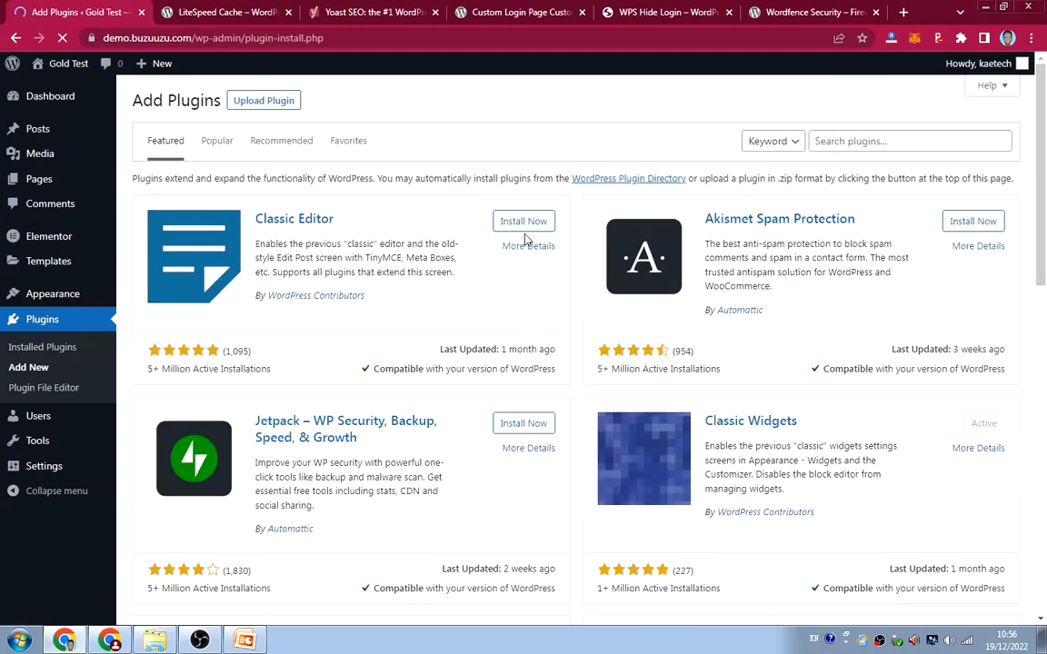
pyautogui.click(845, 142)
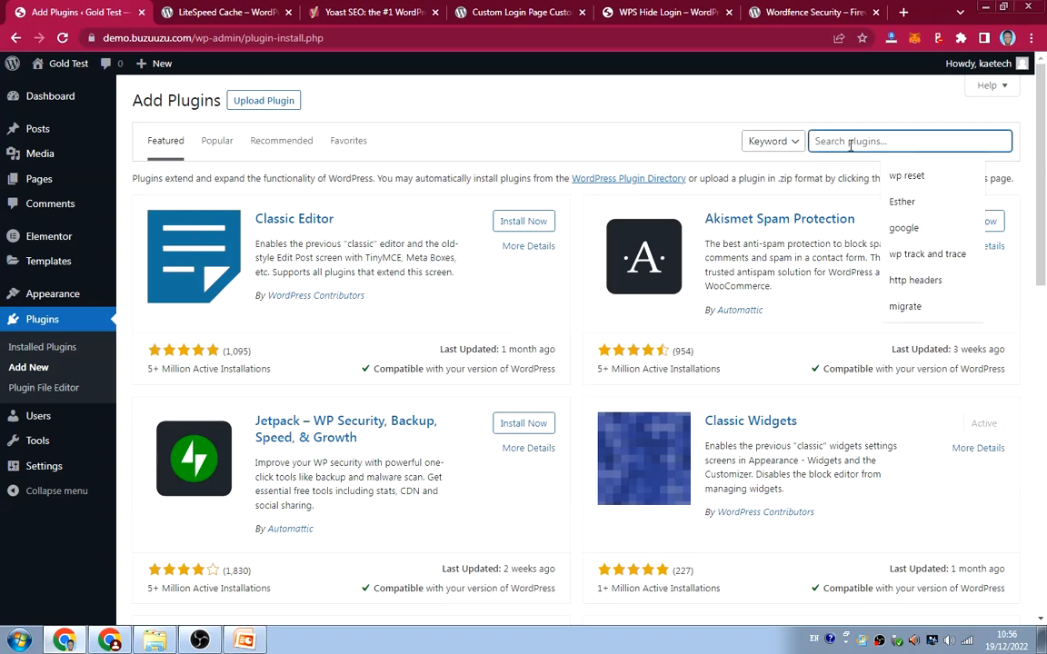
pyautogui.write('litesp')
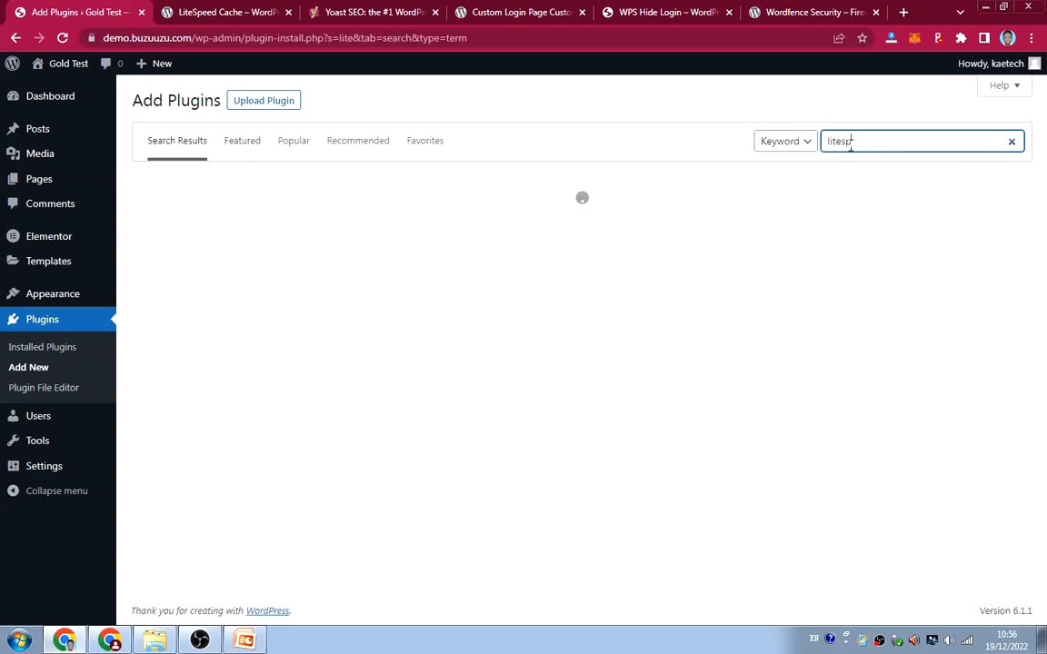
pyautogui.write('eed')
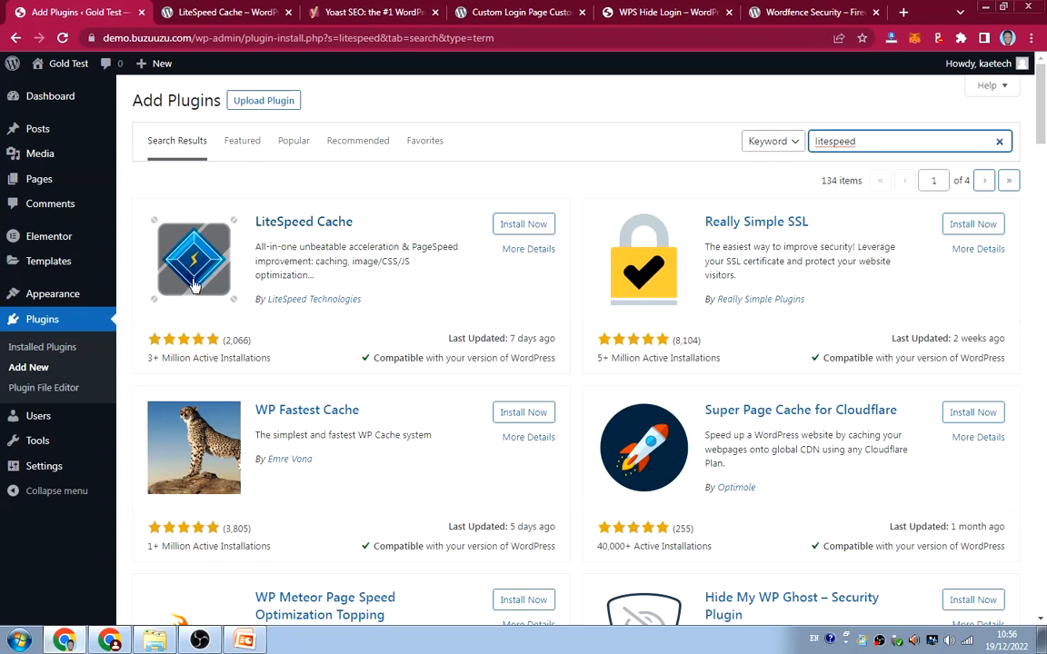
pyautogui.click(536, 227)
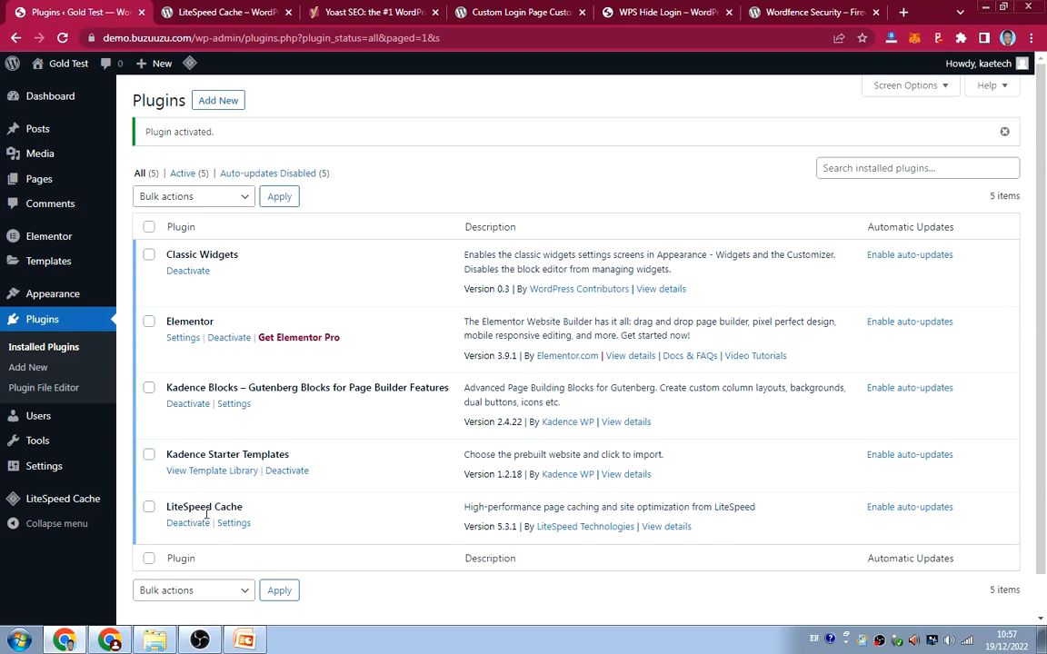
# Step: Open the LiteSpeed Cache settings and examine the cache control options, from Enable Cache to the mobile user agents list
pyautogui.click(235, 526)
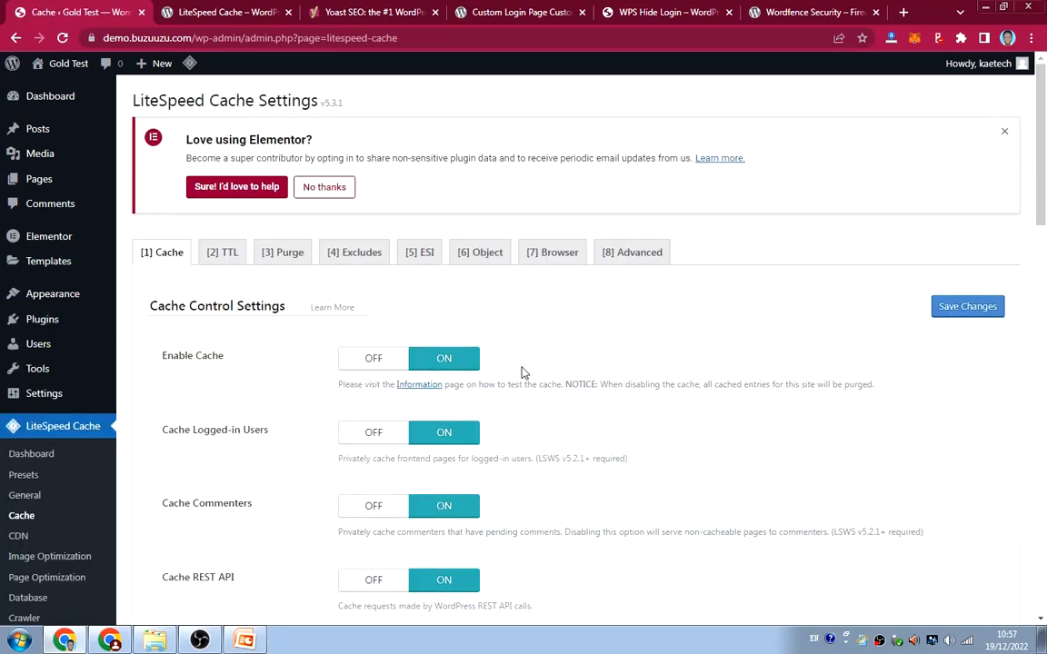
pyautogui.scroll(-4, 553, 374)
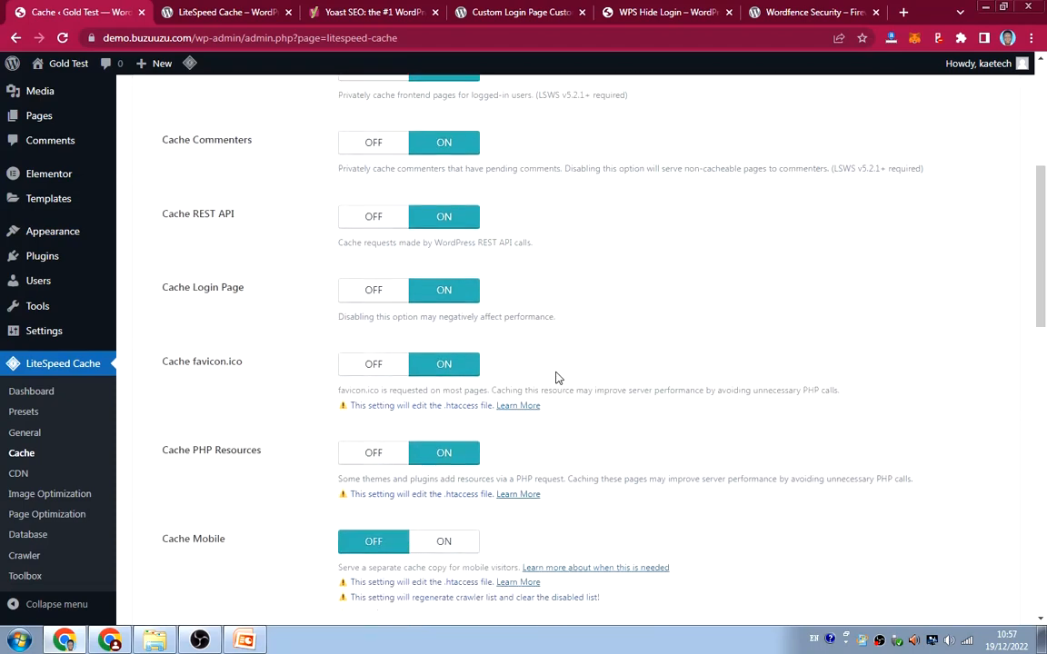
pyautogui.scroll(4, 556, 375)
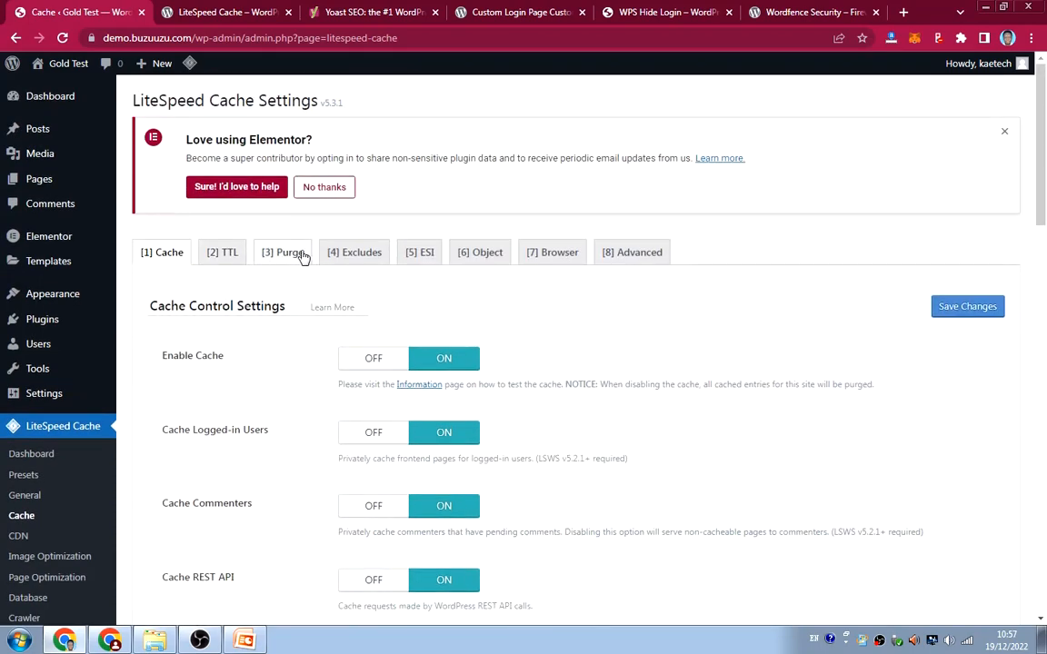
pyautogui.scroll(-1, 572, 352)
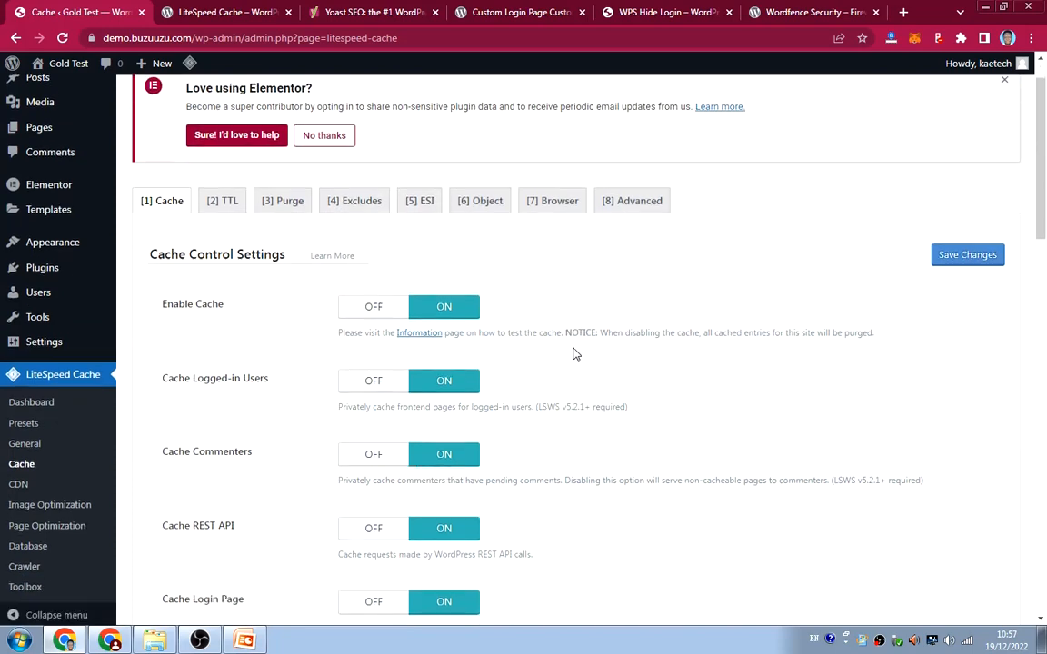
pyautogui.scroll(-5, 575, 352)
pyautogui.scroll(6, 574, 352)
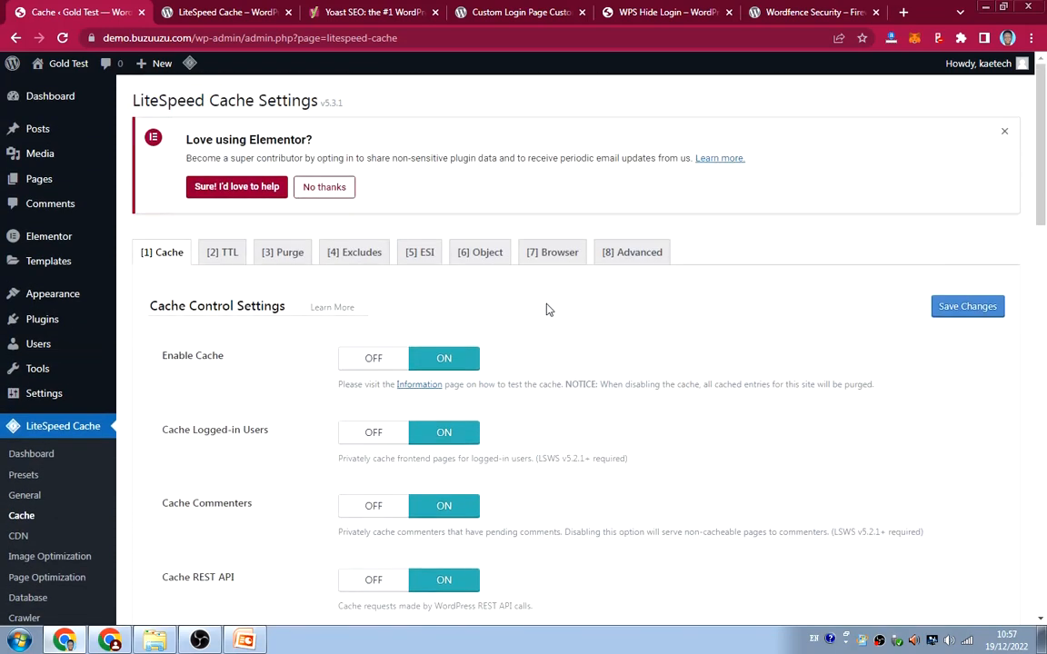
pyautogui.moveTo(190, 66)
pyautogui.scroll(-8, 584, 338)
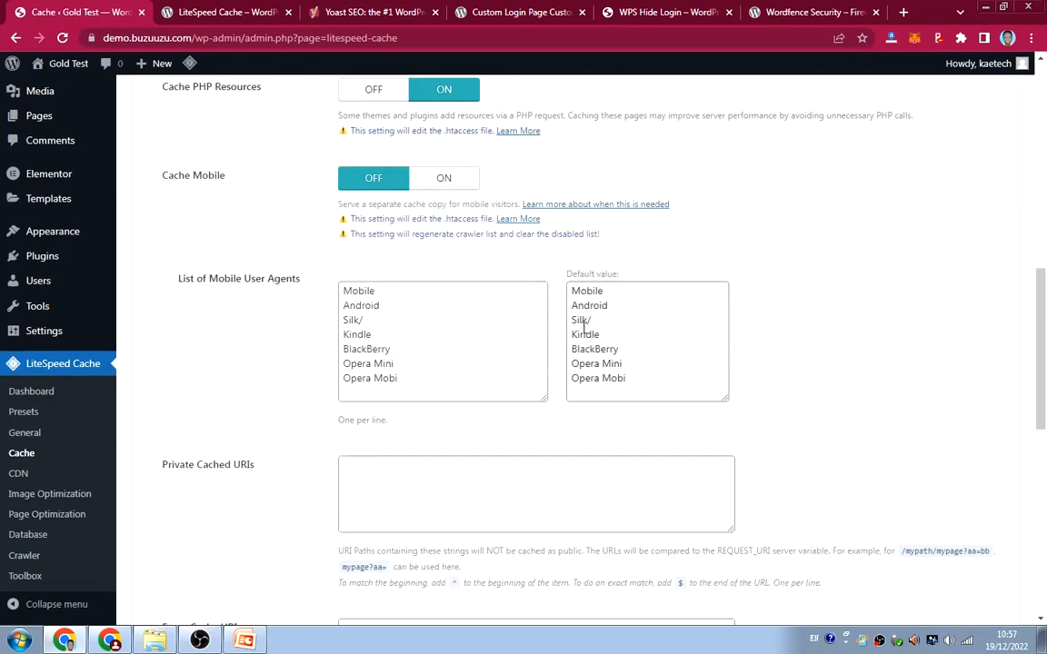
pyautogui.scroll(5, 584, 338)
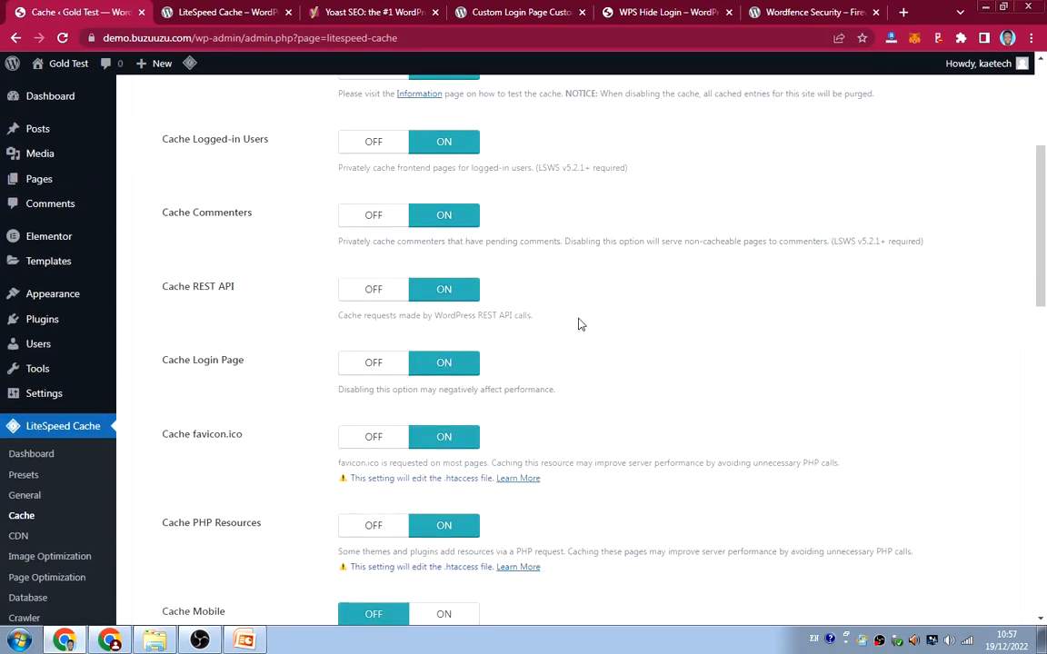
# Step: Review the Yoast SEO product page, including the plugin's benefits and how it helps a site rank higher
pyautogui.click(354, 14)
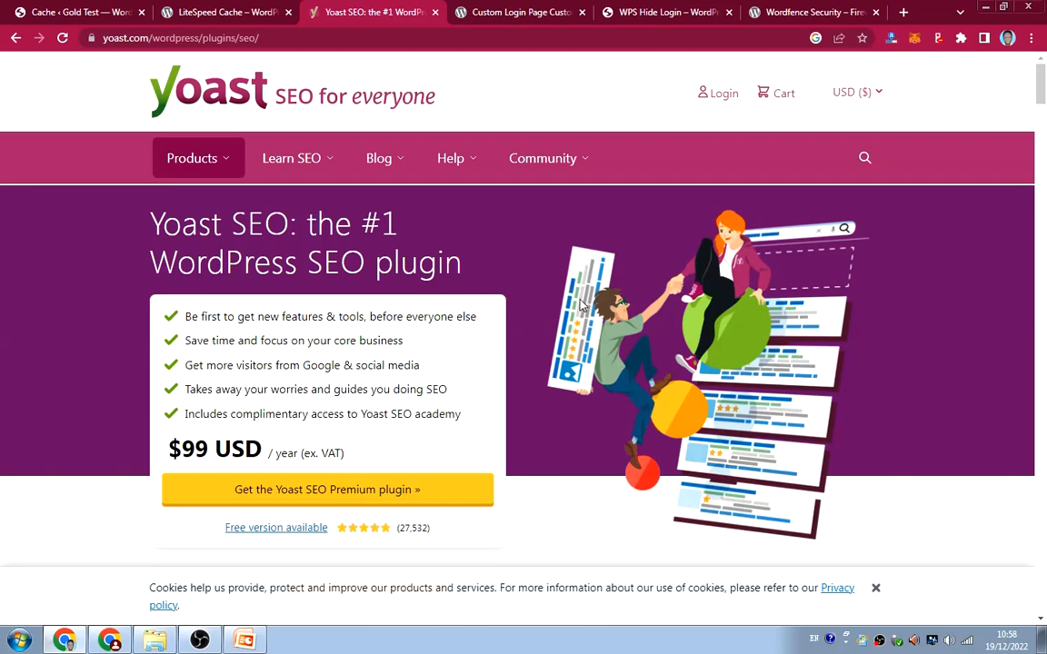
pyautogui.scroll(-1, 581, 305)
pyautogui.scroll(-4, 585, 303)
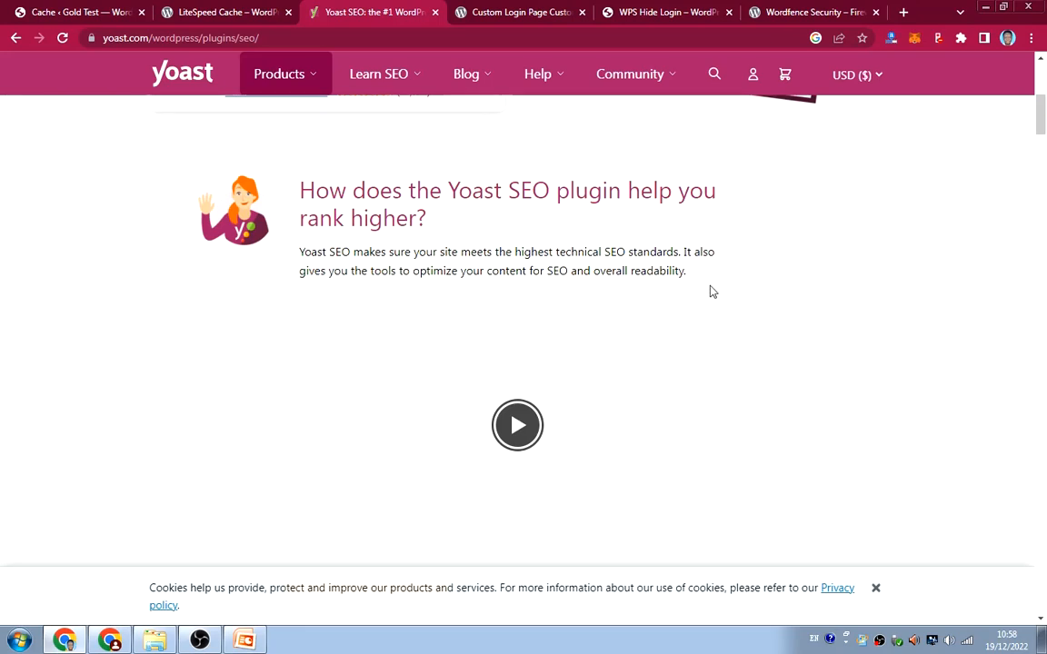
pyautogui.scroll(1, 640, 302)
pyautogui.scroll(3, 640, 302)
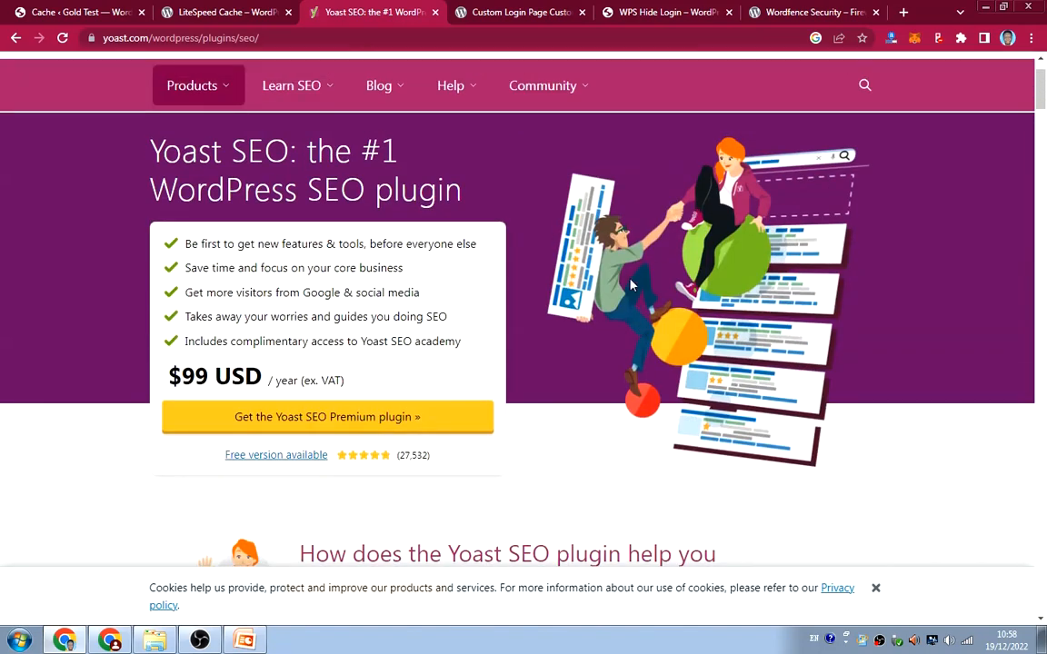
# Step: Return to the Gold Test admin site, search the available plugins for "yoast", and install and activate Yoast SEO
pyautogui.click(65, 12)
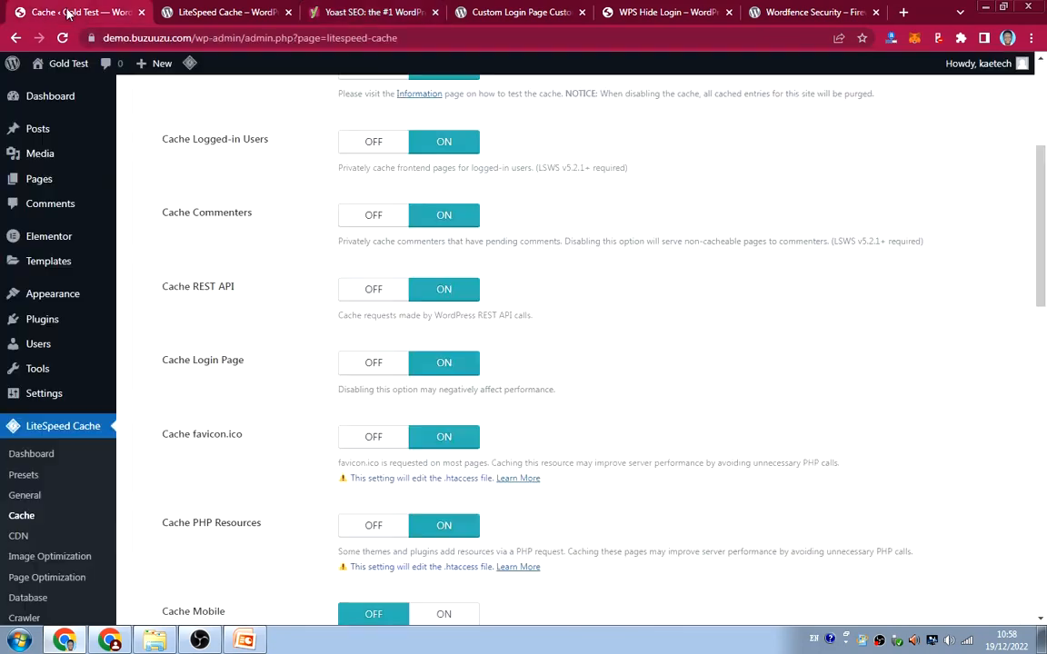
pyautogui.scroll(1, 230, 213)
pyautogui.scroll(3, 230, 213)
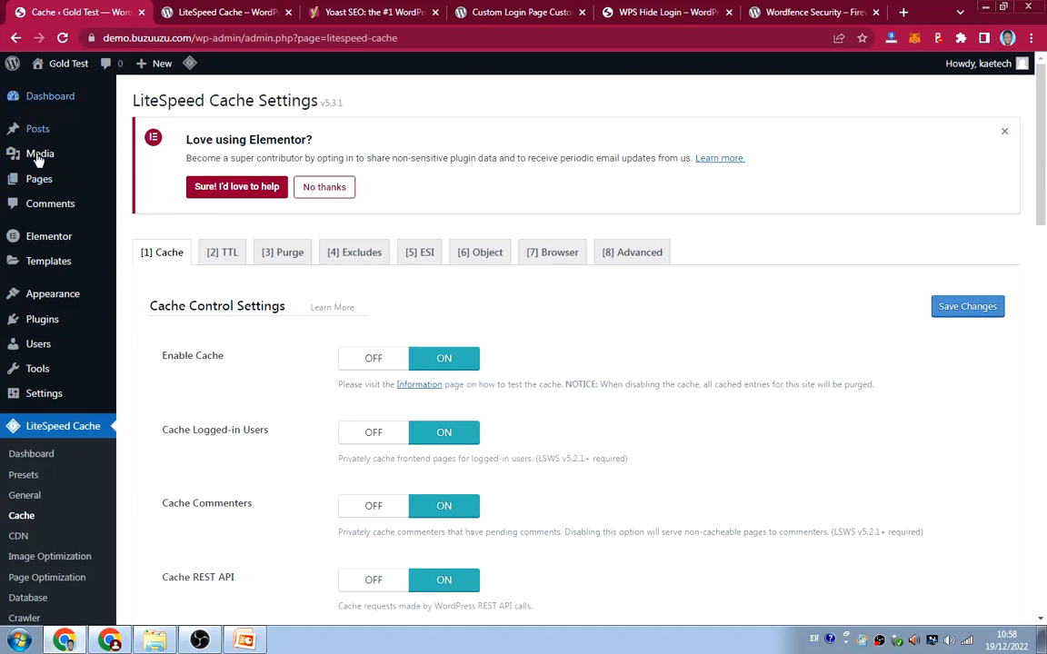
pyautogui.moveTo(35, 320)
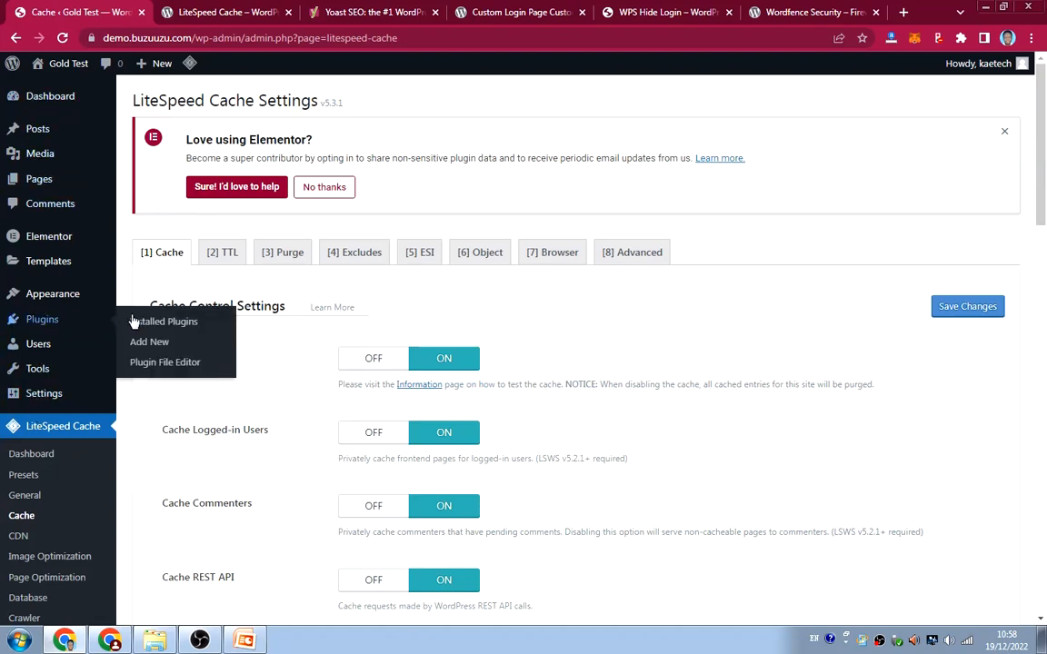
pyautogui.click(143, 341)
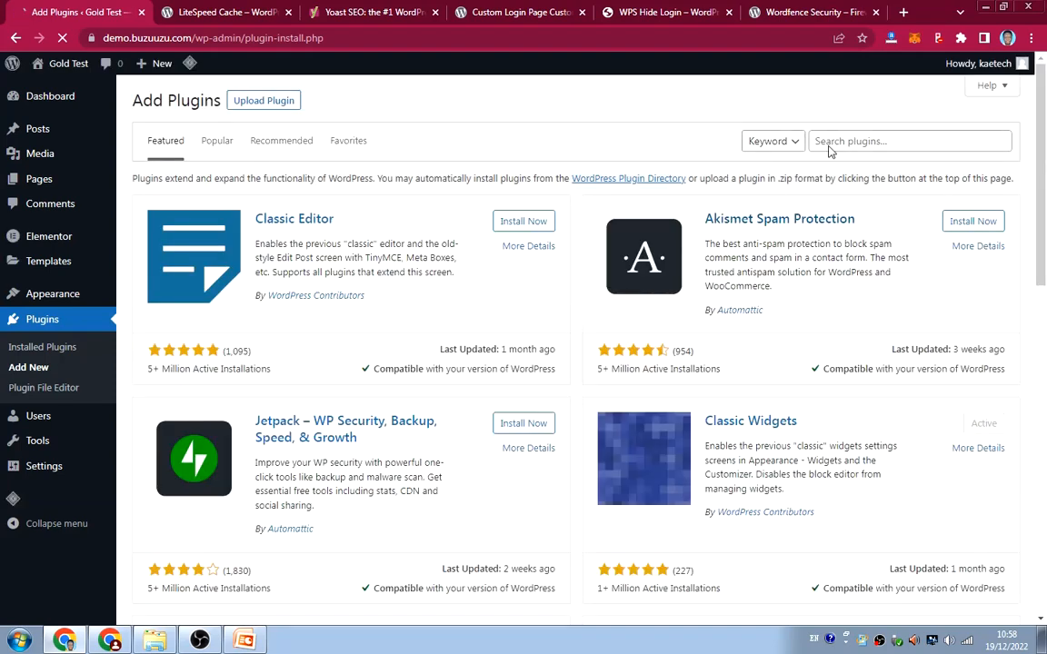
pyautogui.click(835, 141)
pyautogui.write('yoast')
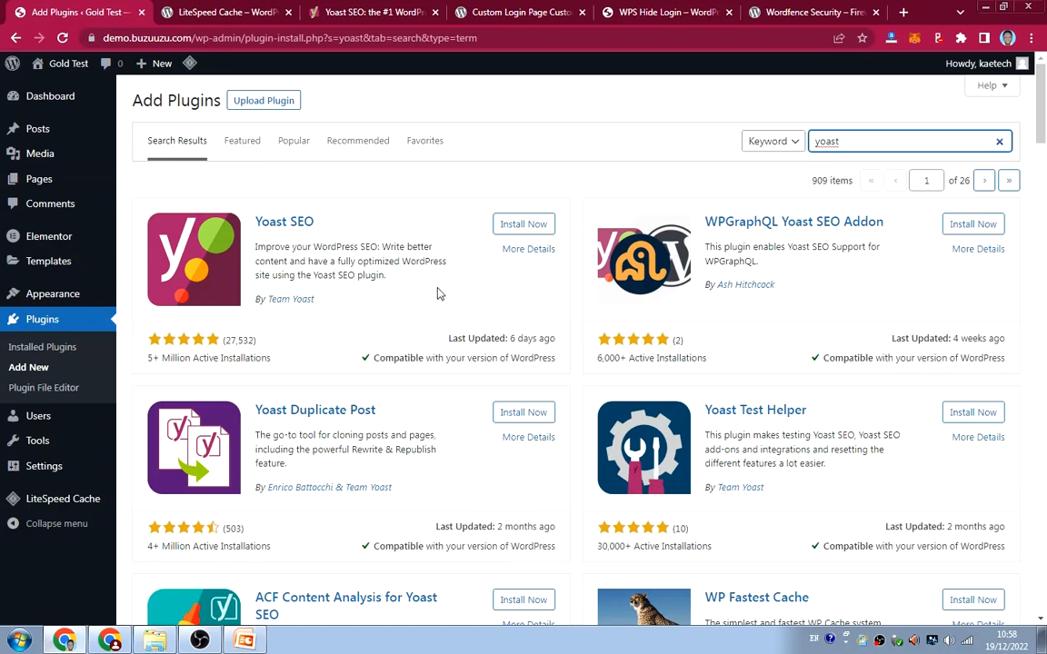
pyautogui.click(508, 234)
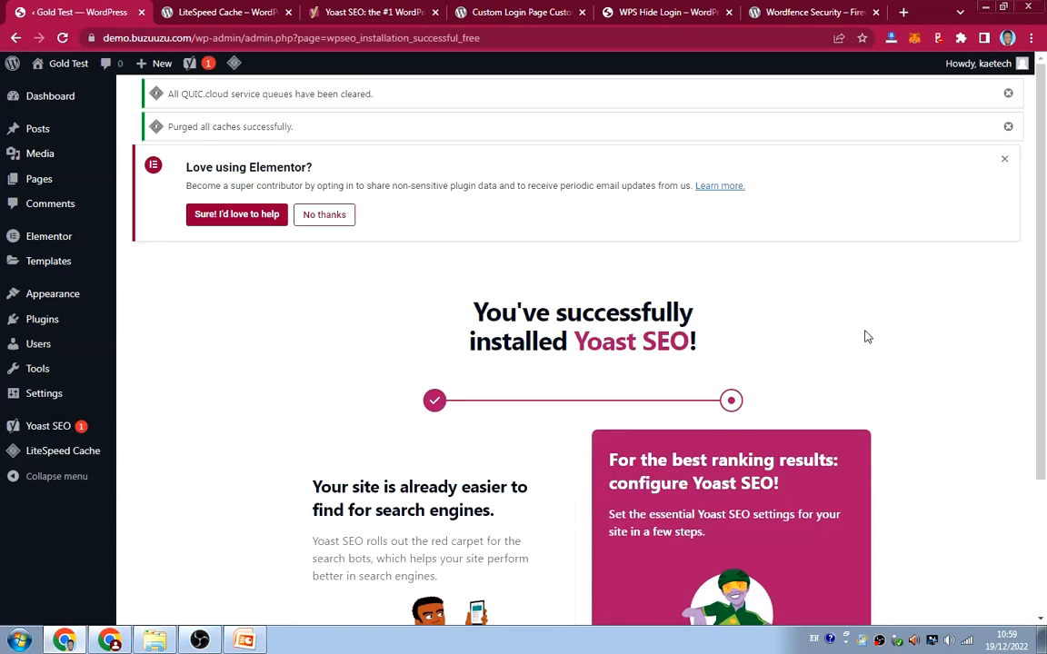
# Step: Start Yoast SEO's first-time configuration and continue past SEO data optimization to Site representation without running the optimization
pyautogui.scroll(-3, 868, 337)
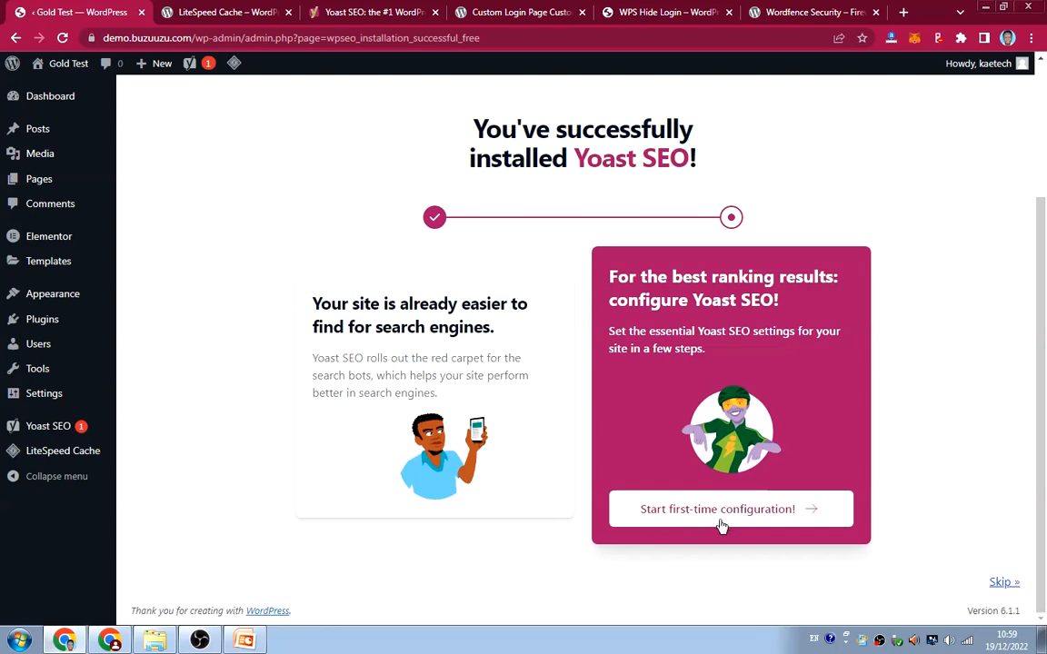
pyautogui.click(754, 514)
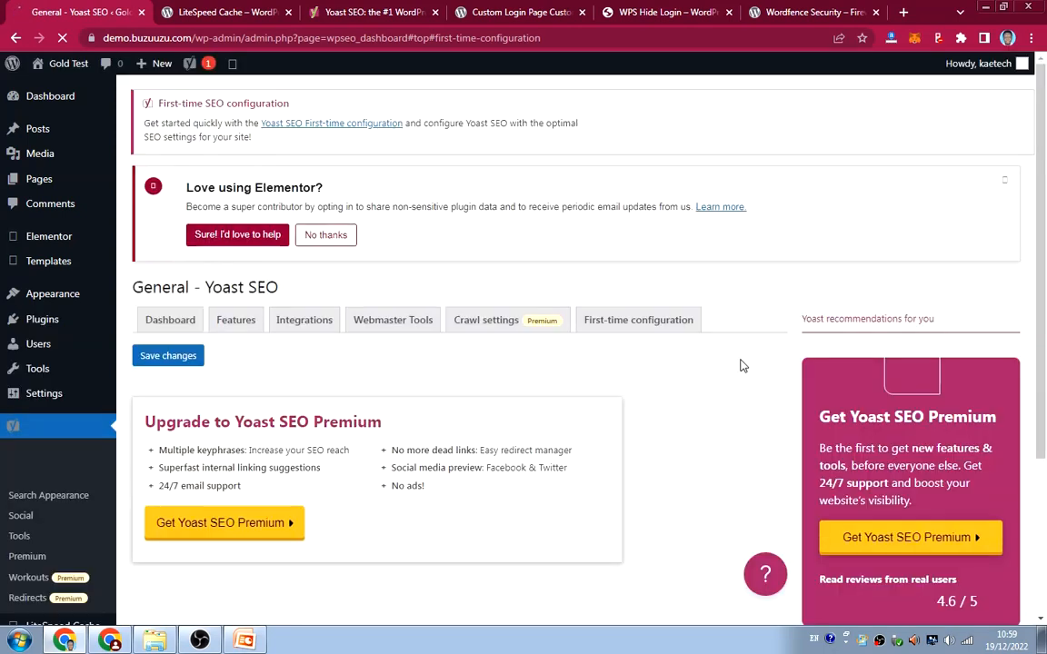
pyautogui.scroll(-3, 655, 393)
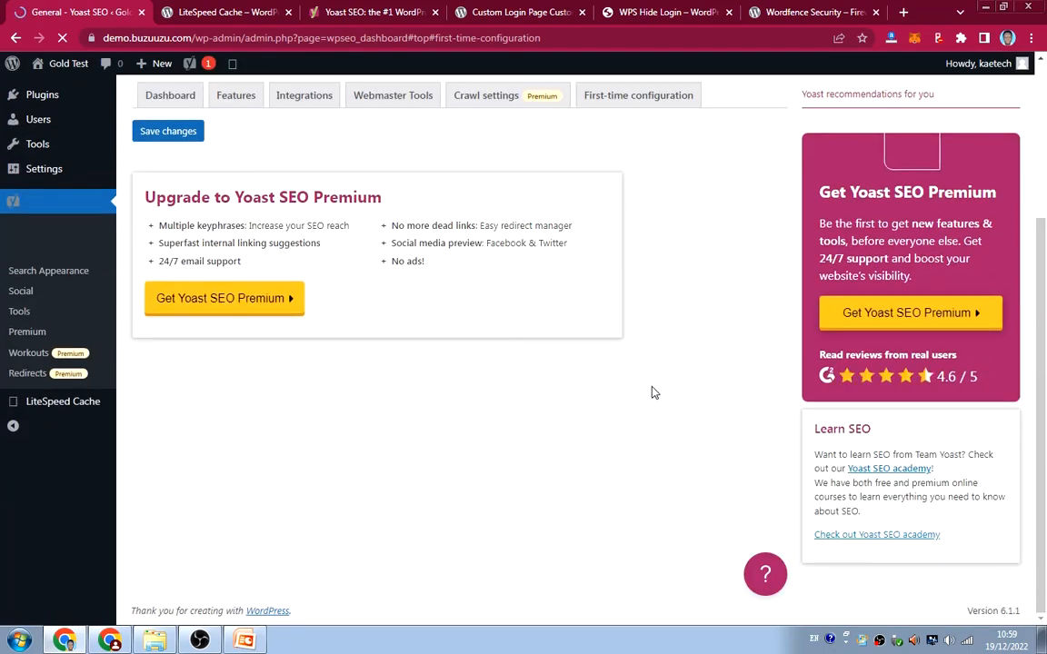
pyautogui.scroll(3, 654, 393)
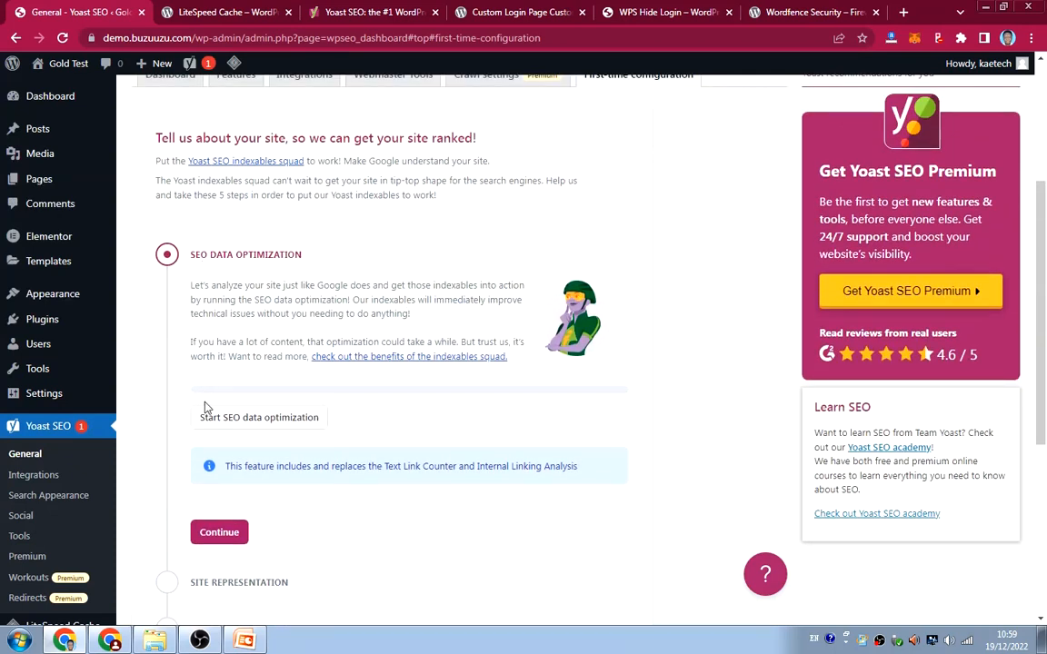
pyautogui.scroll(-1, 492, 405)
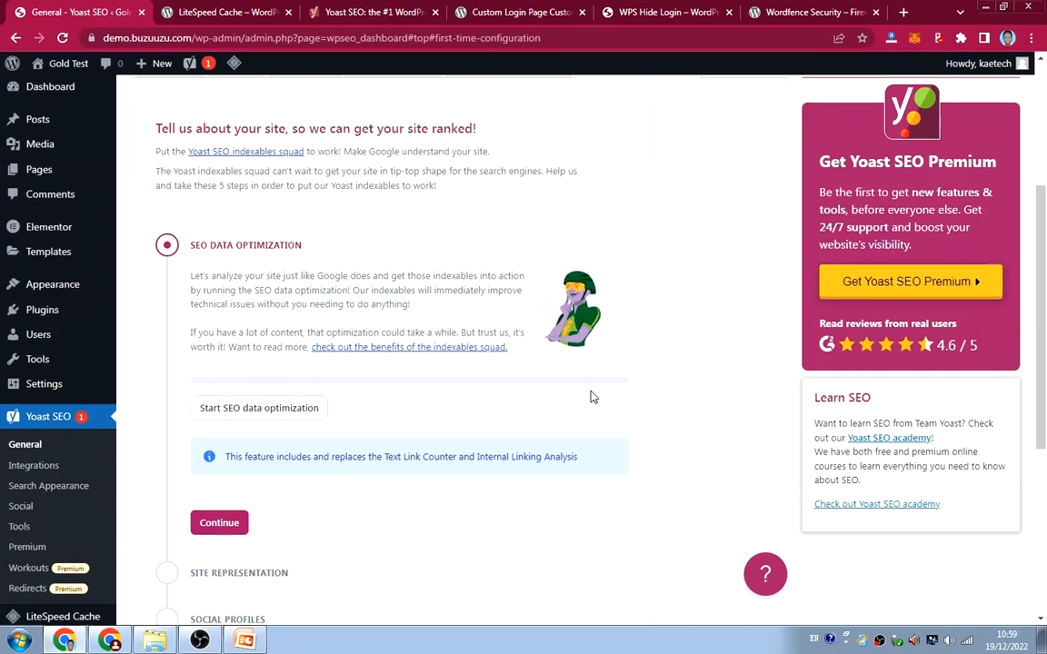
pyautogui.click(219, 463)
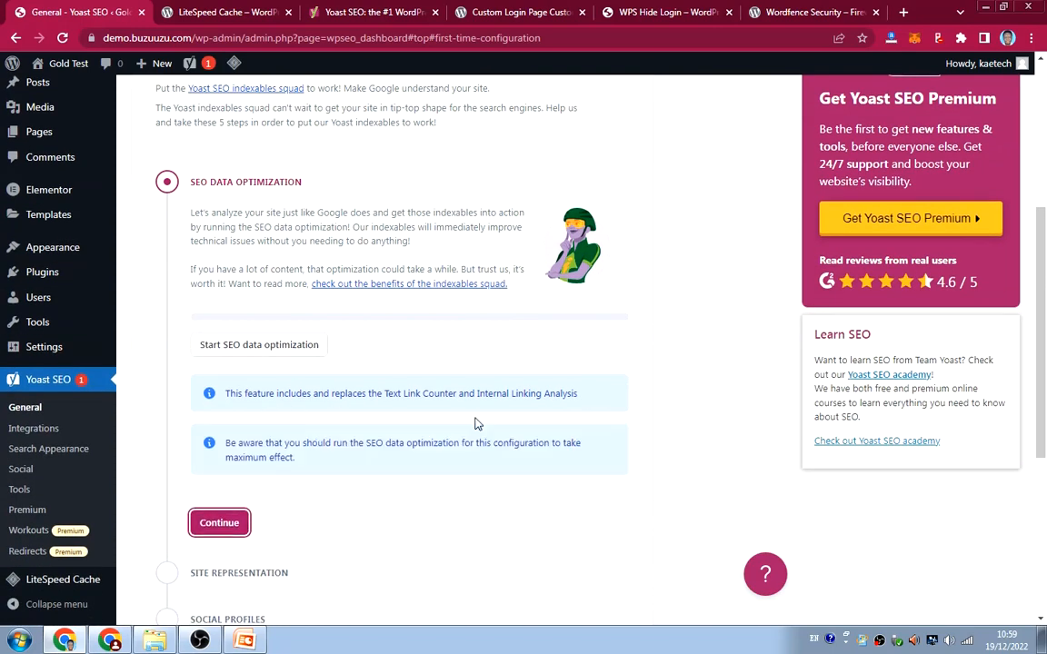
pyautogui.scroll(-3, 477, 422)
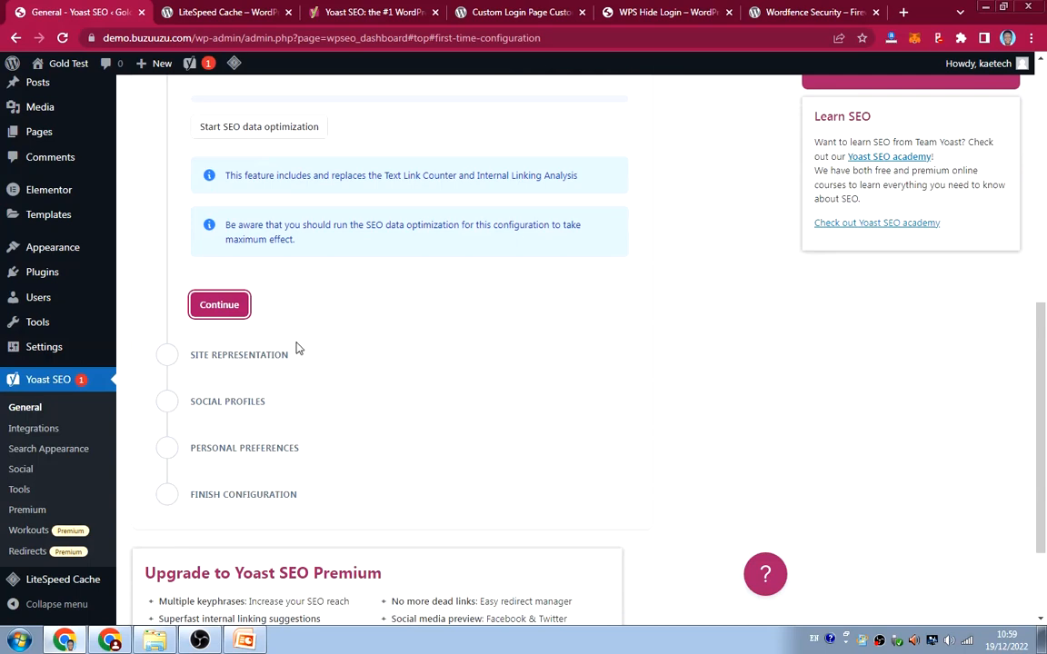
pyautogui.click(225, 309)
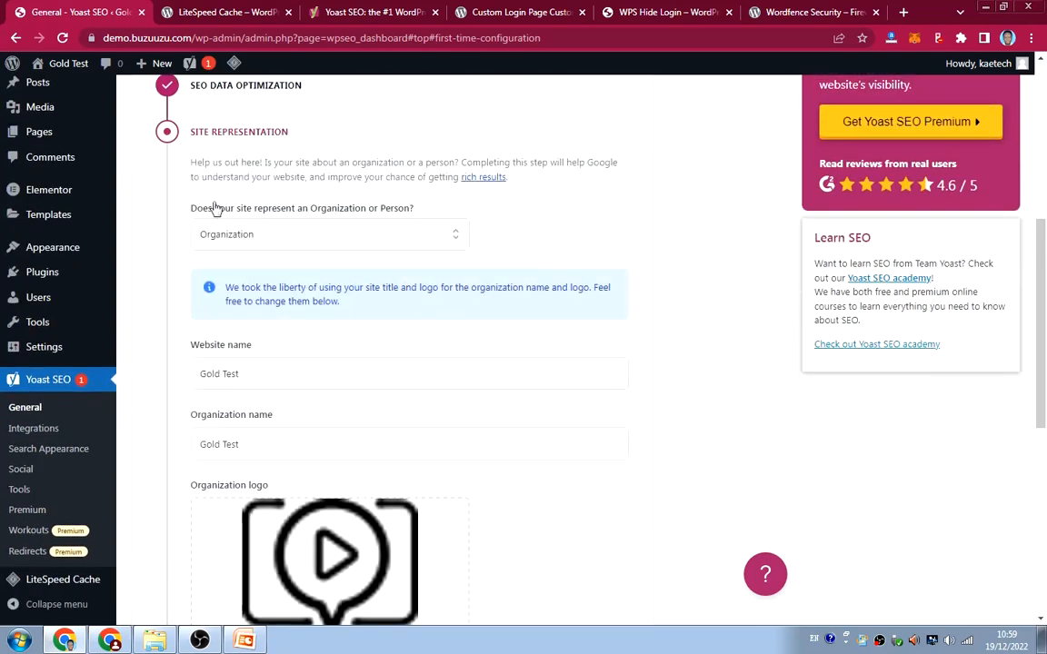
# Step: Set the site to represent an Organization and keep Gold Test as both the website name and the organization name
pyautogui.click(372, 244)
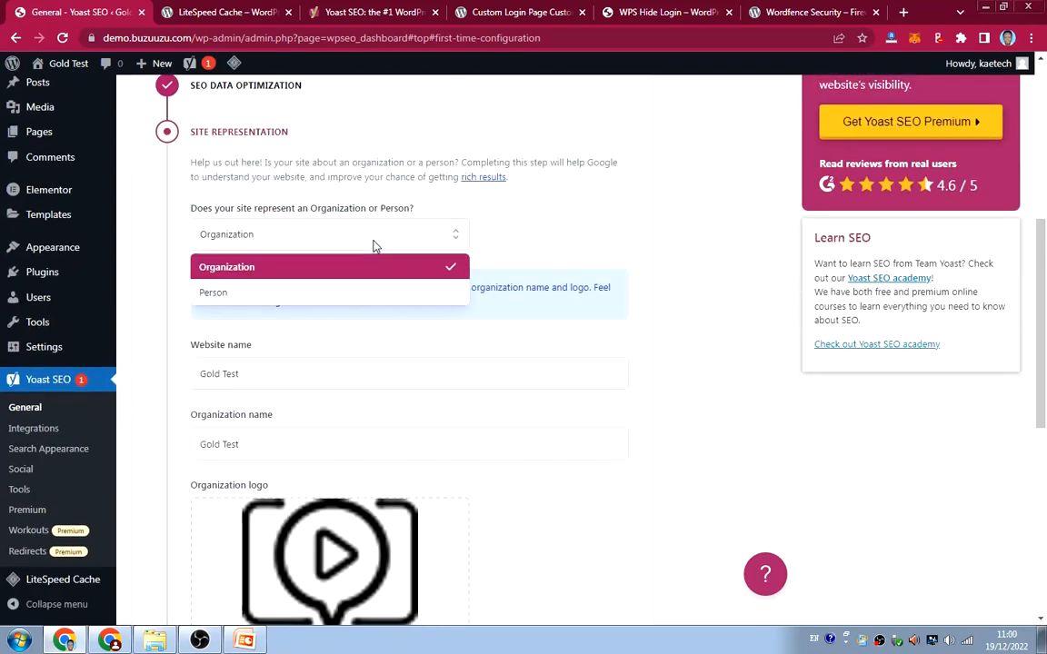
pyautogui.click(284, 267)
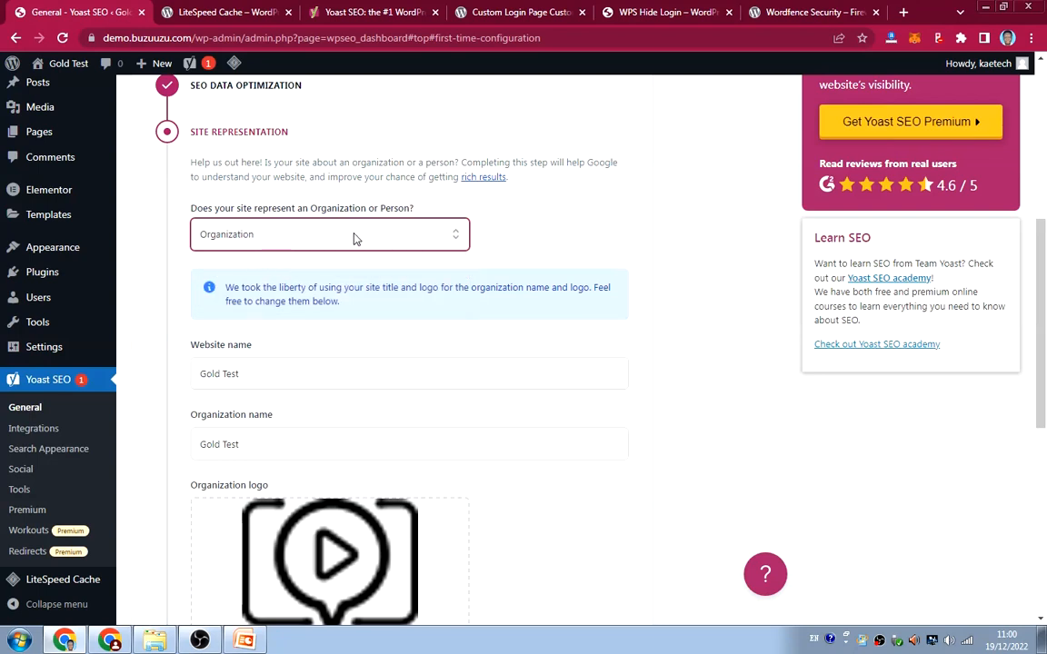
pyautogui.scroll(-3, 348, 271)
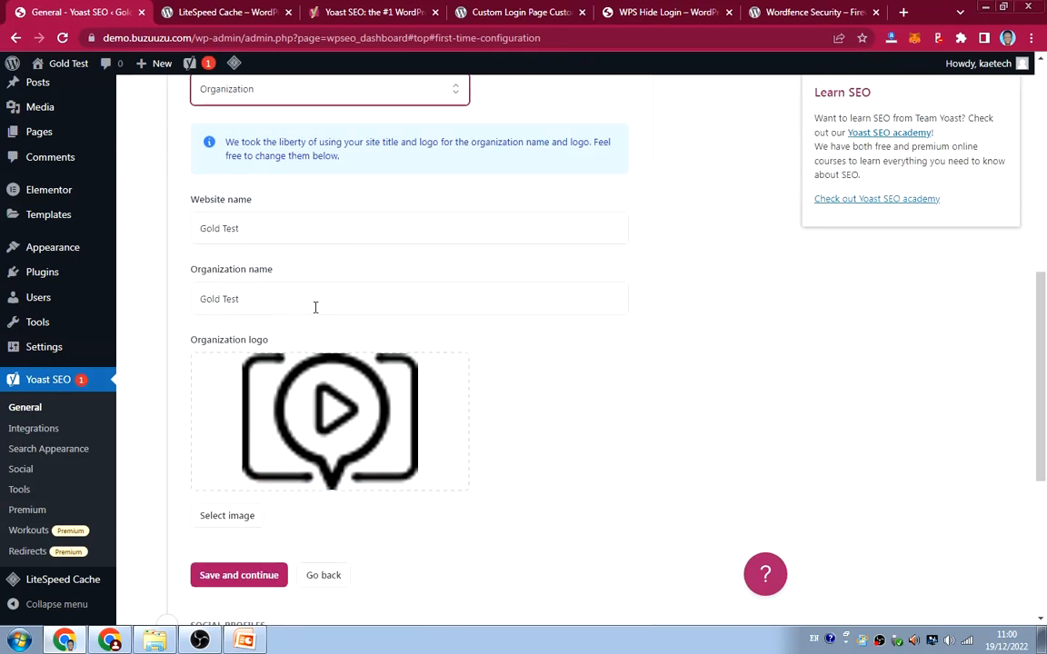
pyautogui.moveTo(275, 229); pyautogui.dragTo(196, 243)
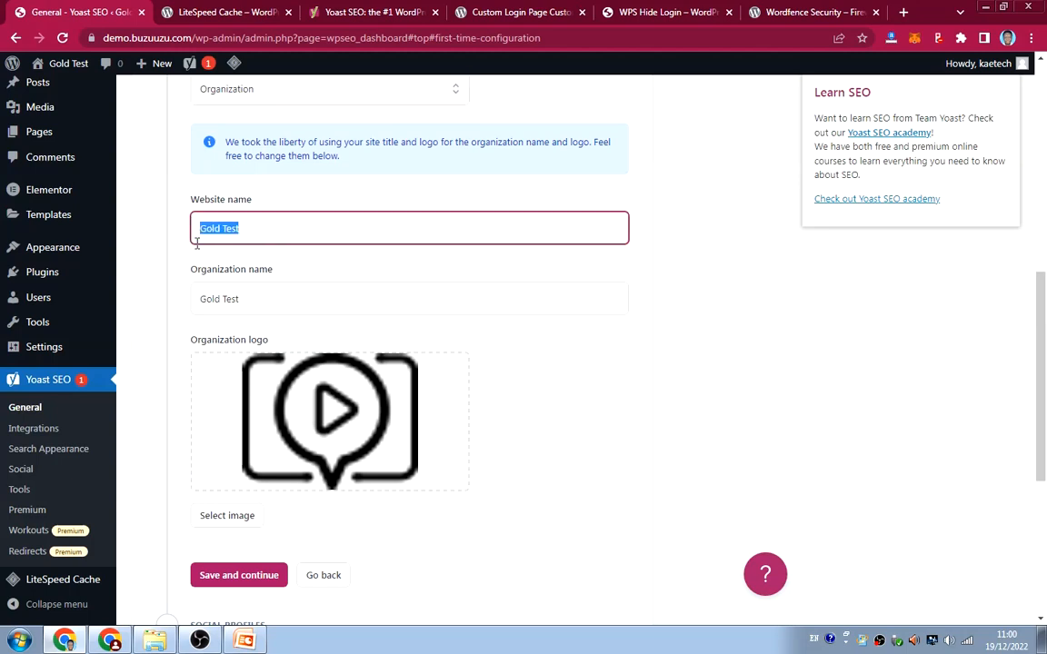
pyautogui.click(259, 233)
pyautogui.scroll(-3, 364, 264)
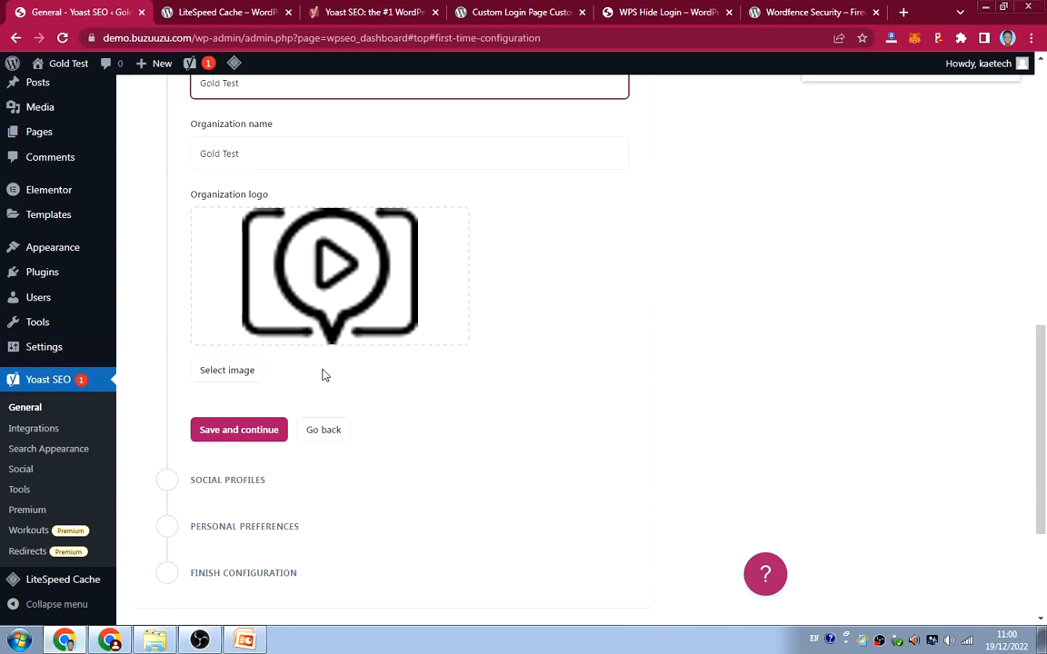
pyautogui.click(238, 371)
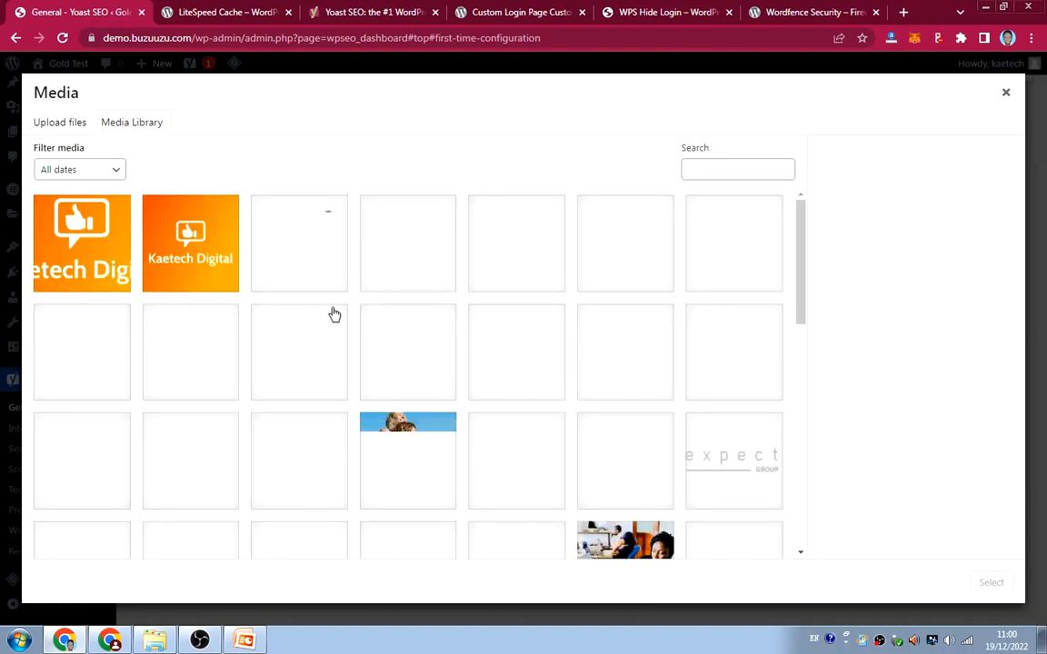
pyautogui.click(184, 236)
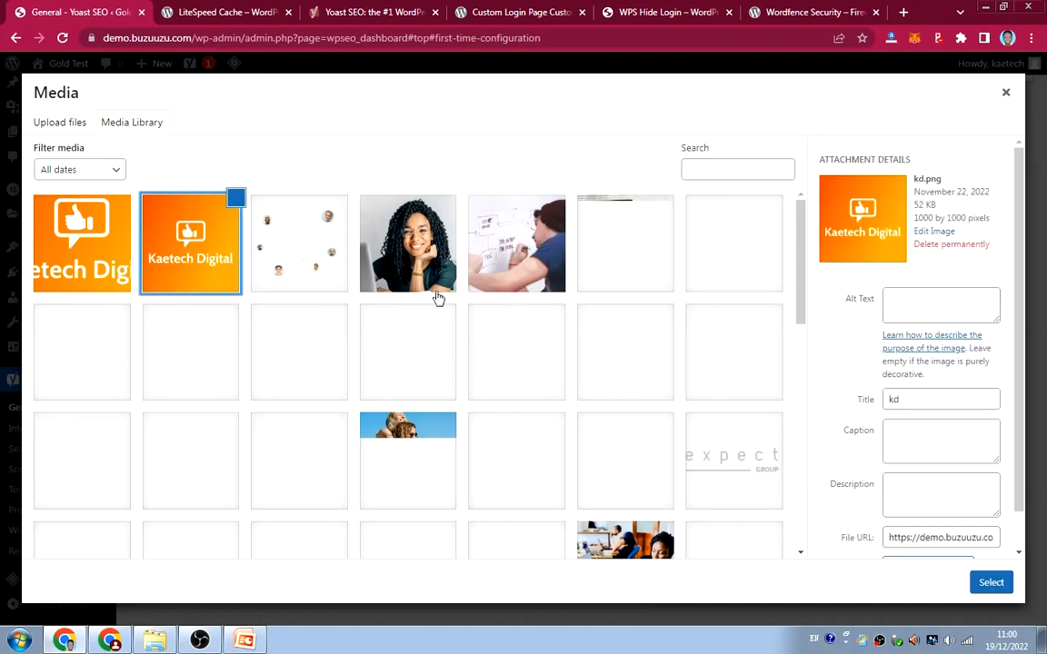
pyautogui.click(991, 584)
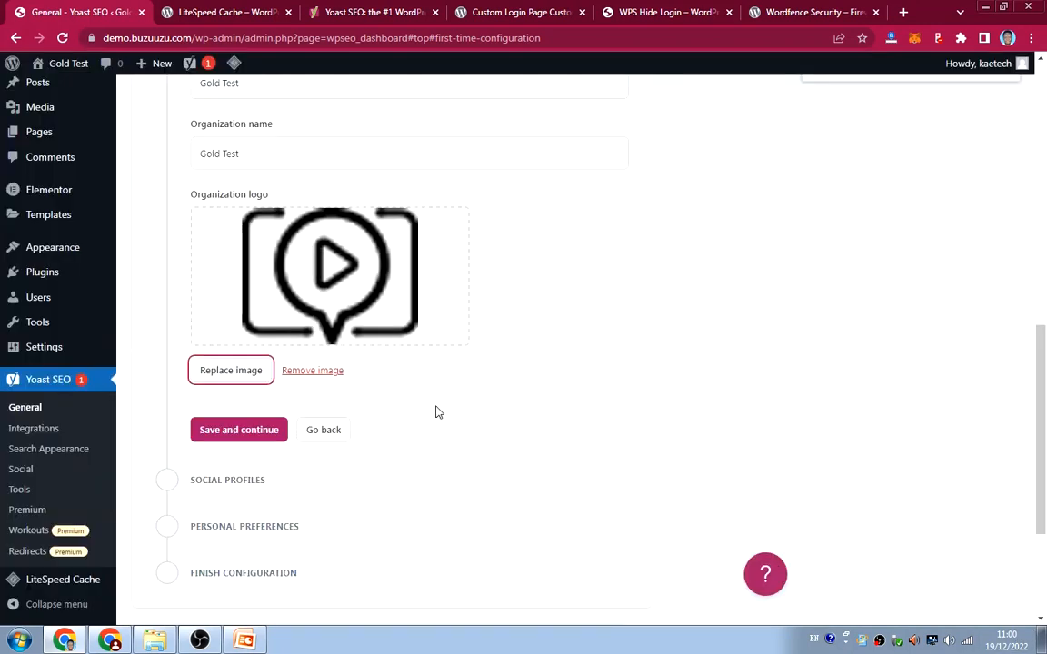
pyautogui.click(318, 371)
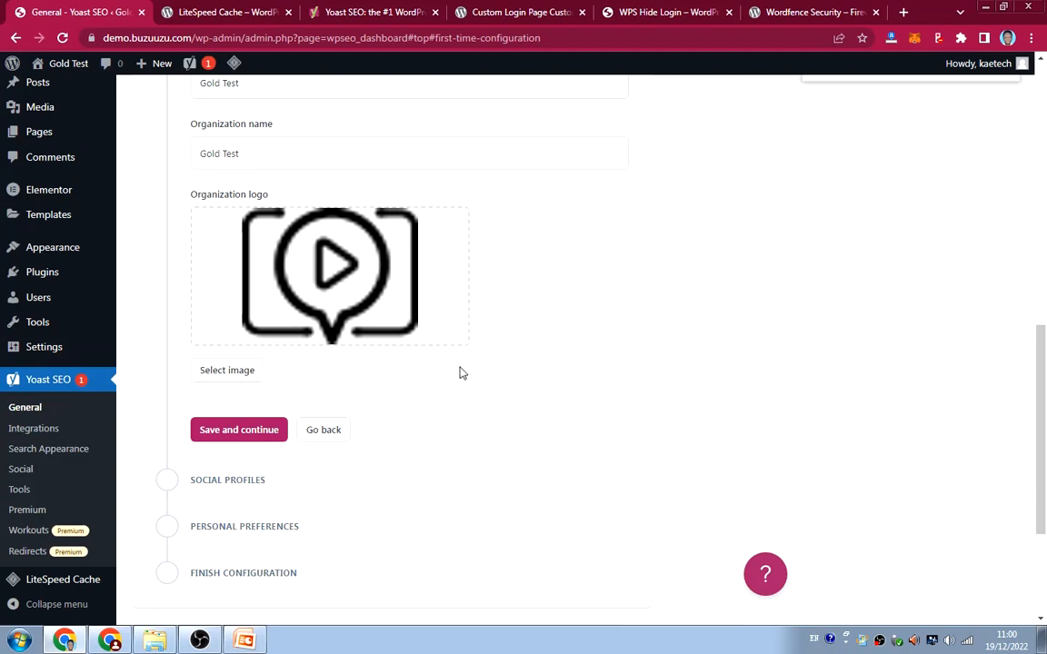
# Step: Set the organization logo to the Kaetech Digital image kd.png from the media library and save the site representation
pyautogui.click(242, 373)
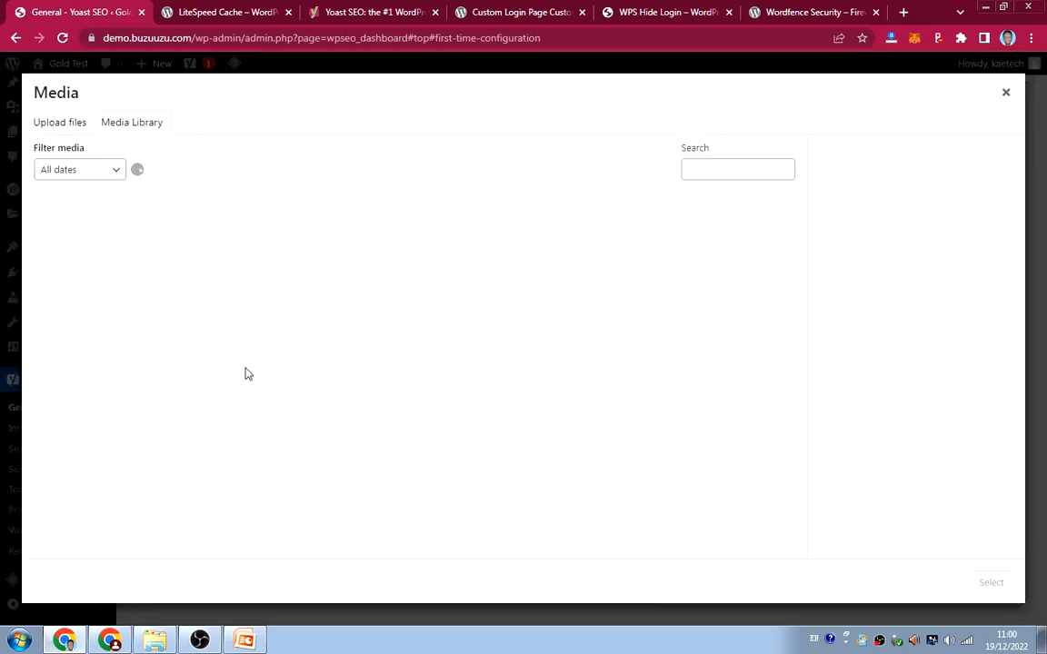
pyautogui.click(196, 250)
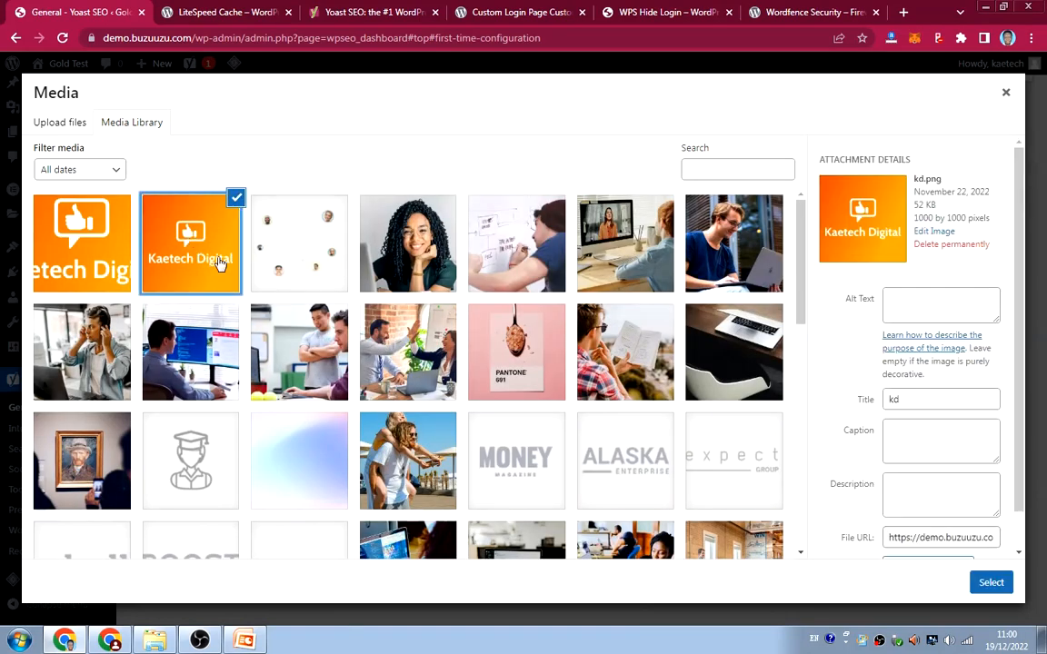
pyautogui.click(991, 581)
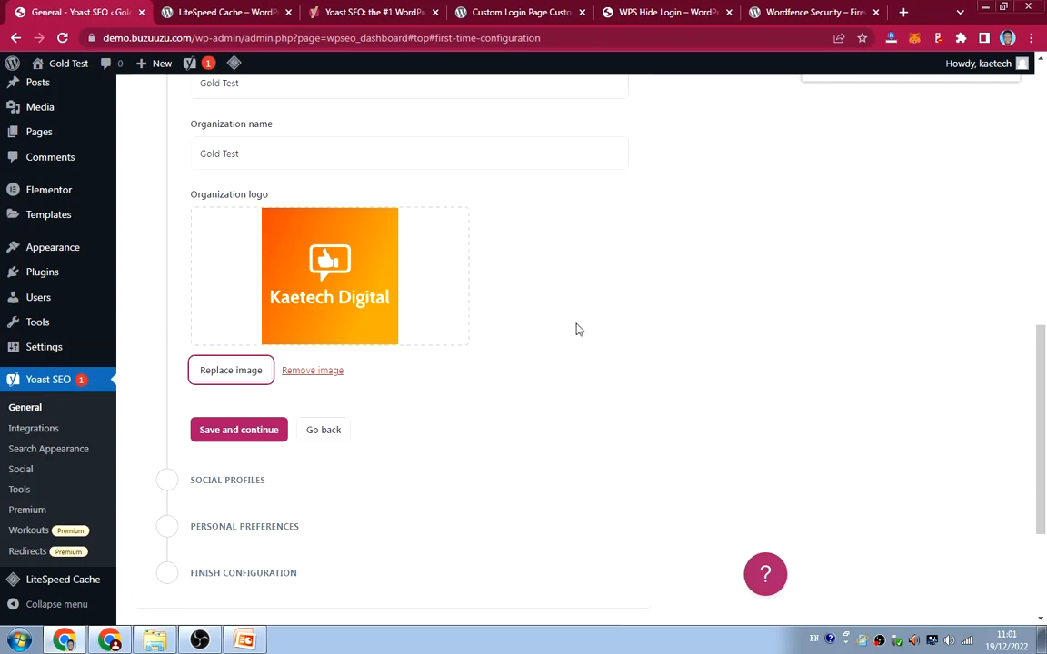
pyautogui.scroll(-3, 520, 327)
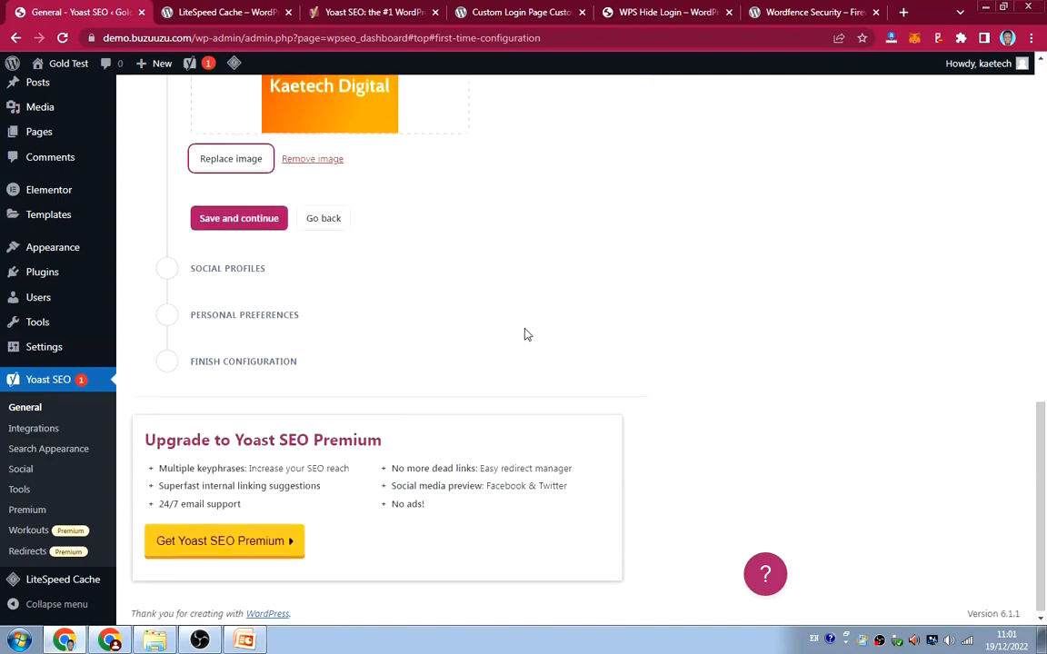
pyautogui.click(218, 228)
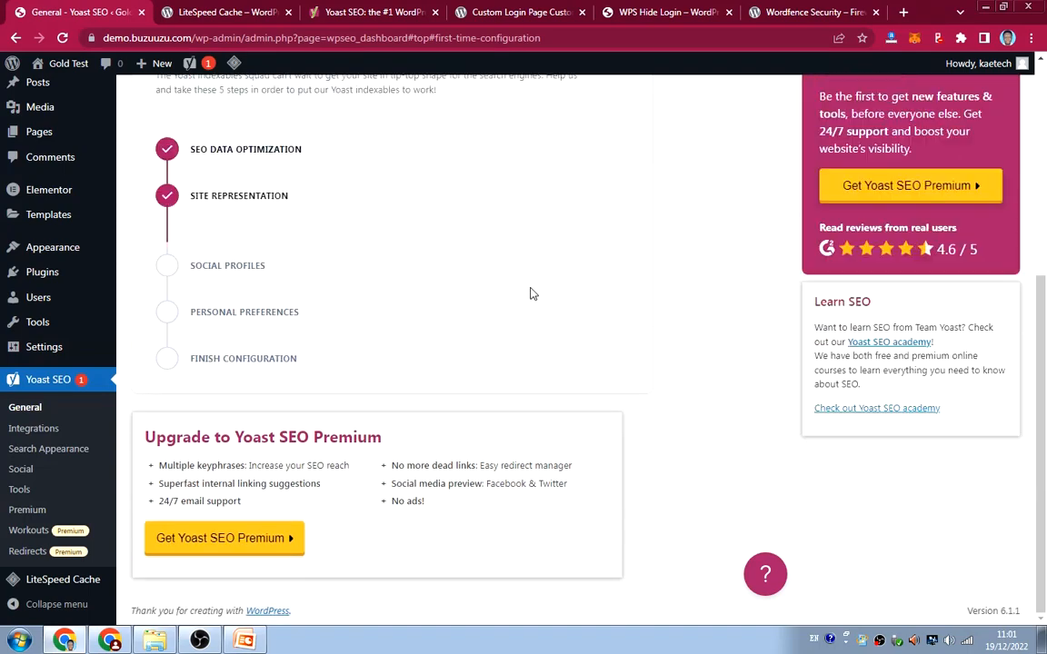
# Step: Save the social profiles without any links, then complete personal preferences with site data tracking declined and no newsletter sign-up
pyautogui.scroll(-2, 467, 307)
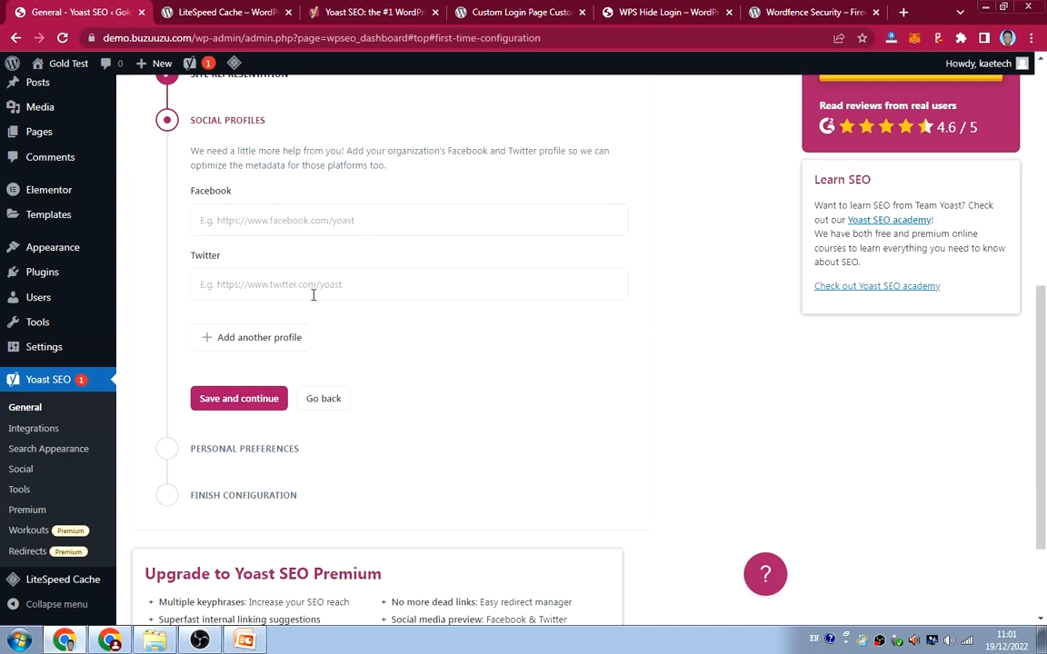
pyautogui.scroll(-2, 391, 295)
pyautogui.click(252, 267)
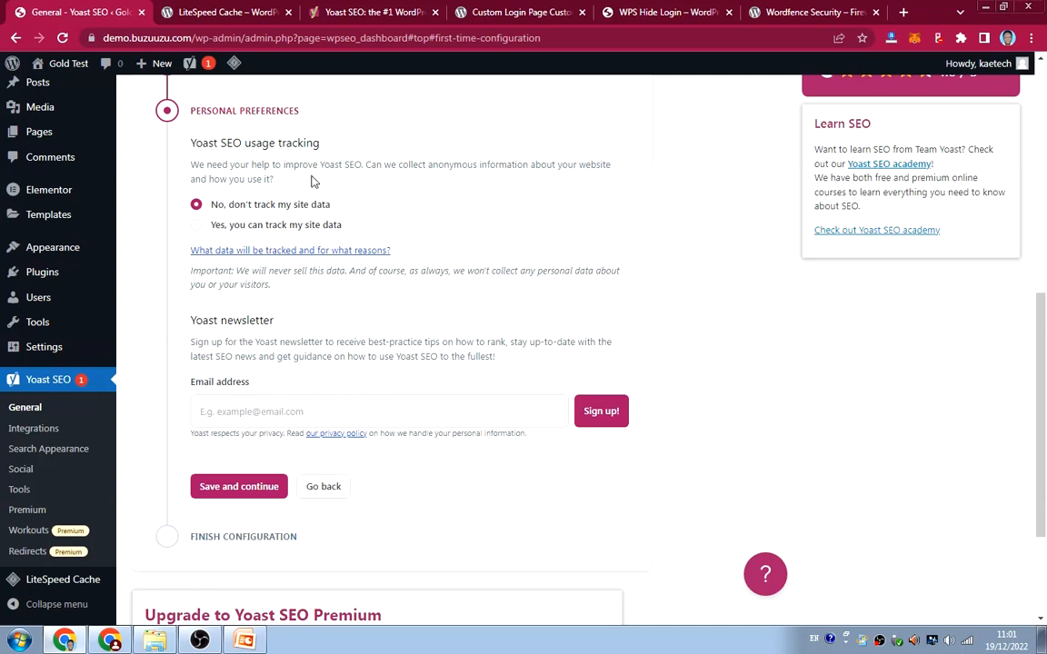
pyautogui.scroll(-2, 277, 325)
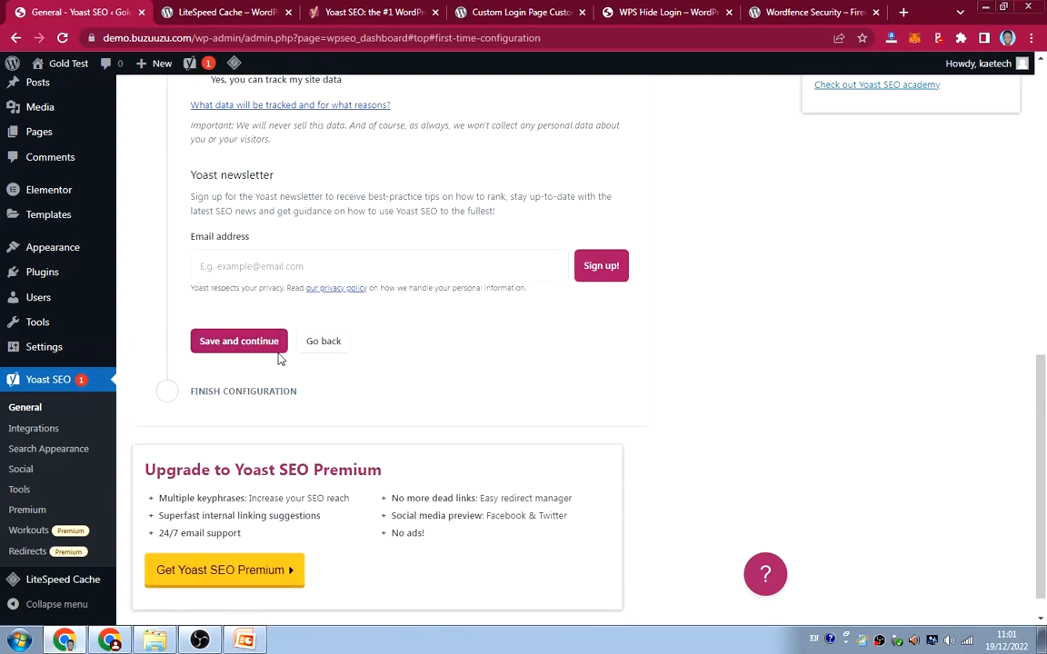
pyautogui.click(250, 343)
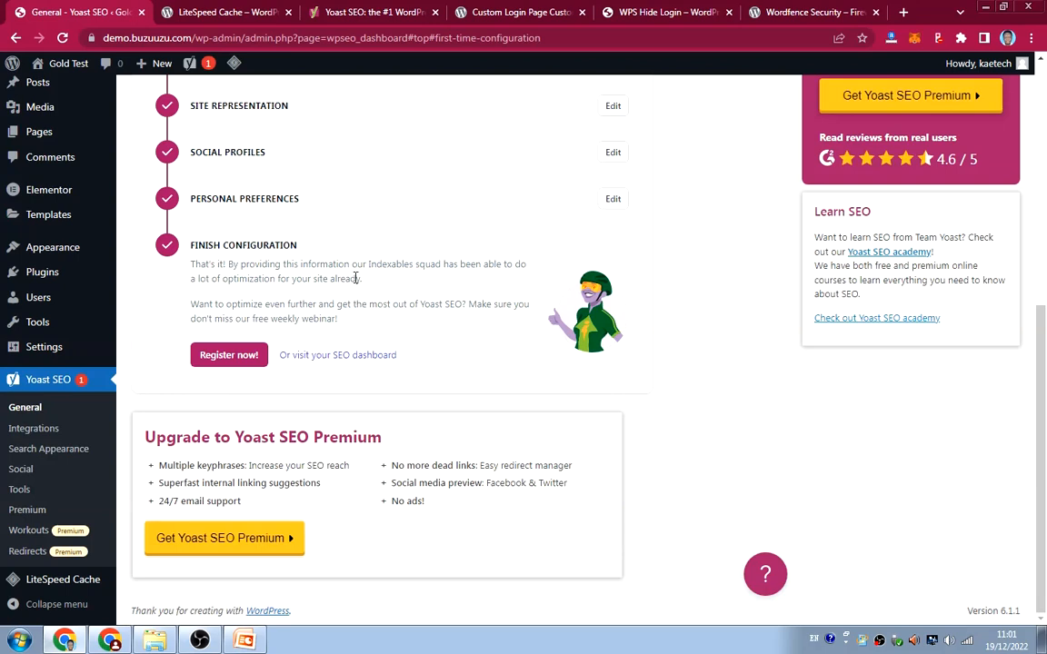
# Step: Open the SEO dashboard from the finished configuration and review its problems and notifications
pyautogui.click(361, 356)
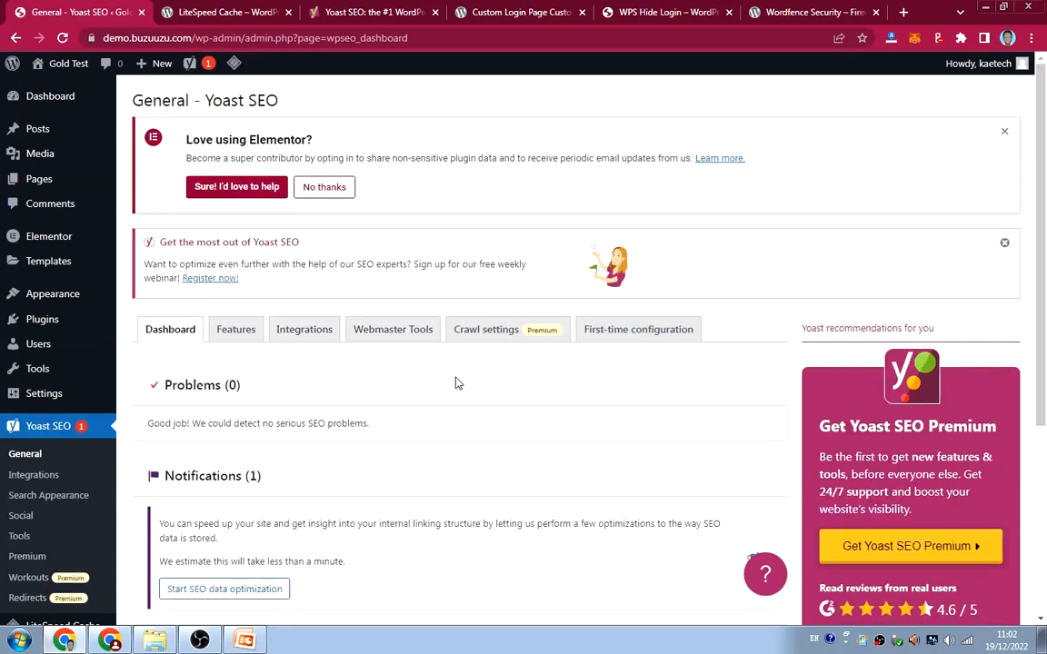
pyautogui.scroll(-4, 457, 368)
pyautogui.scroll(-2, 458, 356)
pyautogui.scroll(5, 454, 347)
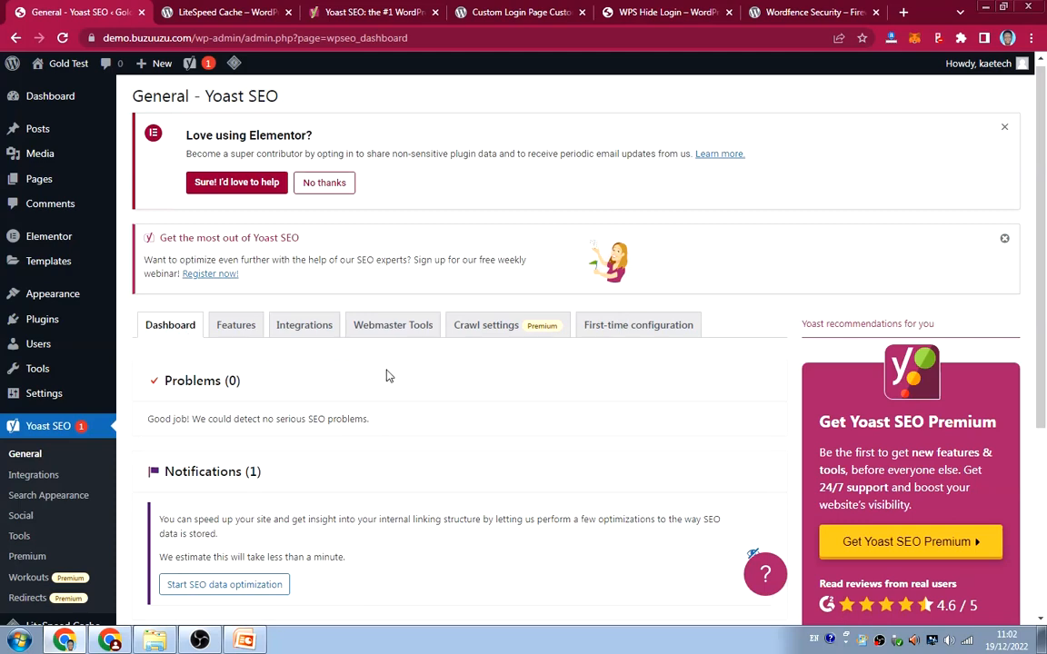
# Step: Open the Yoast SEO features and review the switches from SEO analysis down to XML sitemaps
pyautogui.click(240, 328)
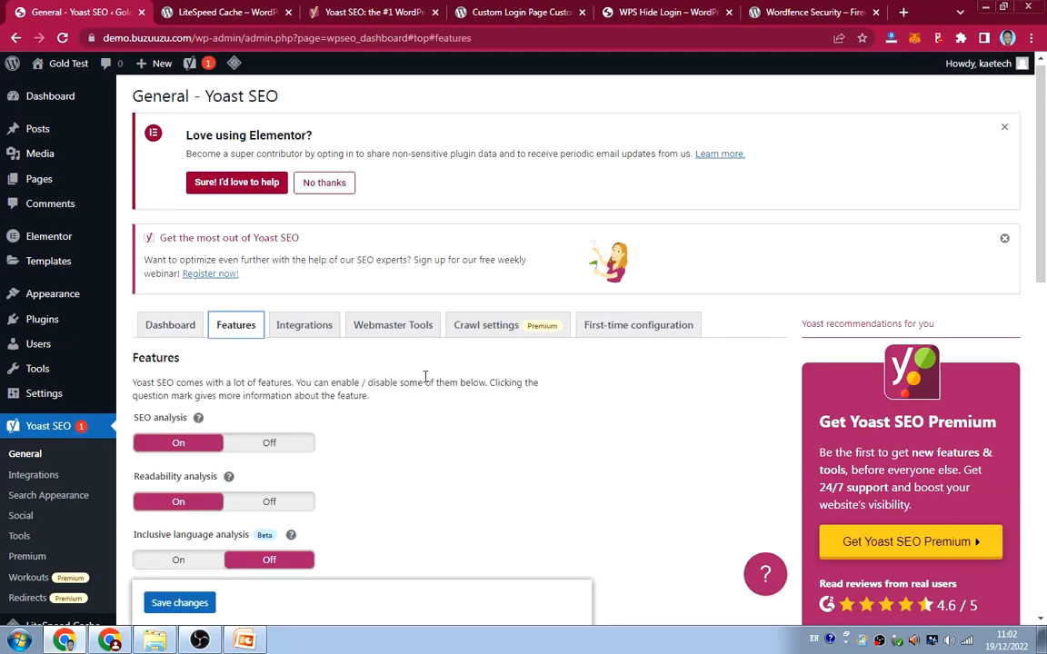
pyautogui.scroll(-2, 427, 377)
pyautogui.scroll(-1, 422, 348)
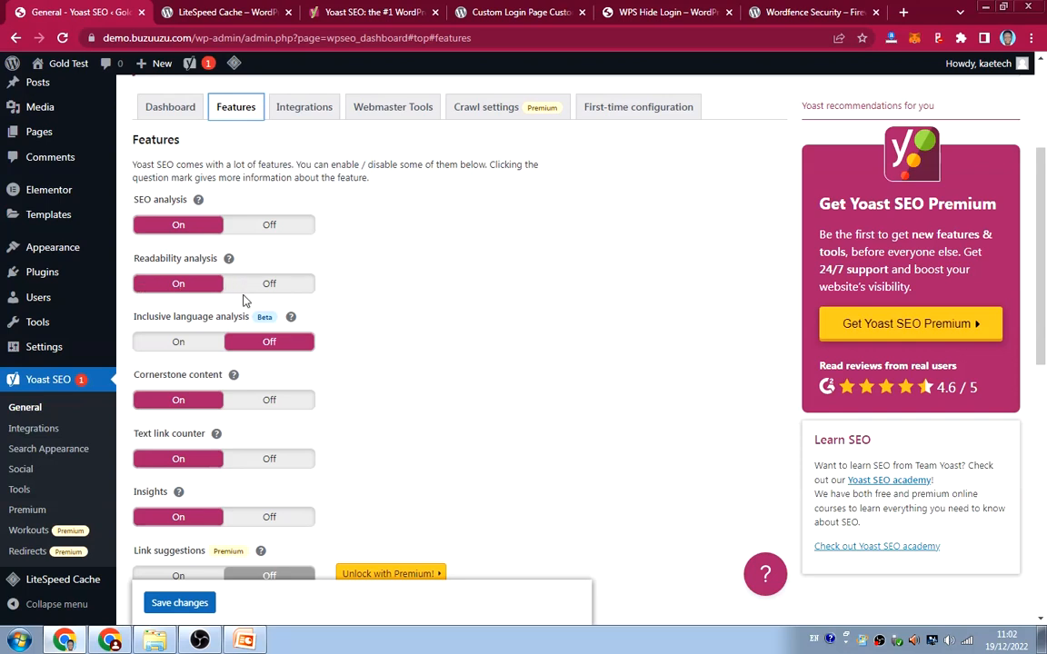
pyautogui.scroll(-1, 409, 350)
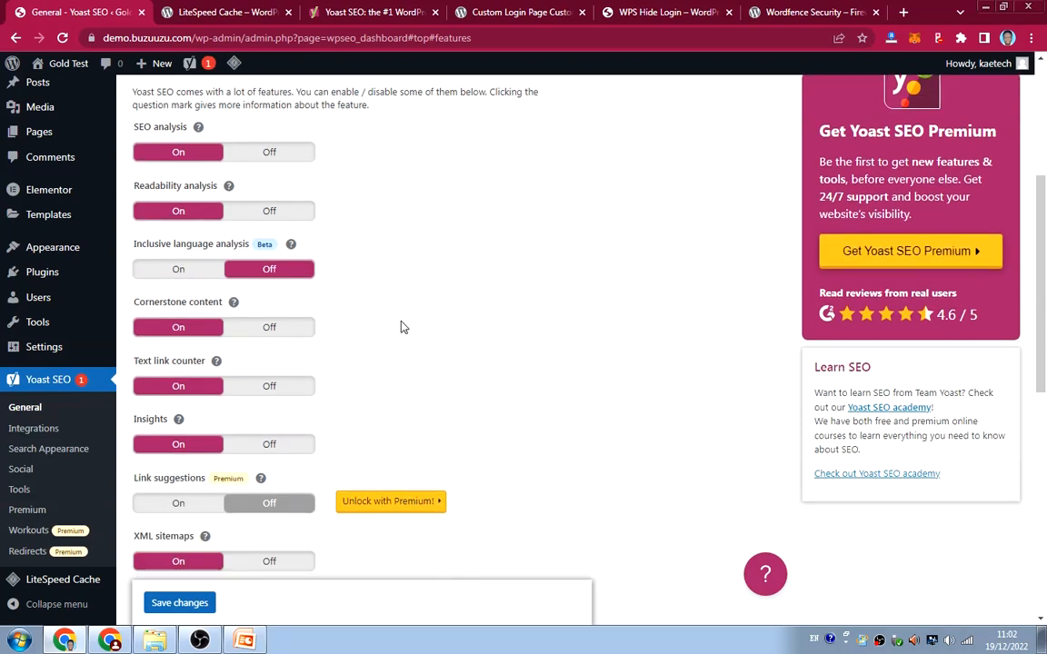
pyautogui.scroll(-3, 407, 323)
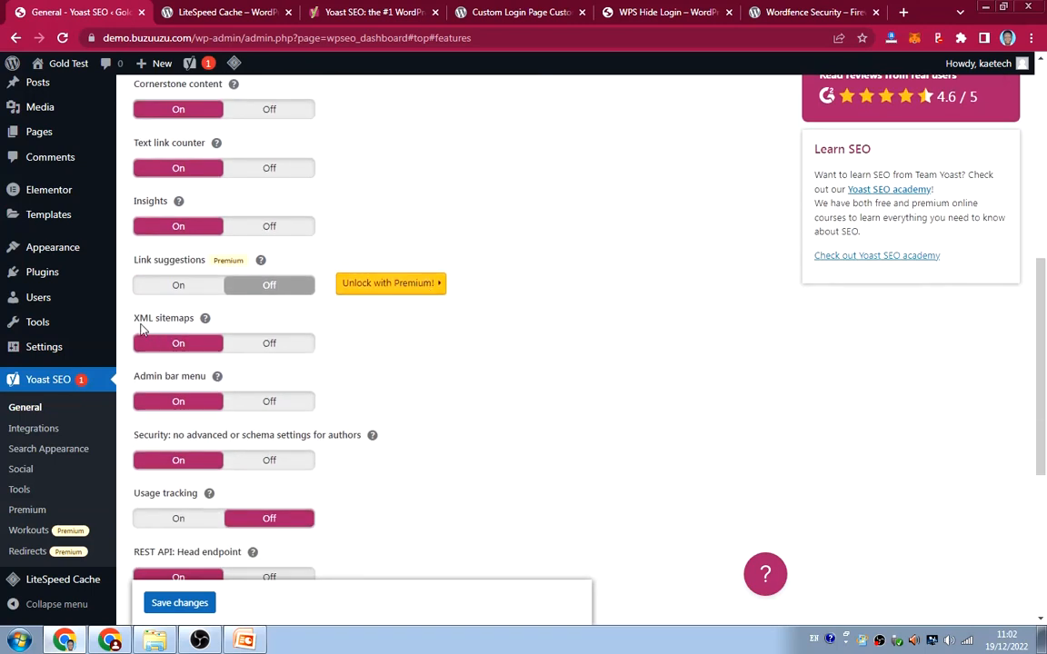
# Step: Show the help for XML sitemaps, view the site's generated XML sitemap, and close it again
pyautogui.click(205, 319)
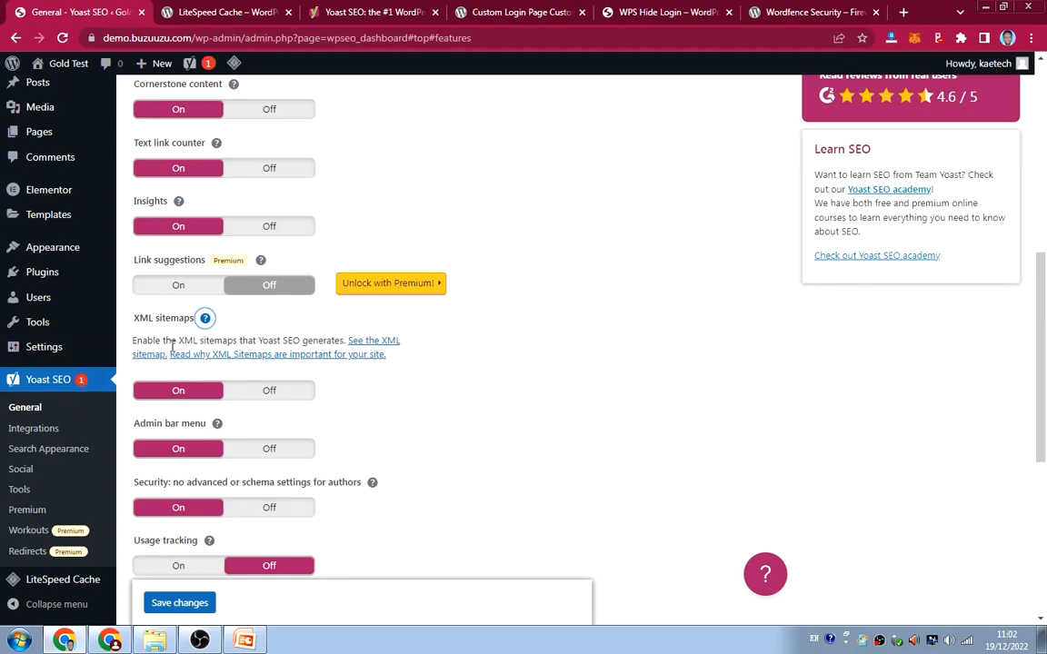
pyautogui.click(373, 343)
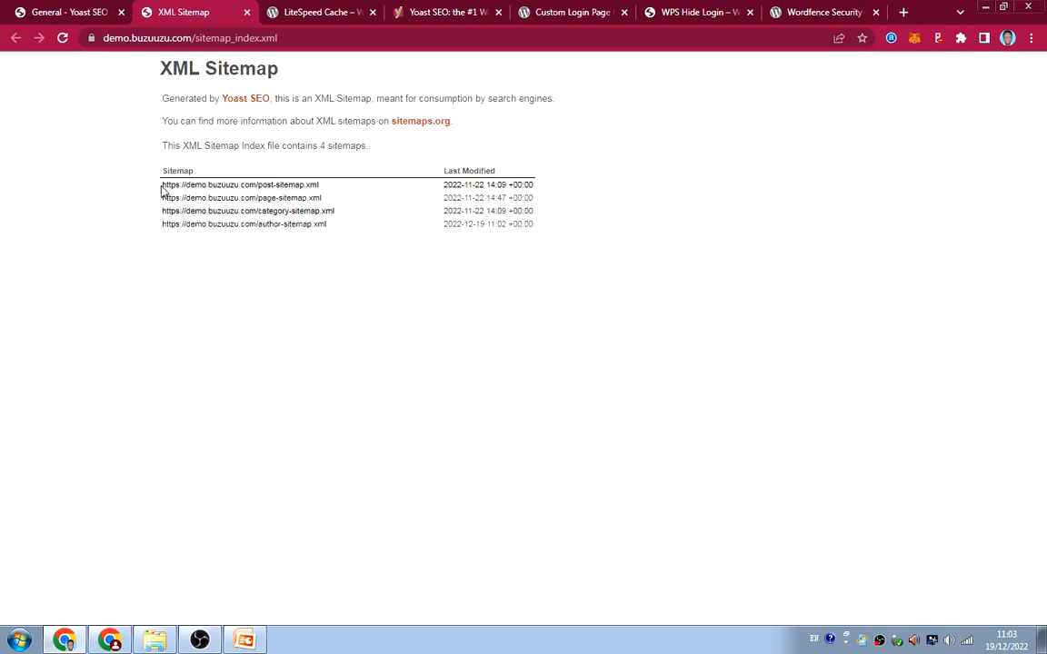
pyautogui.click(245, 13)
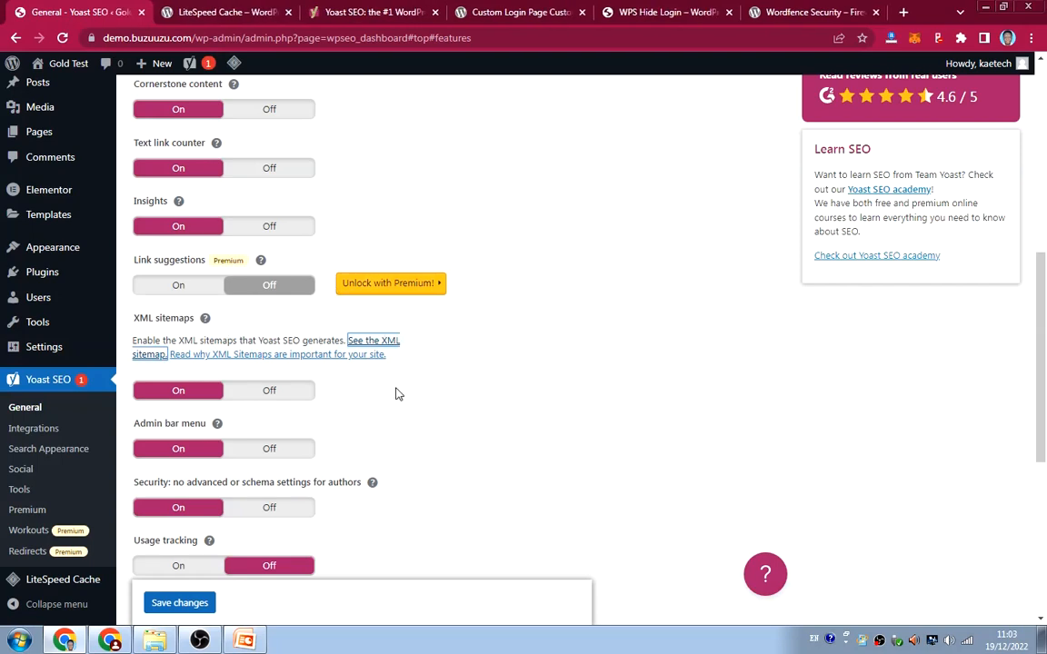
# Step: Examine the remaining feature switches from Admin bar menu to IndexNow without changing them
pyautogui.scroll(-3, 395, 393)
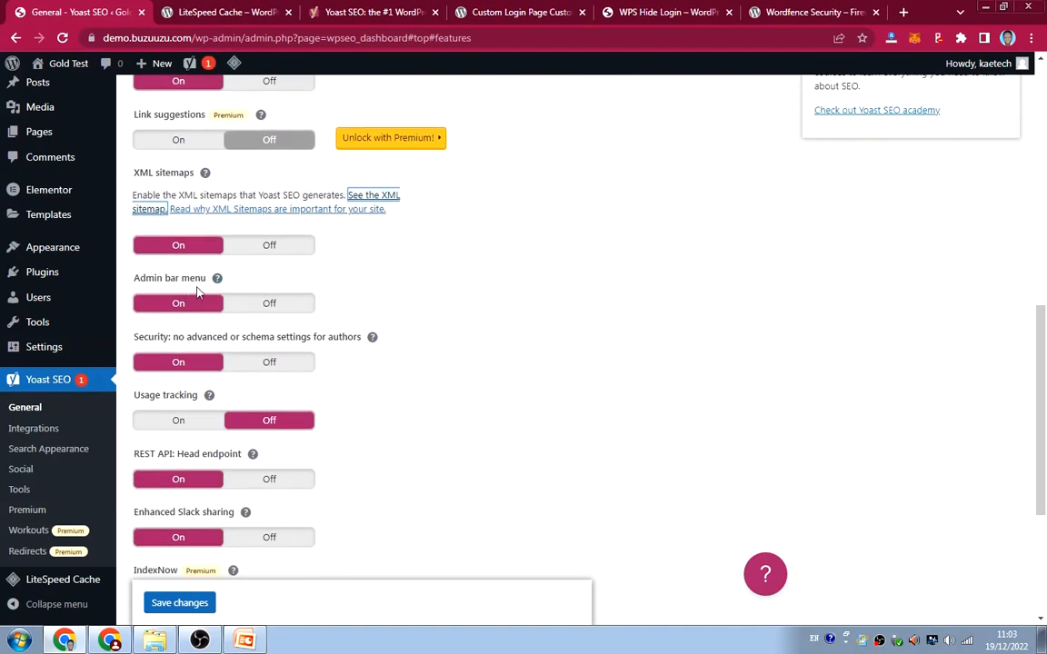
pyautogui.scroll(-5, 382, 327)
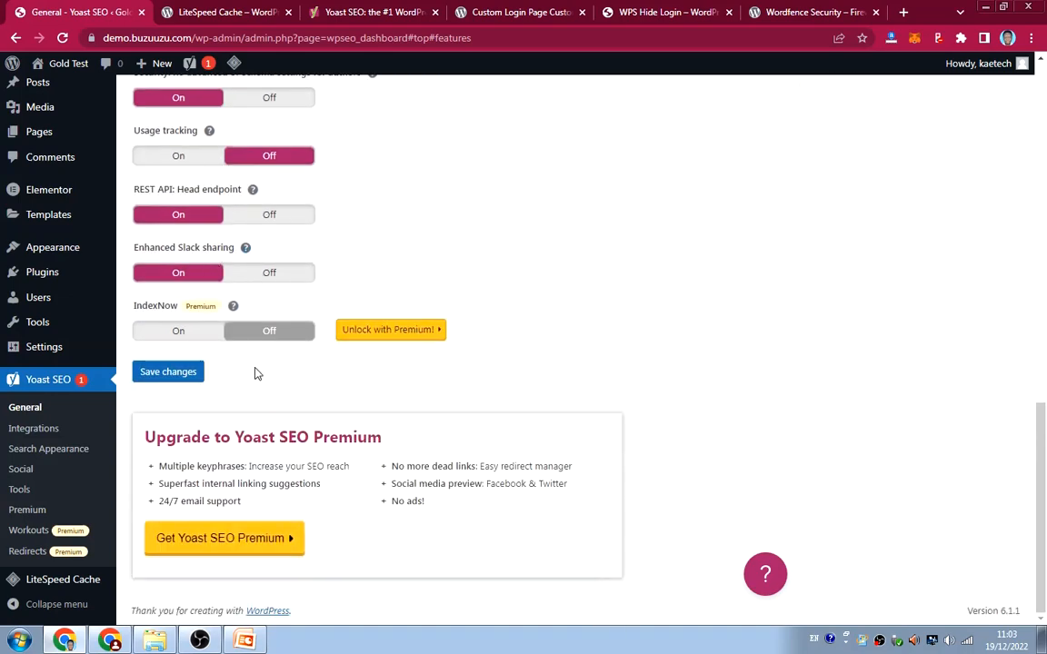
pyautogui.scroll(10, 406, 383)
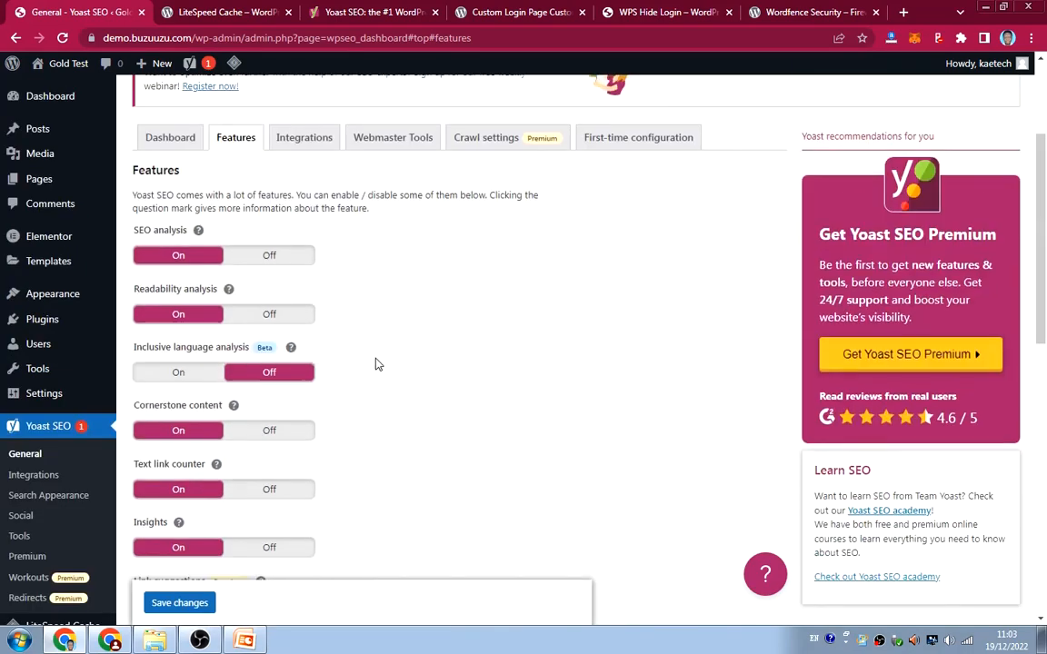
# Step: Review Yoast SEO's Integrations, the Webmaster Tools verification code fields, and the Premium crawl settings
pyautogui.scroll(-1, 288, 372)
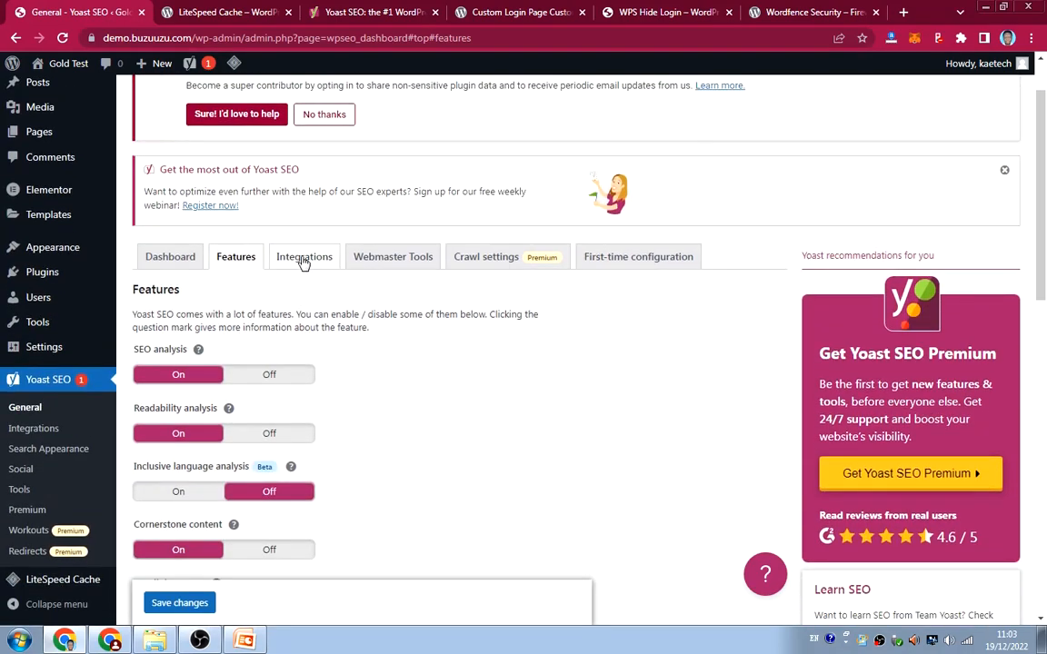
pyautogui.click(300, 259)
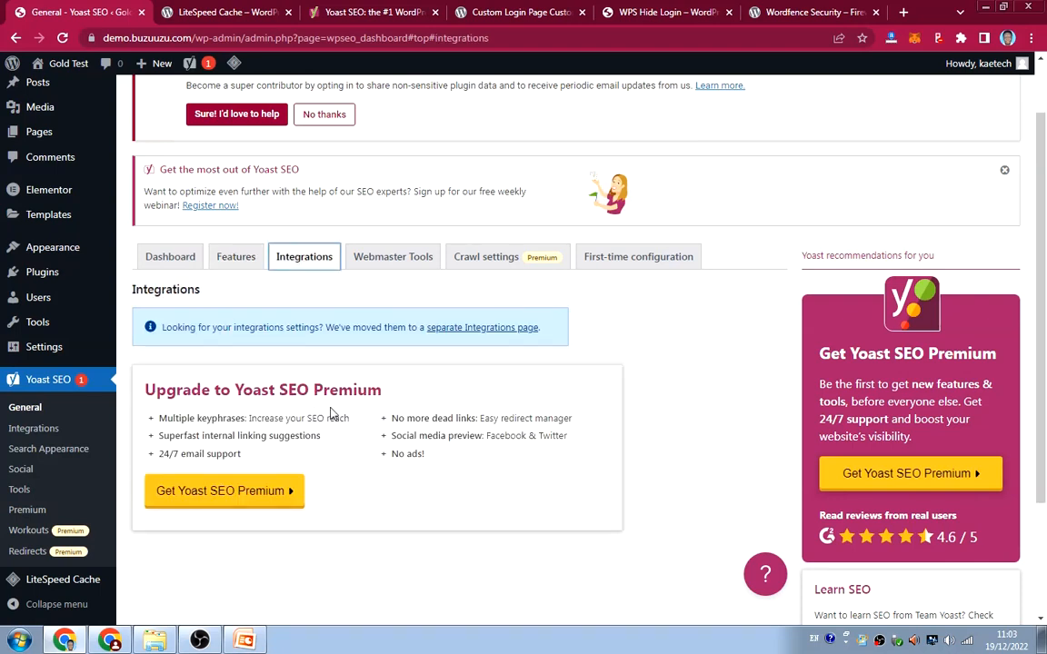
pyautogui.click(387, 262)
pyautogui.scroll(-2, 389, 298)
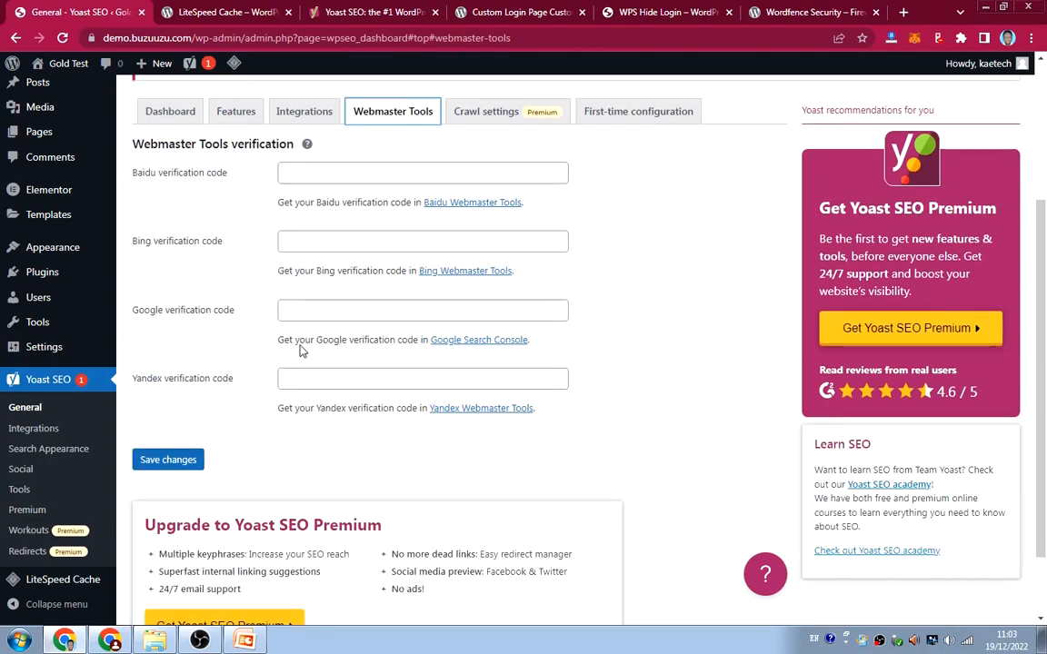
pyautogui.click(479, 115)
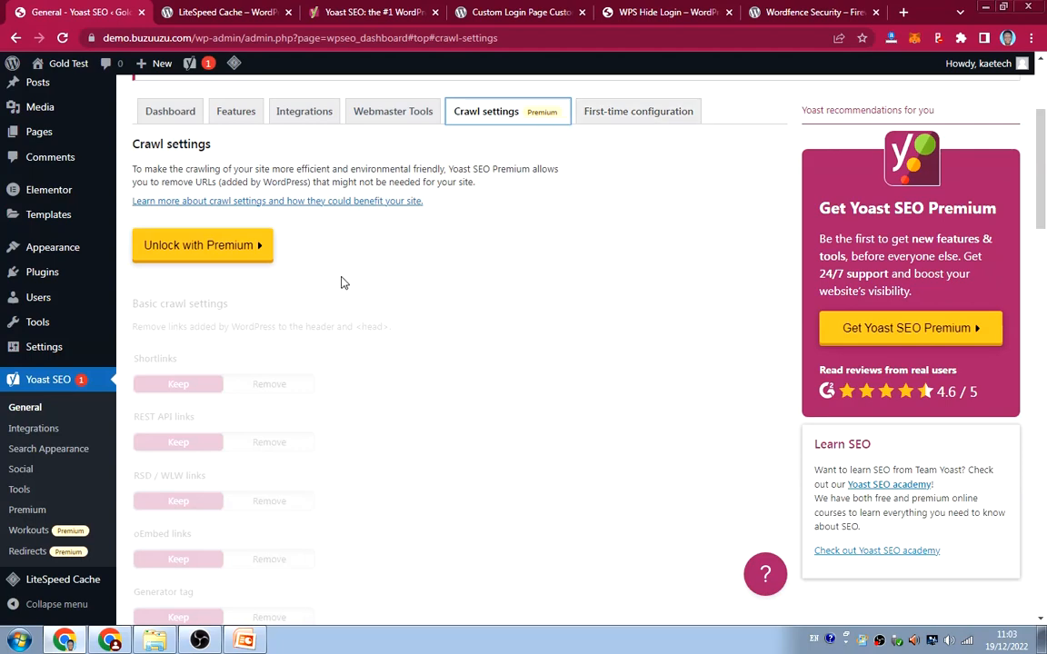
pyautogui.scroll(3, 363, 259)
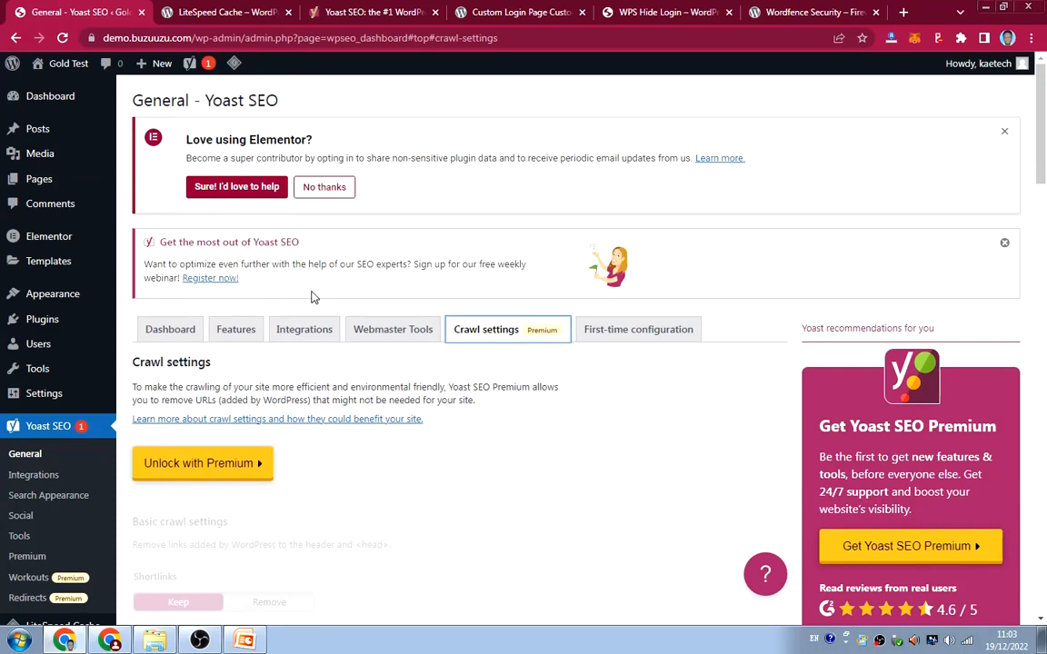
# Step: Open Yoast SEO's Search Appearance and review the general title separator, homepage, and Knowledge Graph website and organization settings
pyautogui.scroll(-3, 313, 296)
pyautogui.click(62, 443)
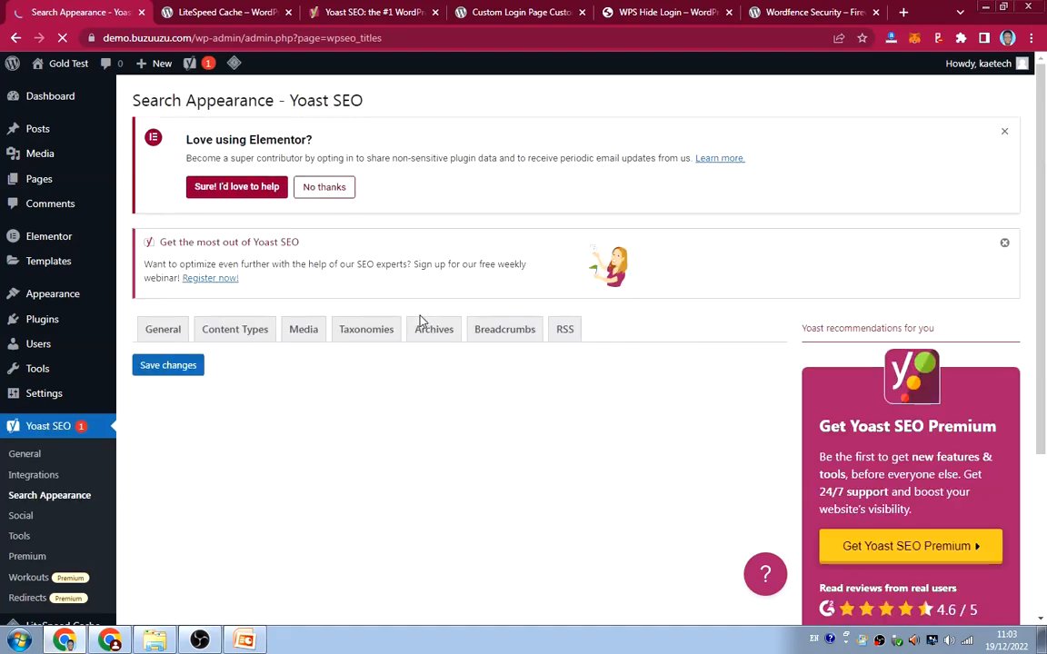
pyautogui.scroll(-3, 388, 326)
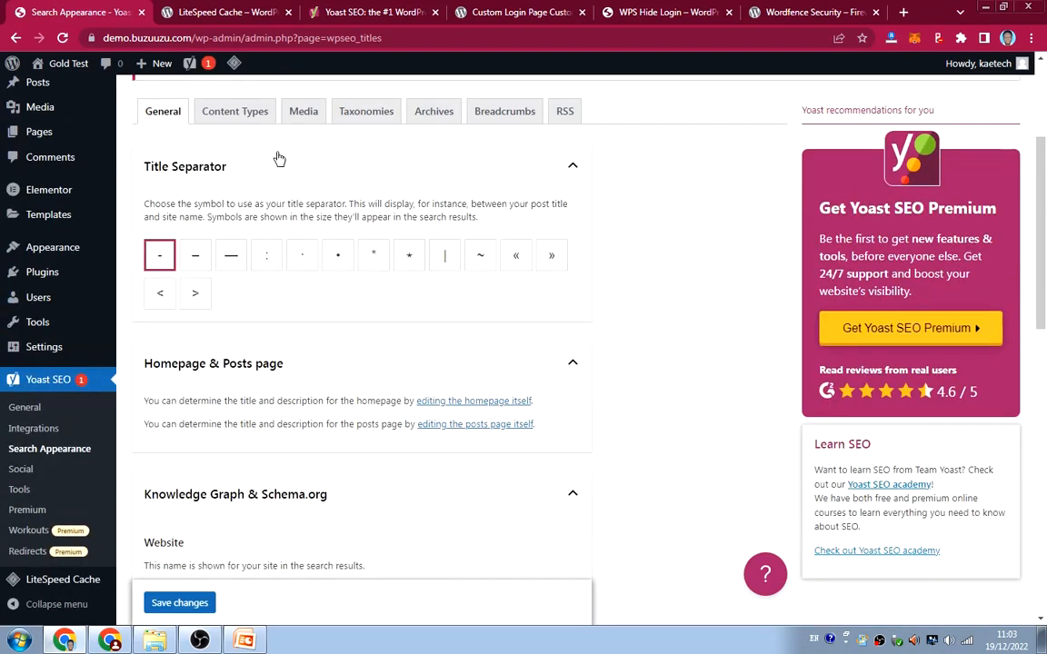
pyautogui.scroll(-3, 364, 401)
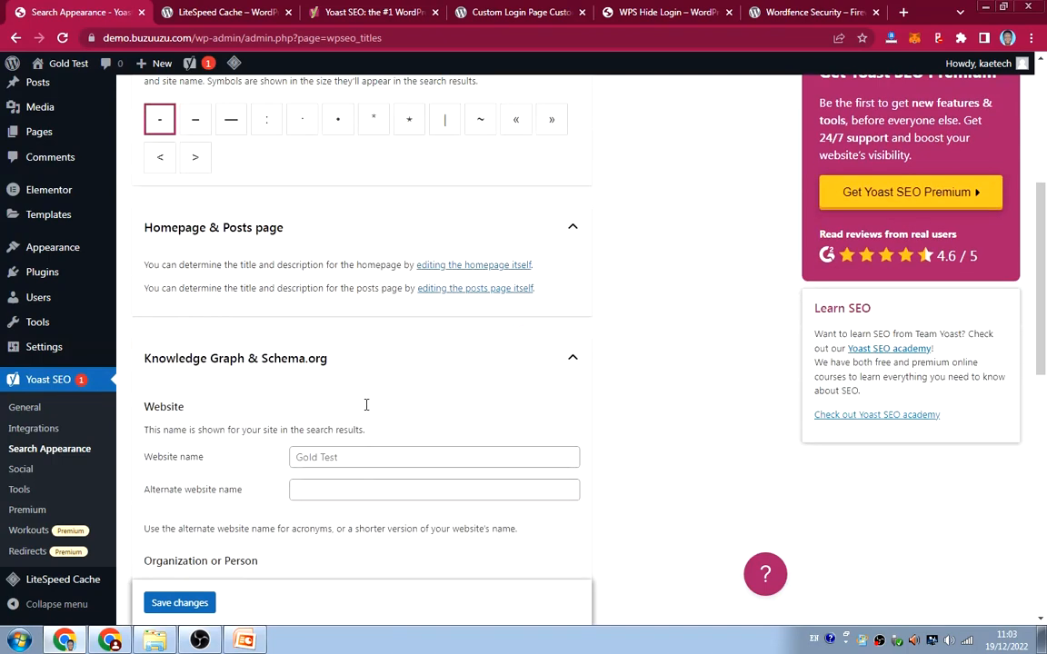
pyautogui.scroll(2, 359, 395)
pyautogui.scroll(-2, 358, 393)
pyautogui.scroll(-1, 358, 393)
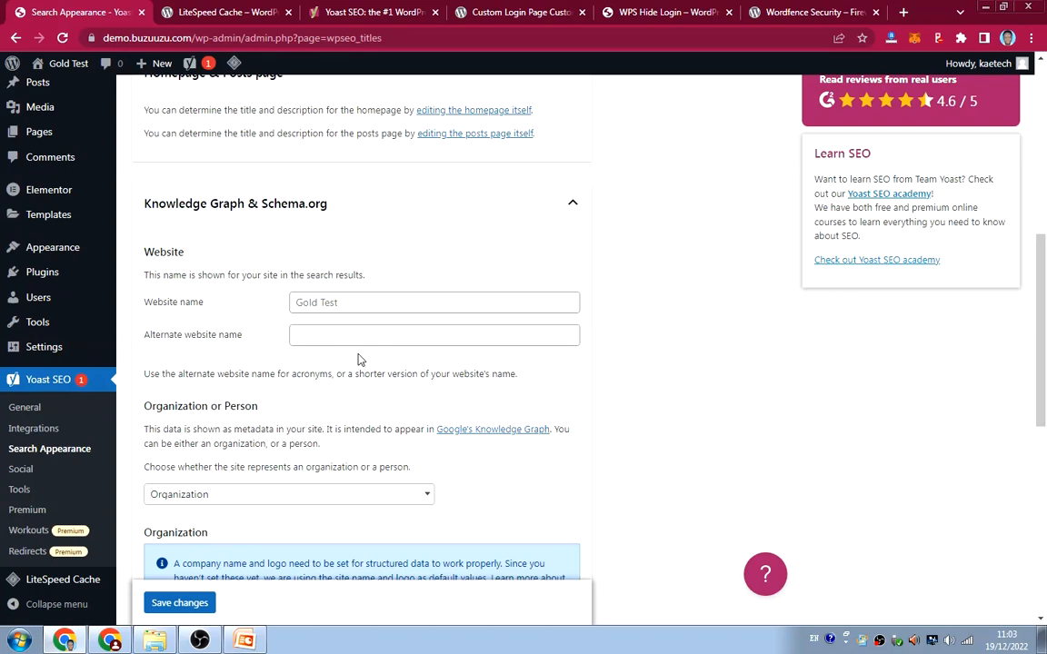
pyautogui.scroll(-4, 360, 360)
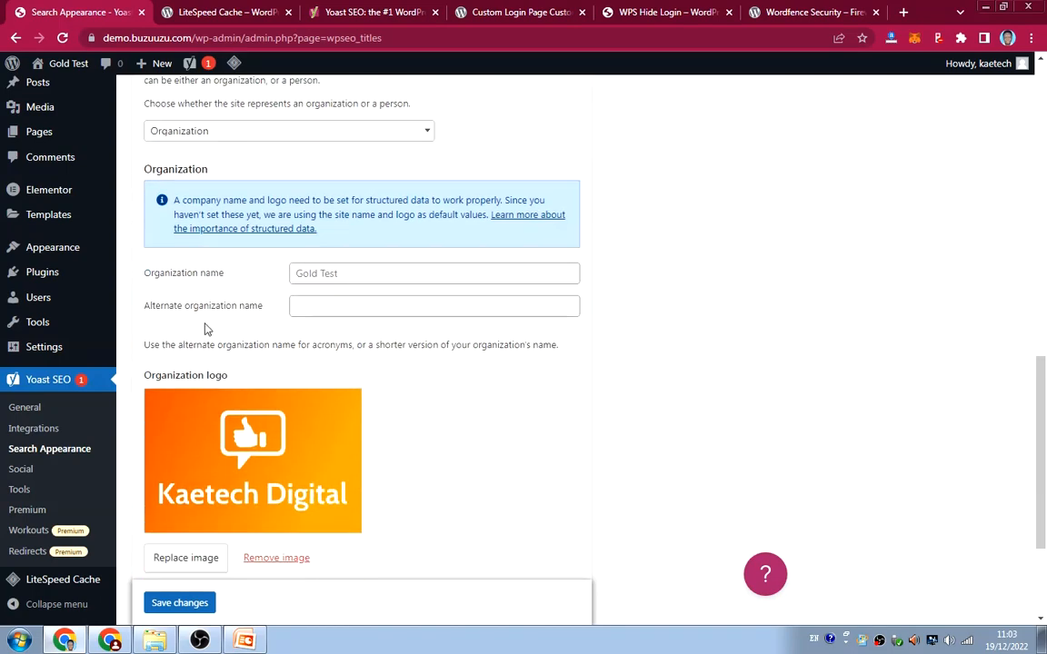
pyautogui.scroll(-2, 414, 365)
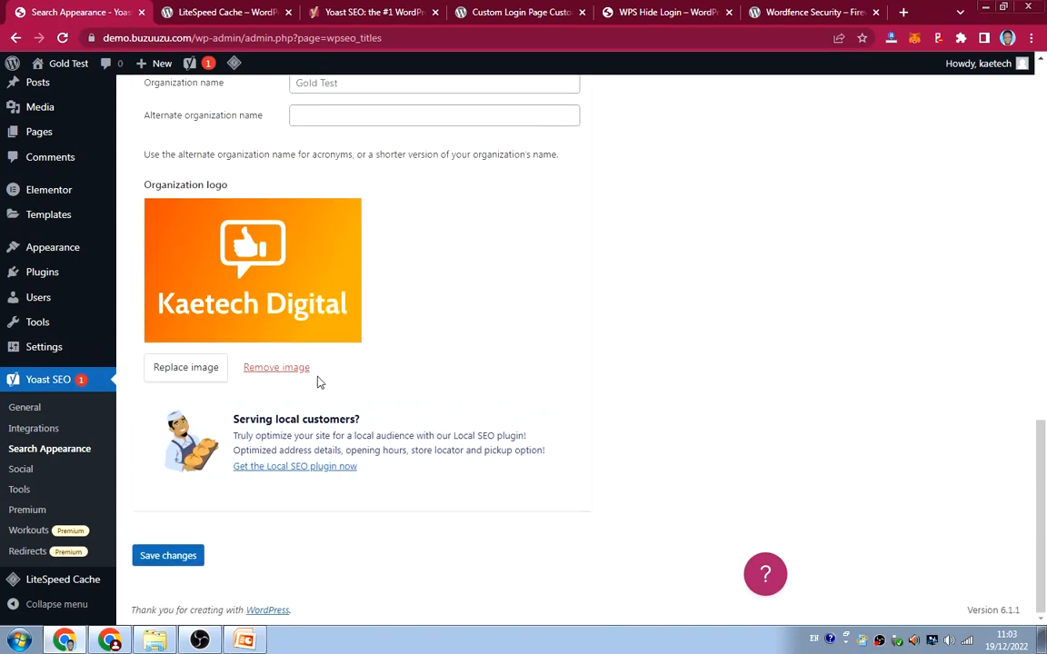
pyautogui.scroll(3, 409, 350)
pyautogui.scroll(5, 417, 341)
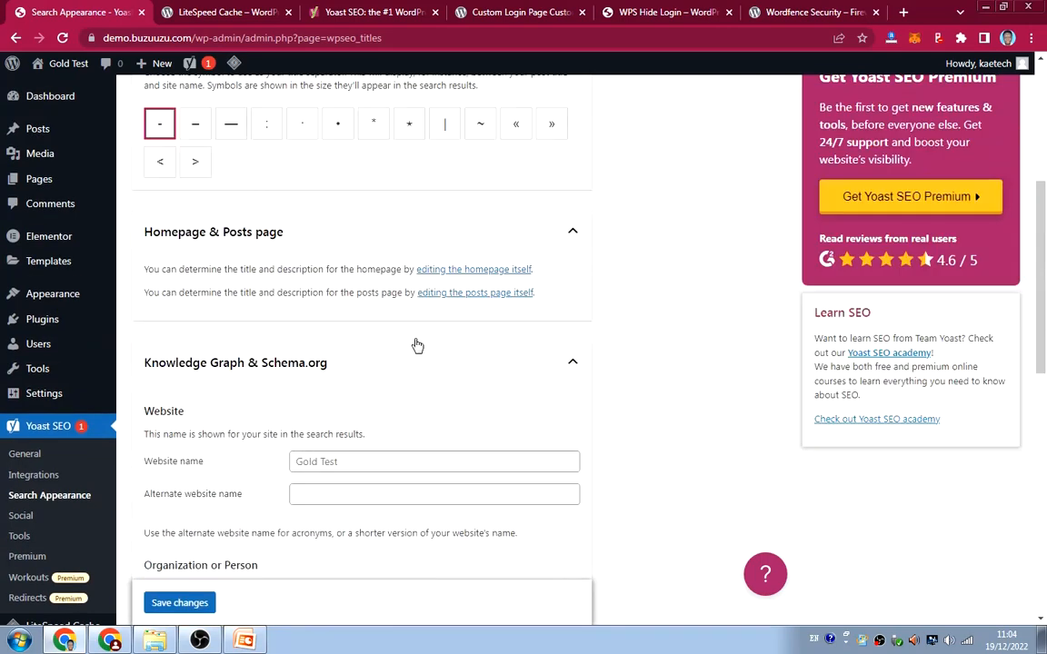
pyautogui.scroll(4, 410, 342)
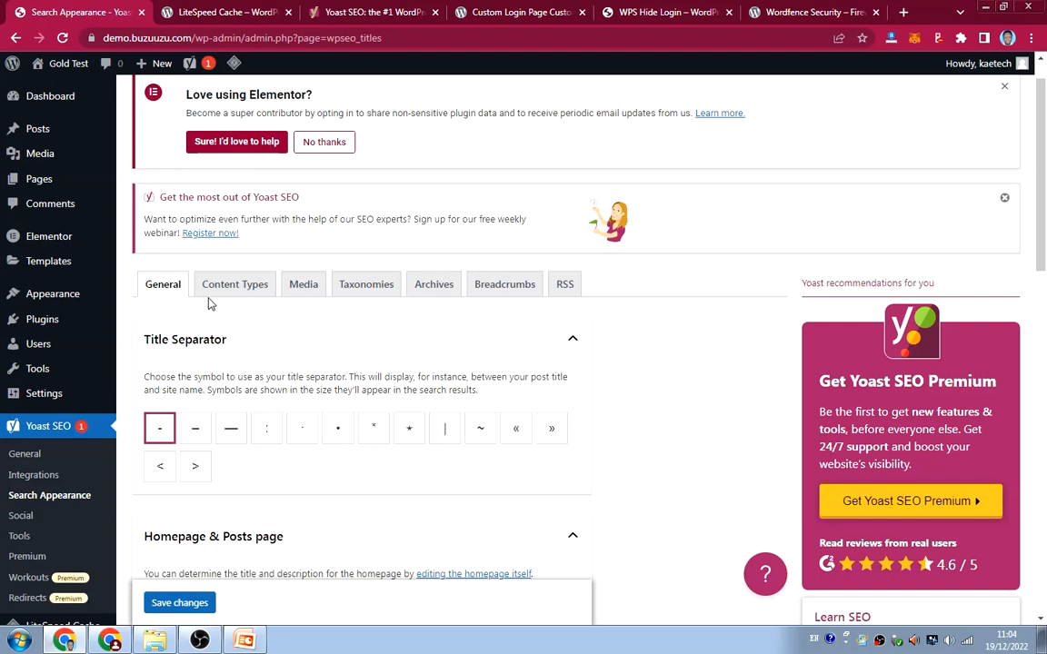
# Step: Review the Content Types search appearance settings for posts, including the search results switches and SEO title
pyautogui.click(236, 289)
pyautogui.scroll(-1, 305, 370)
pyautogui.scroll(-1, 306, 371)
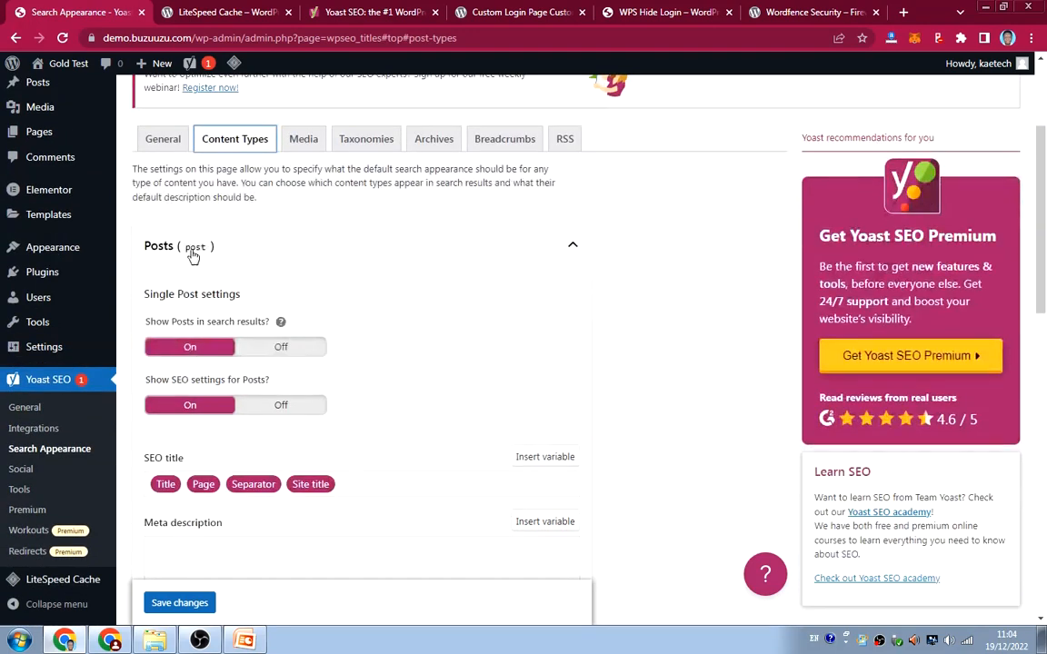
# Step: Open the post "Anyone who has never made a mistake has never tried anything new." for editing and look over its content
pyautogui.scroll(2, 371, 367)
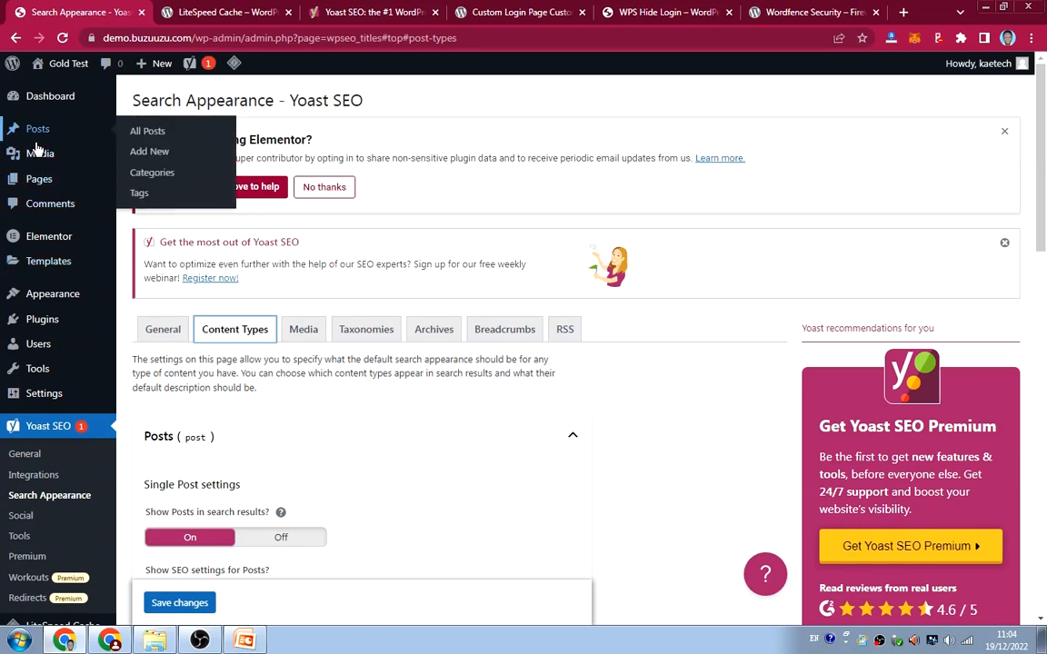
pyautogui.moveTo(37, 128)
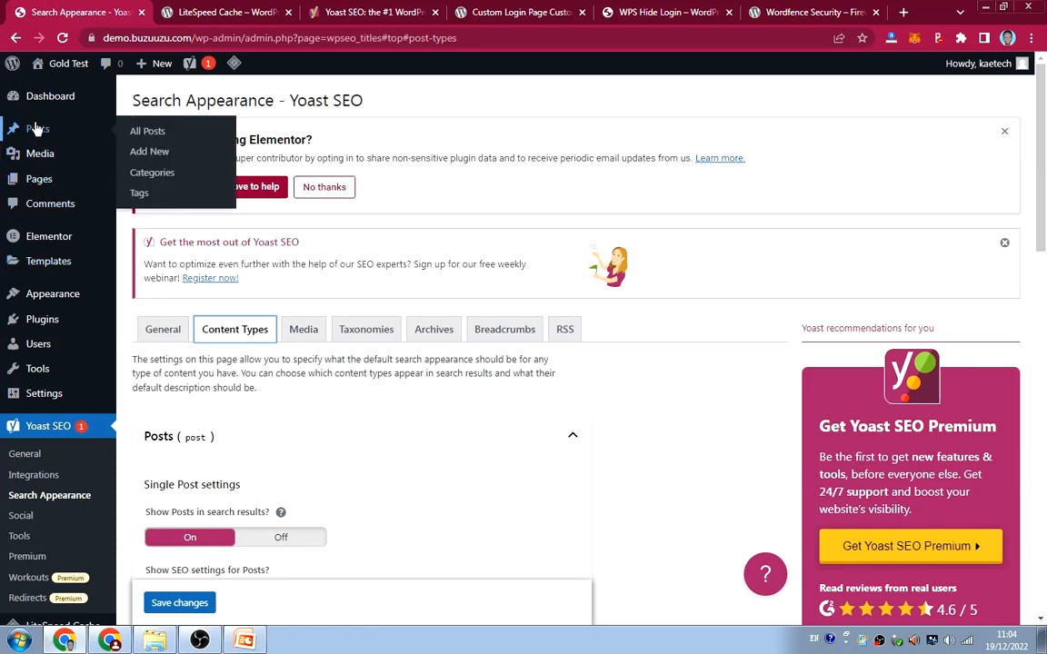
pyautogui.click(168, 130)
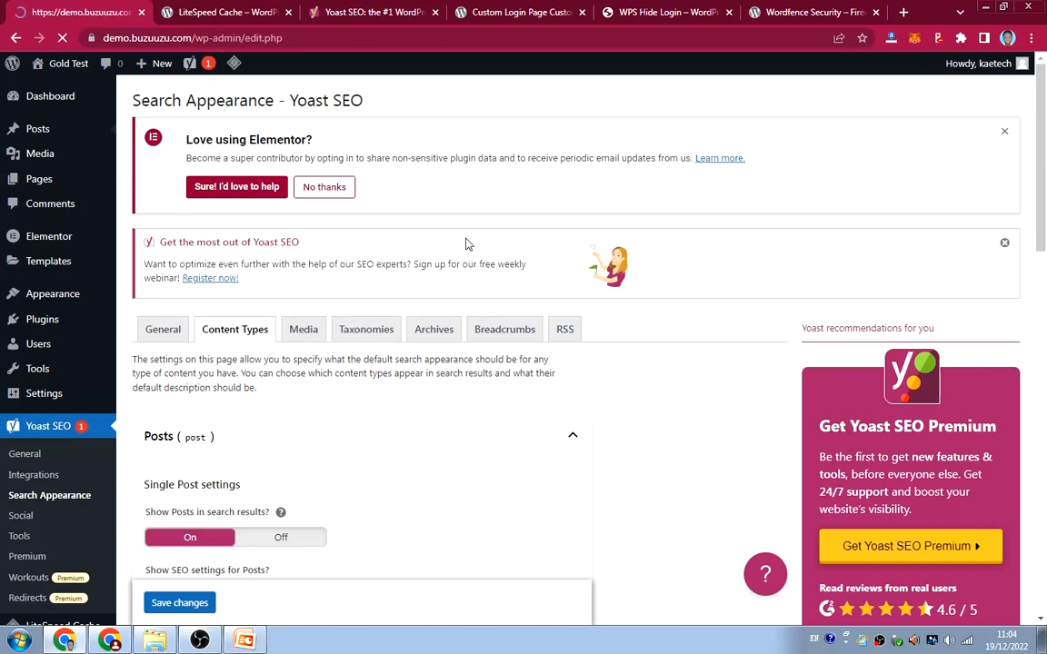
pyautogui.scroll(-3, 466, 243)
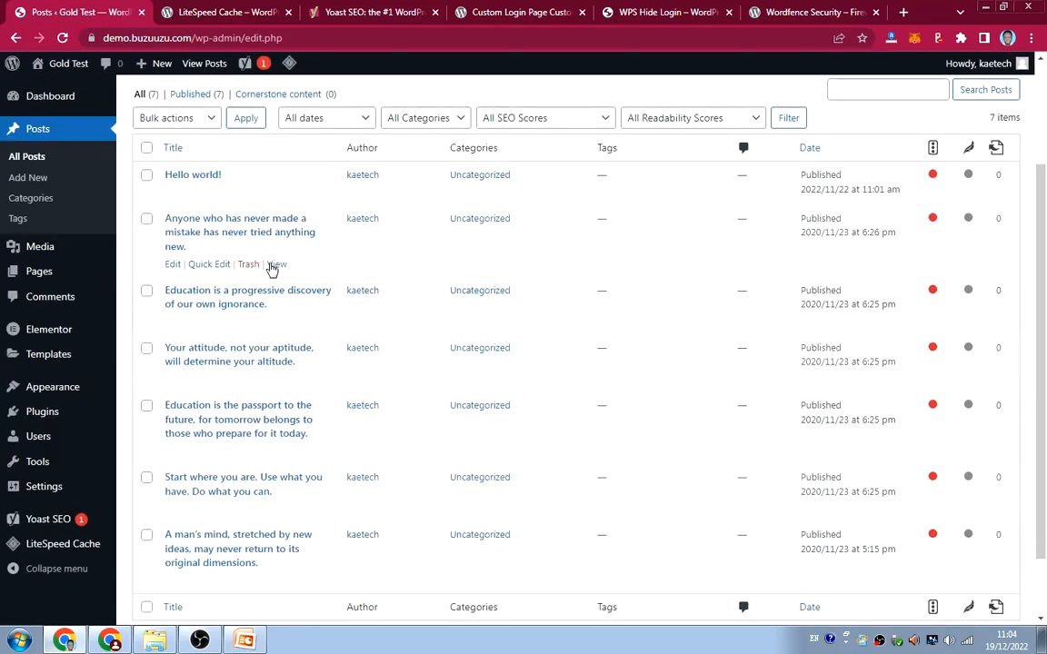
pyautogui.click(174, 264)
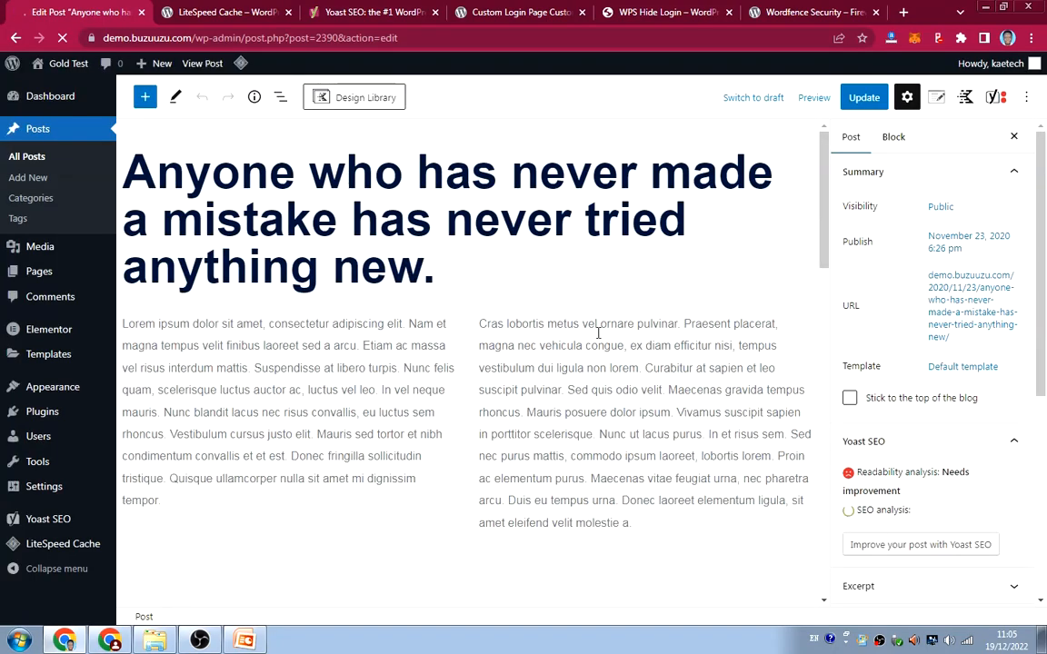
pyautogui.scroll(-2, 477, 423)
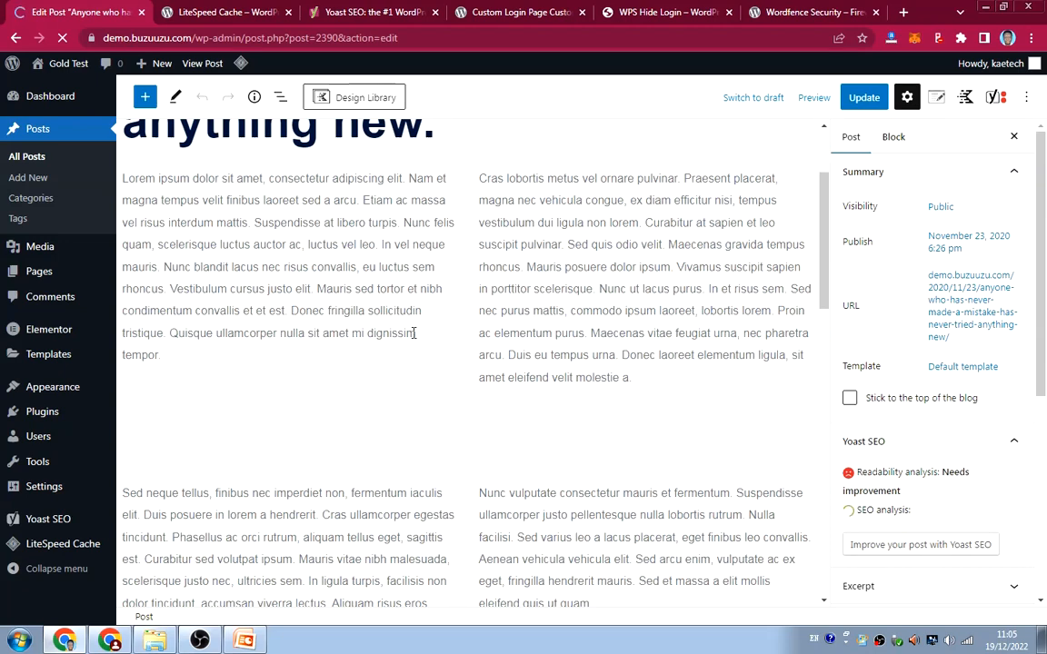
pyautogui.scroll(2, 425, 312)
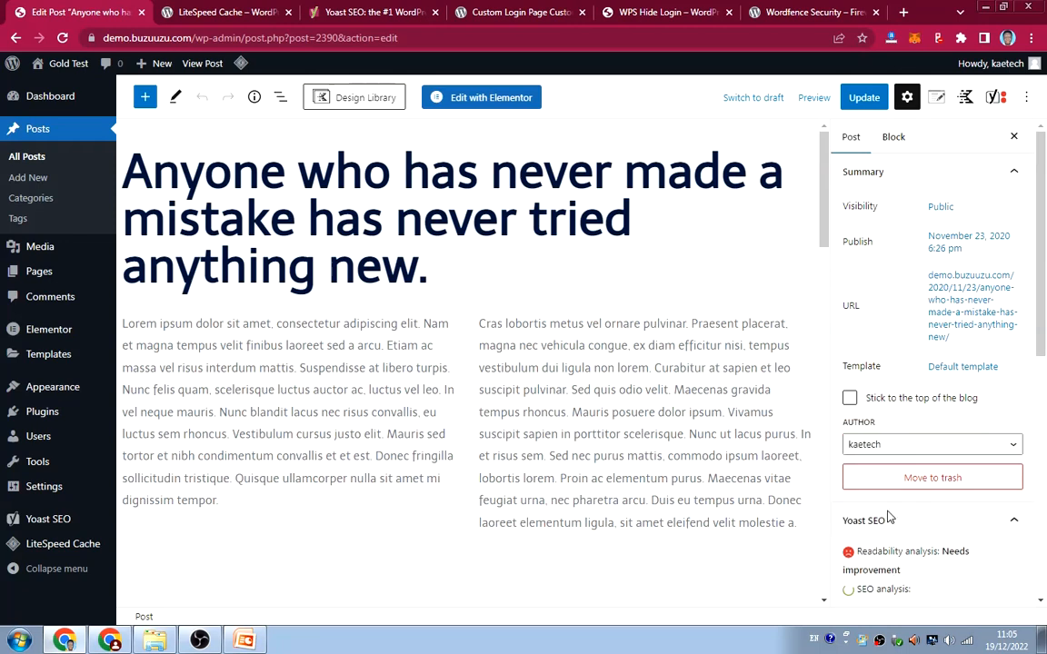
# Step: Review the post's Yoast readability and SEO ratings, focus keyphrase, Google preview, SEO title, slug and meta description fields
pyautogui.scroll(-1, 886, 497)
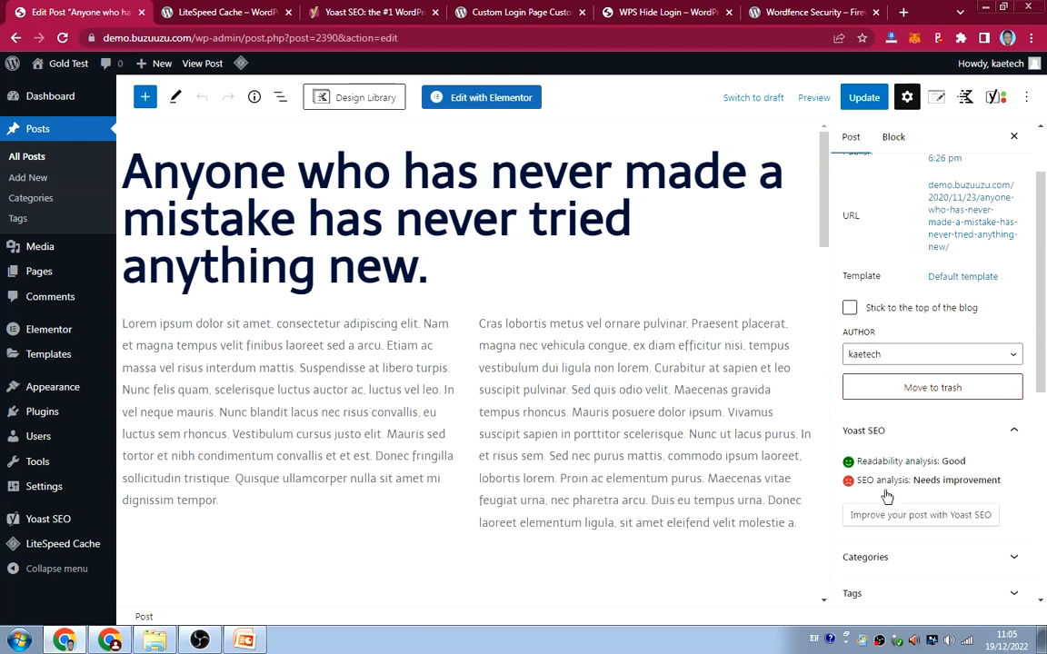
pyautogui.scroll(-1, 887, 497)
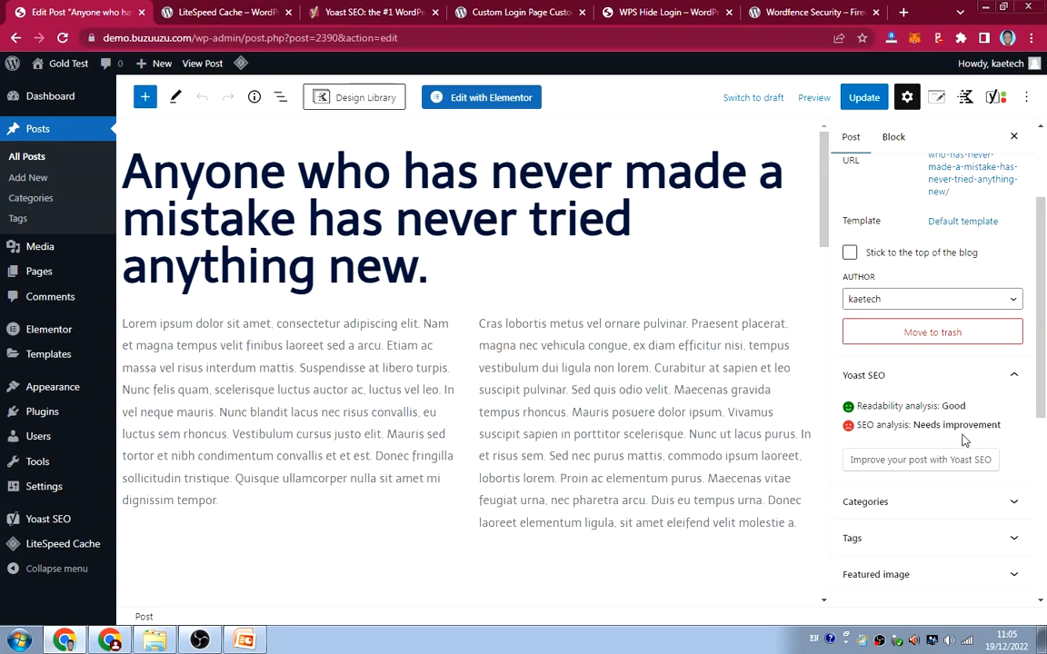
pyautogui.scroll(-10, 751, 439)
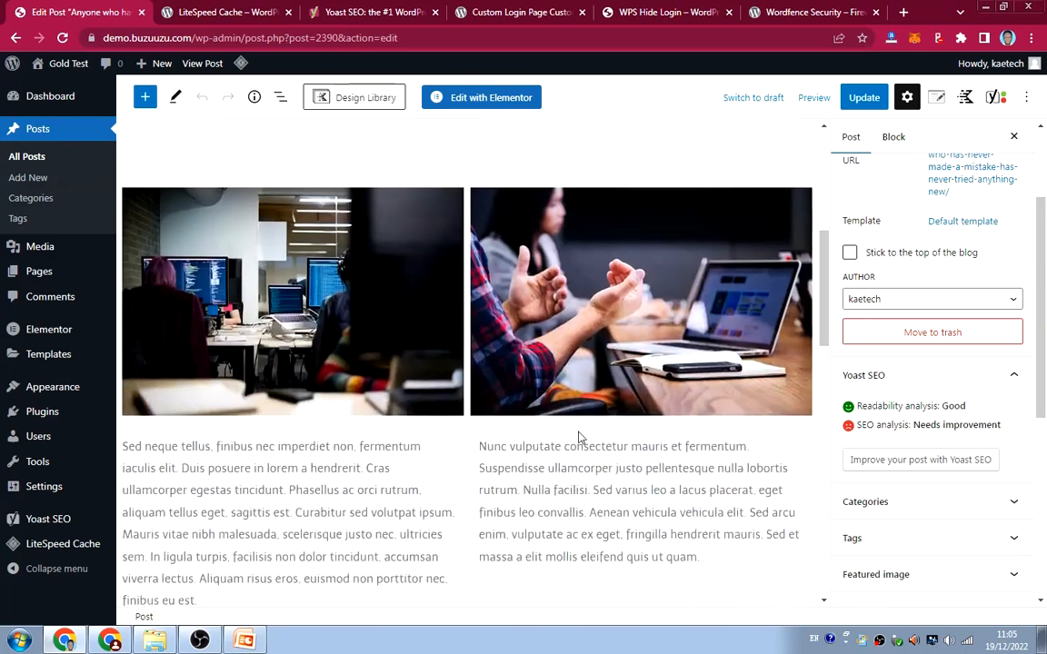
pyautogui.scroll(-2, 578, 431)
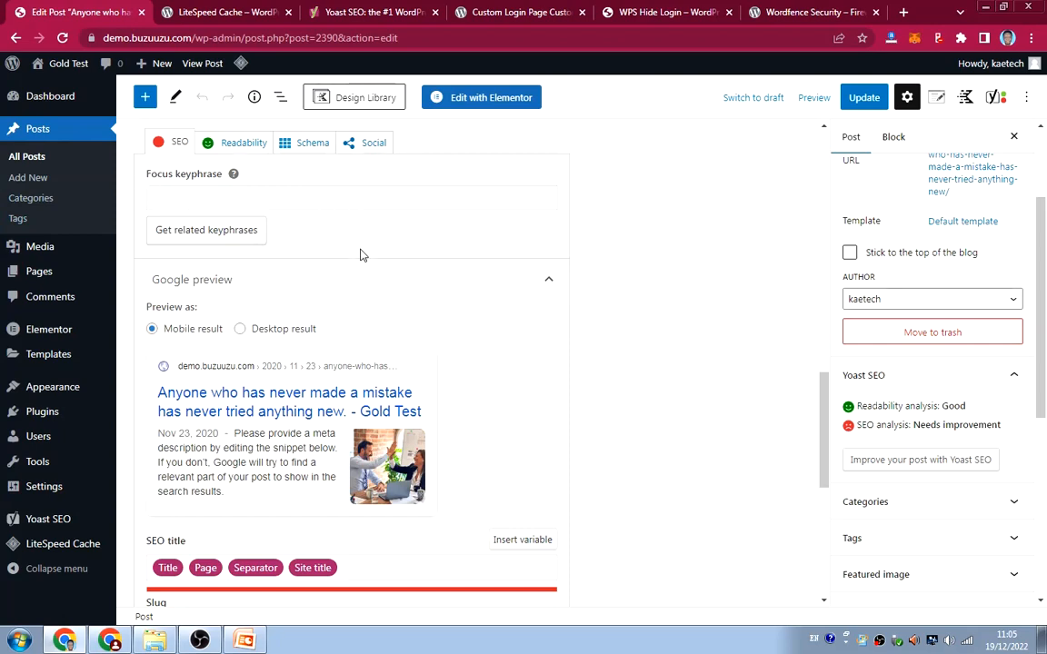
pyautogui.scroll(-3, 296, 309)
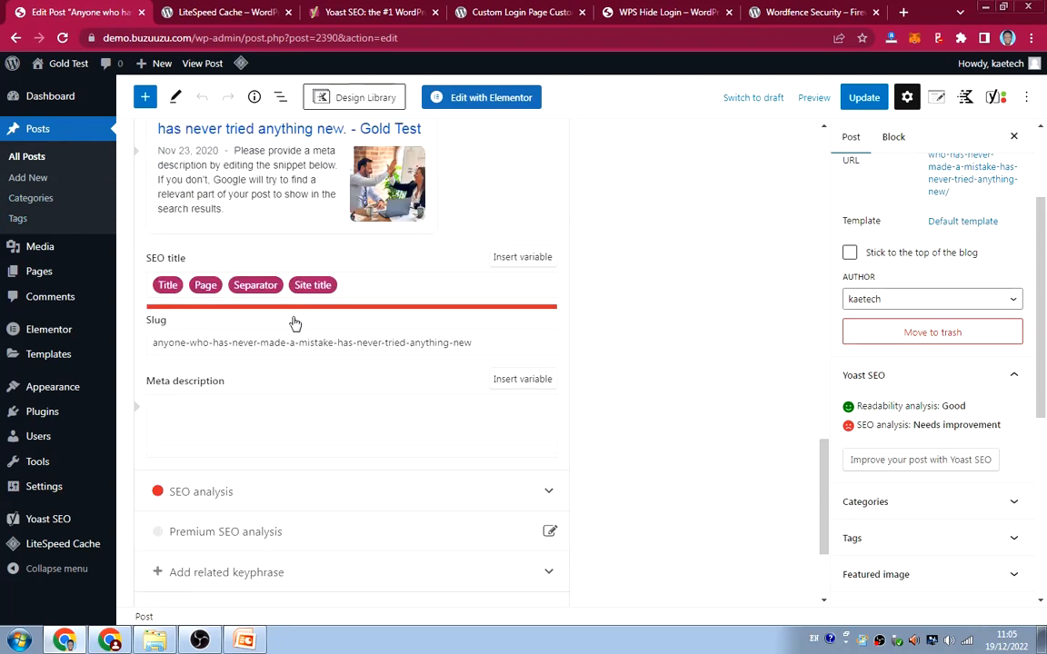
pyautogui.scroll(-2, 228, 390)
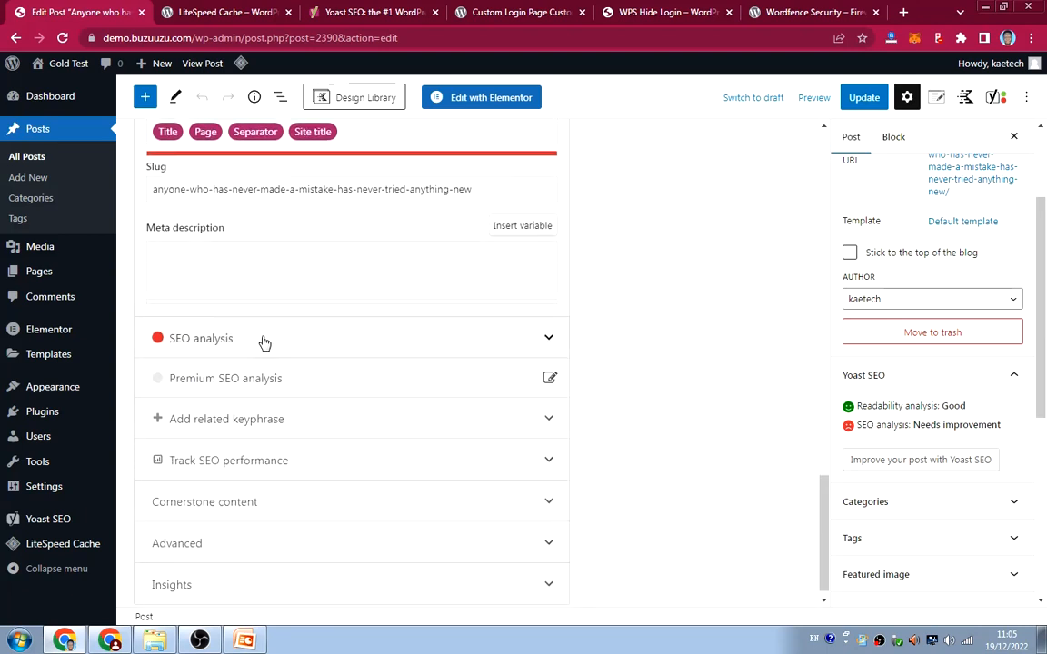
# Step: Expand the post's SEO analysis and examine its listed problems, improvements and good results
pyautogui.click(264, 341)
pyautogui.click(265, 341)
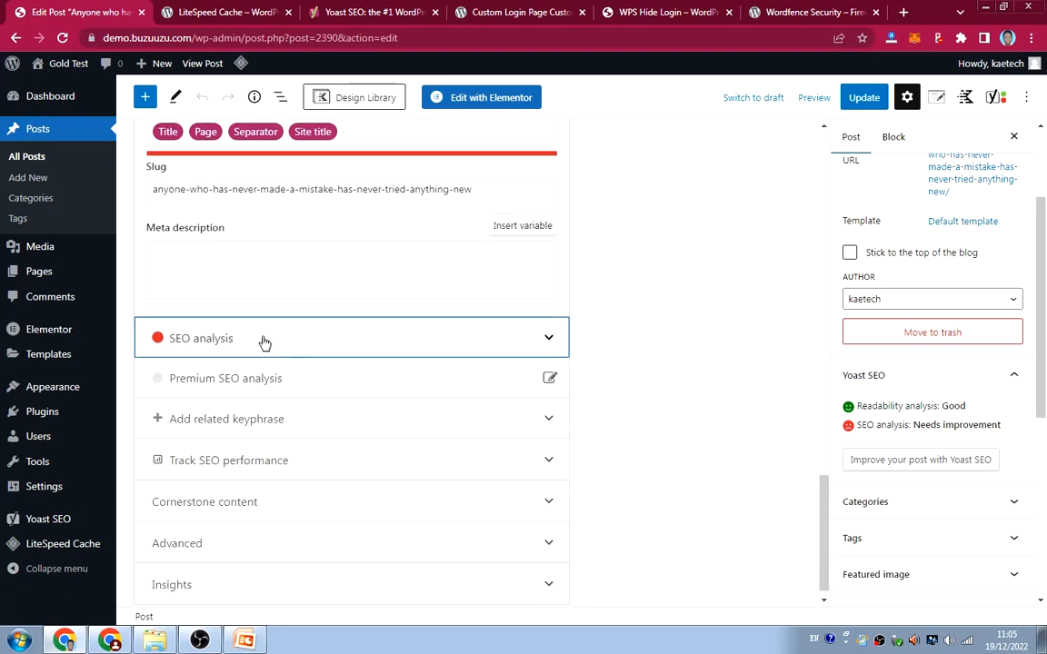
pyautogui.click(264, 341)
pyautogui.scroll(-3, 260, 368)
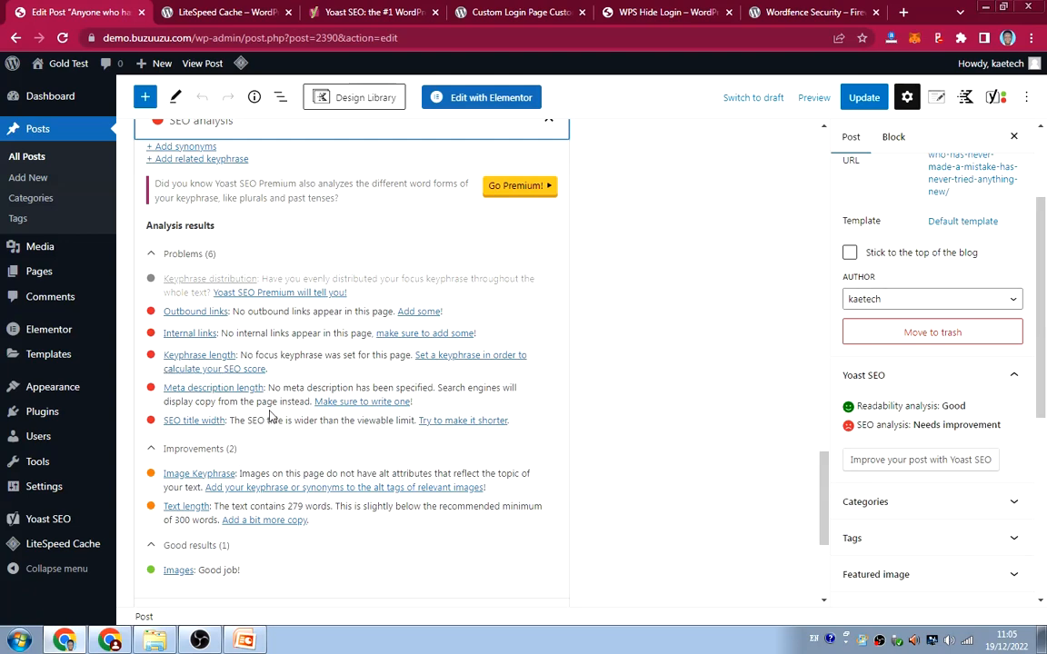
pyautogui.scroll(12, 284, 418)
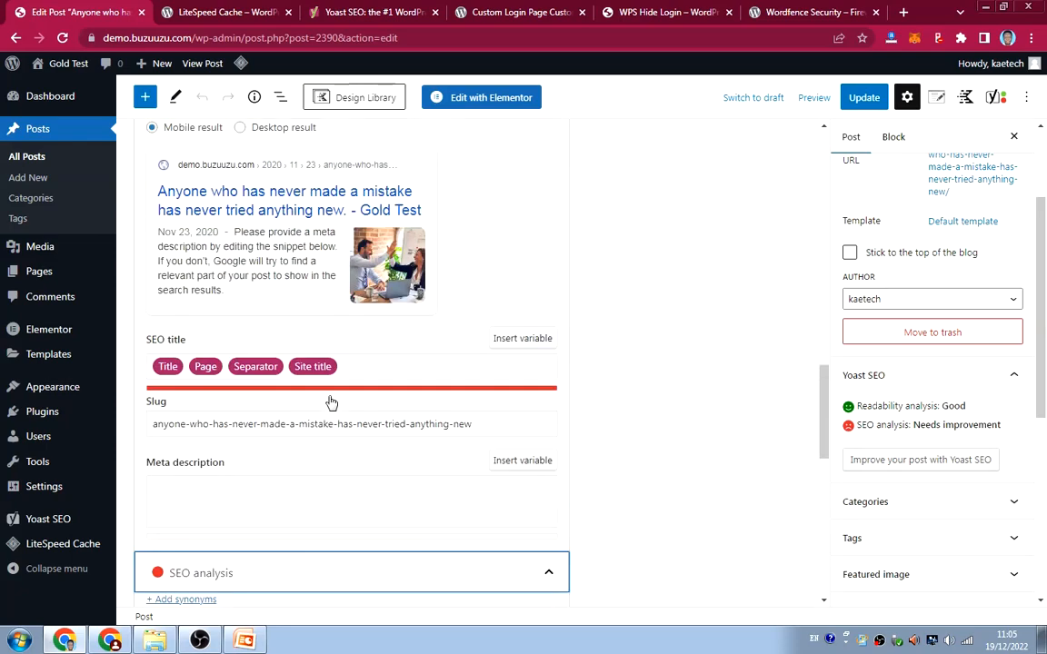
pyautogui.scroll(6, 328, 388)
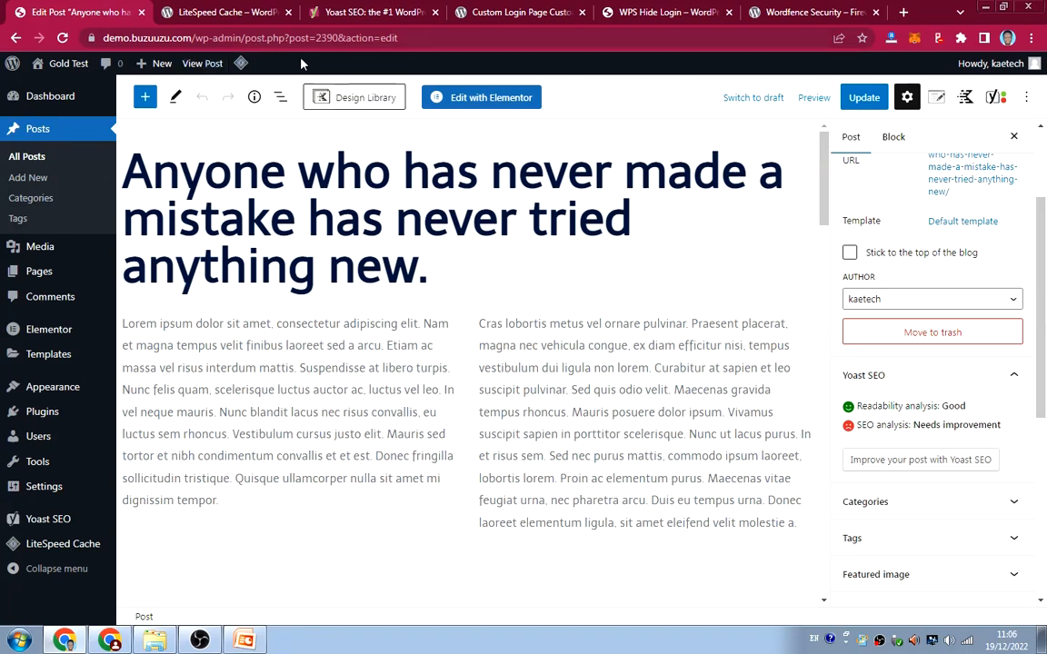
# Step: View the Custom Login Page Customizer by Colorlib directory page, and open the site's page for adding new plugins
pyautogui.click(497, 17)
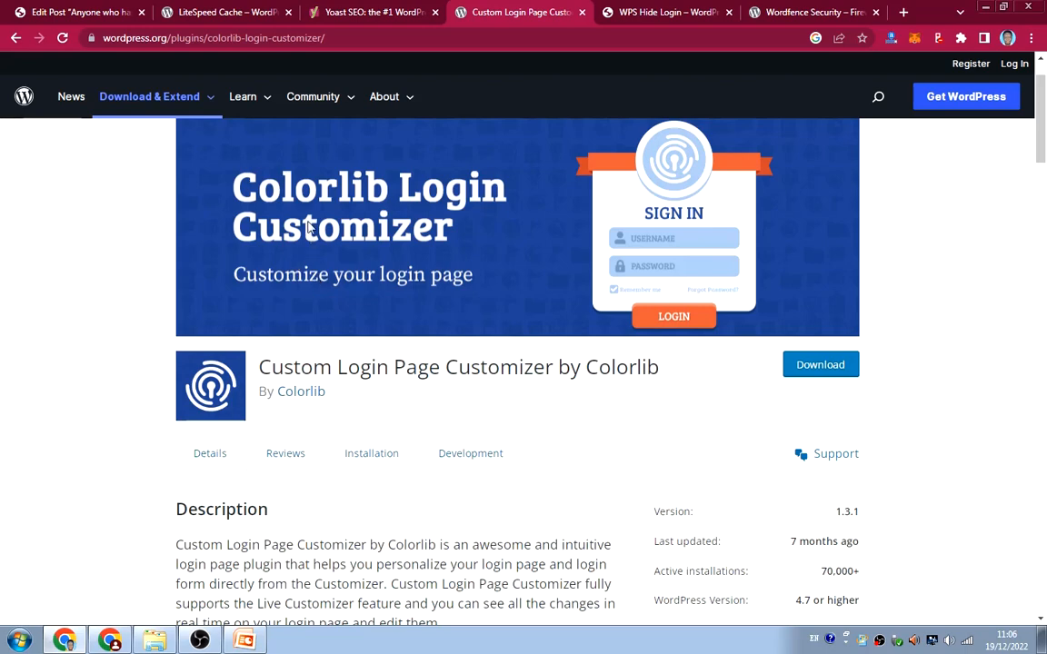
pyautogui.click(57, 15)
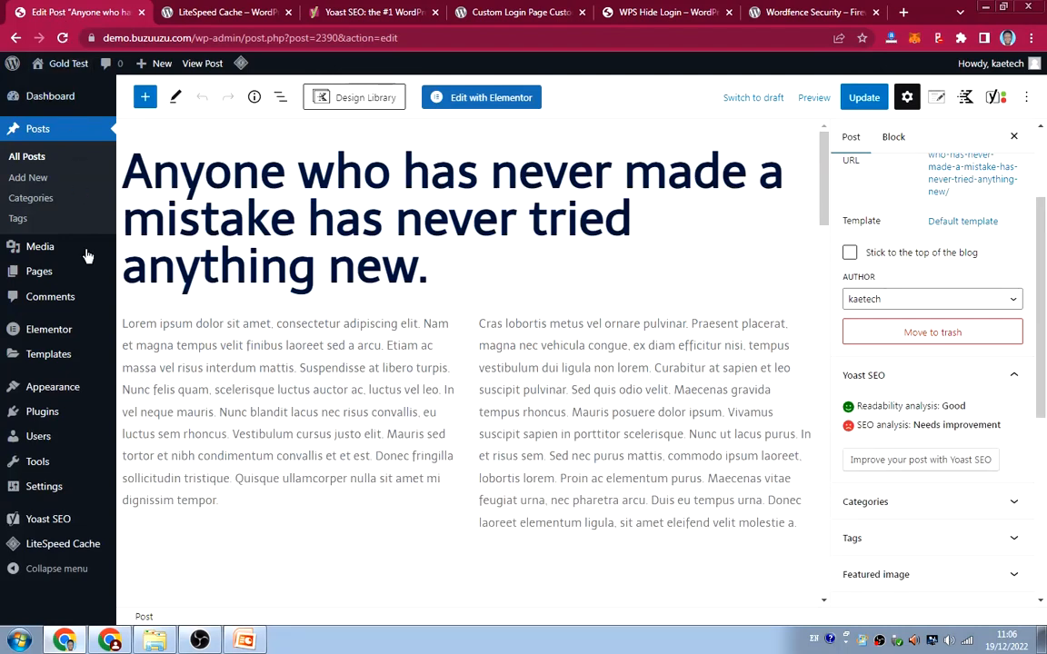
pyautogui.moveTo(51, 415)
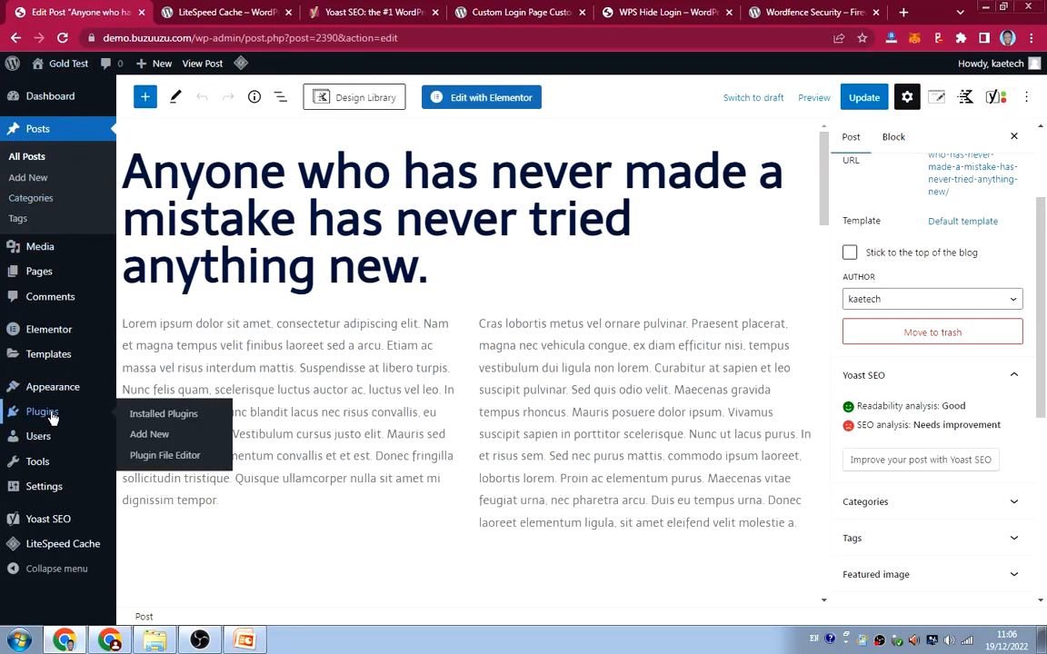
pyautogui.click(152, 416)
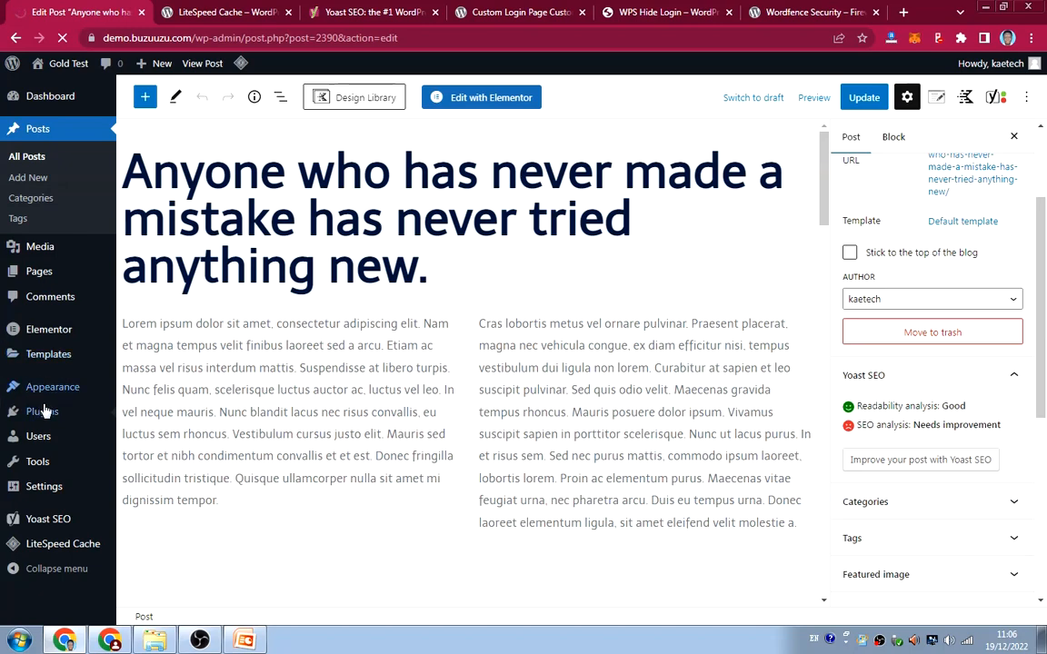
pyautogui.moveTo(41, 411)
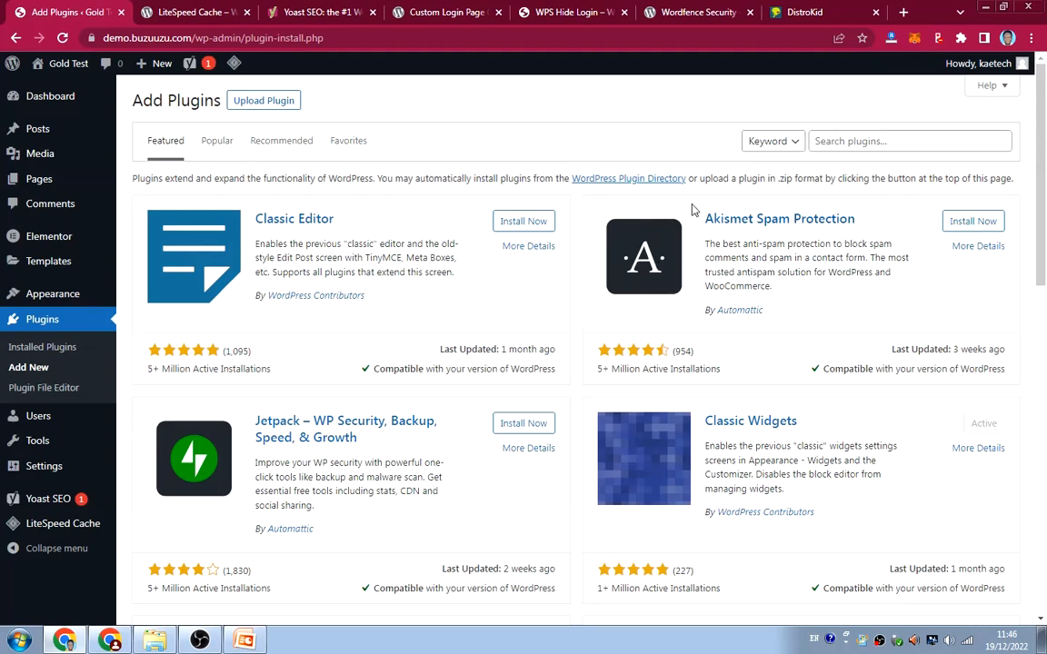
# Step: Search the plugins for "colorlib", and install and activate Custom Login Page Customizer by Colorlib
pyautogui.click(878, 139)
pyautogui.write('co')
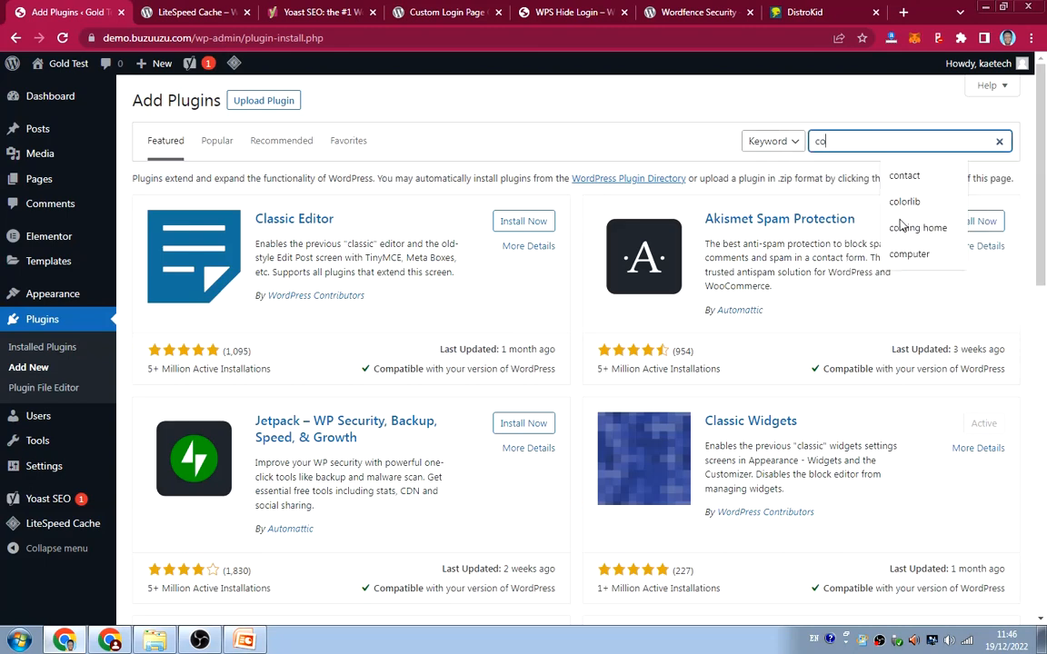
pyautogui.write('lorlib')
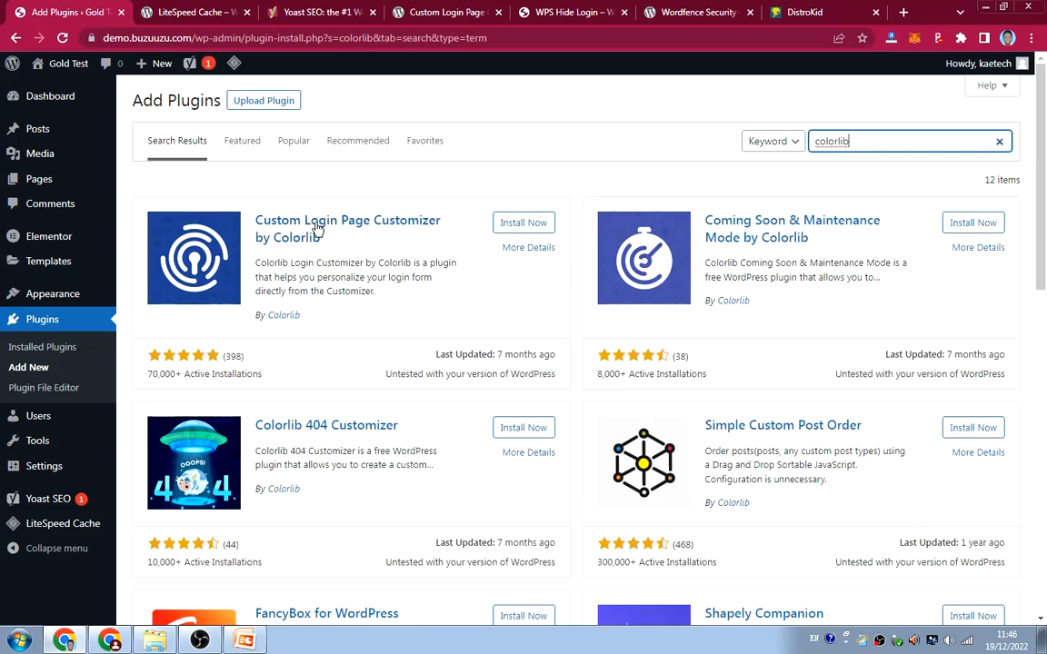
pyautogui.click(533, 225)
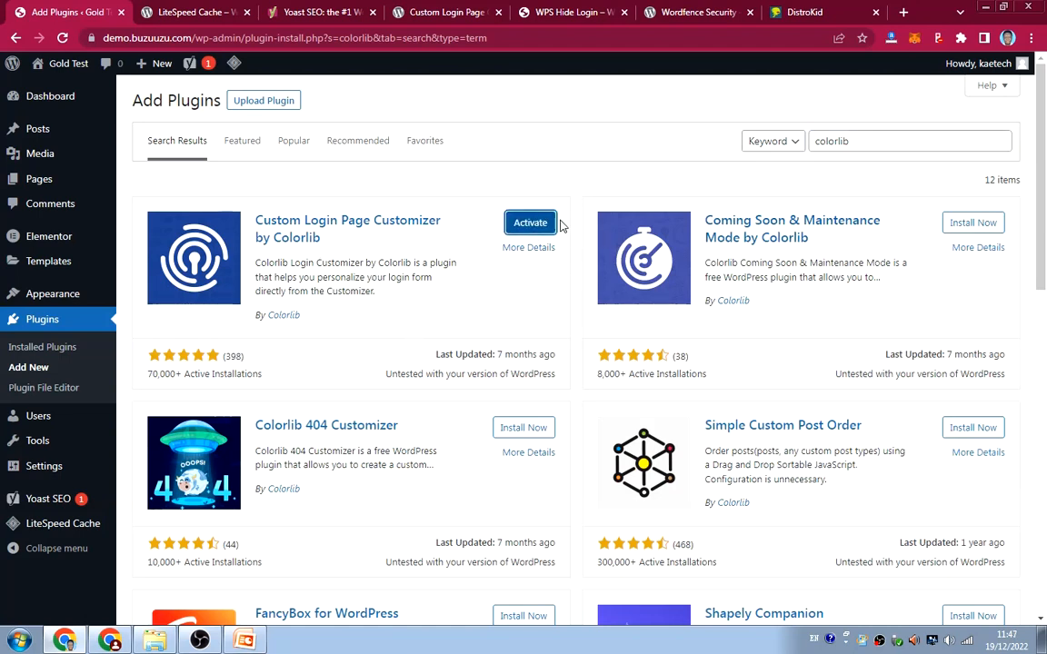
pyautogui.click(530, 223)
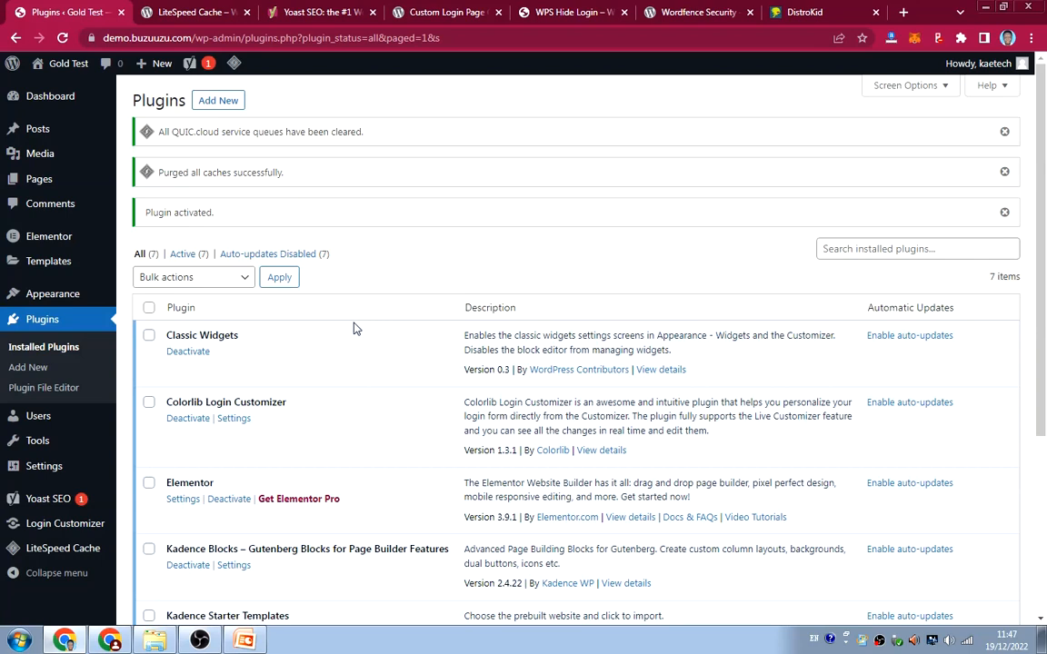
# Step: Copy the site's wp-admin address and load it in a new incognito window to view the current login page
pyautogui.click(1033, 38)
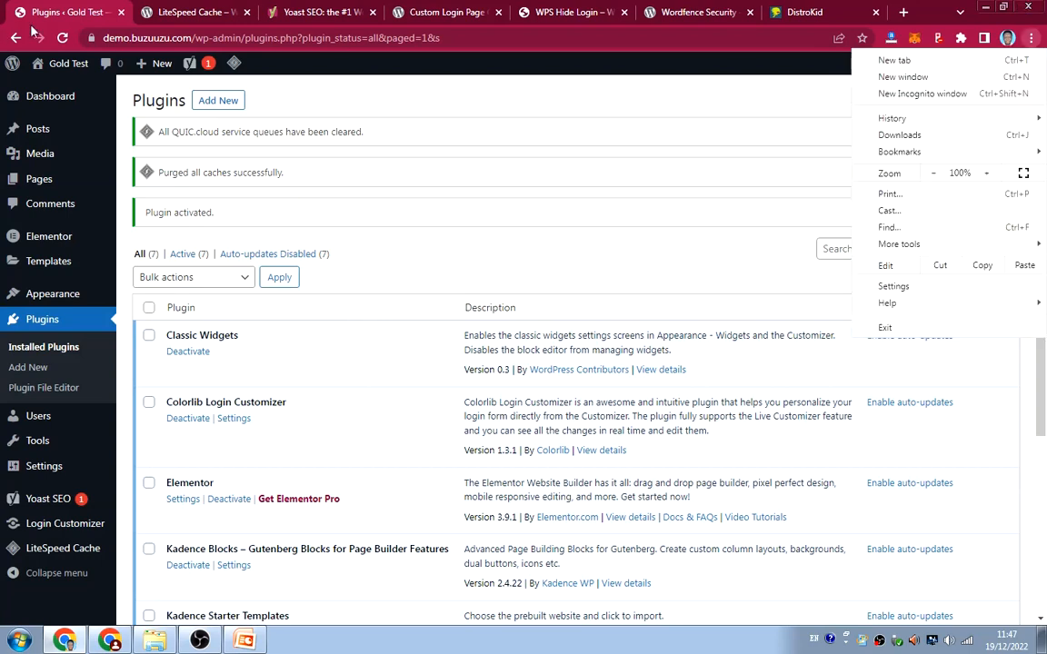
pyautogui.click(196, 38)
pyautogui.click(196, 37)
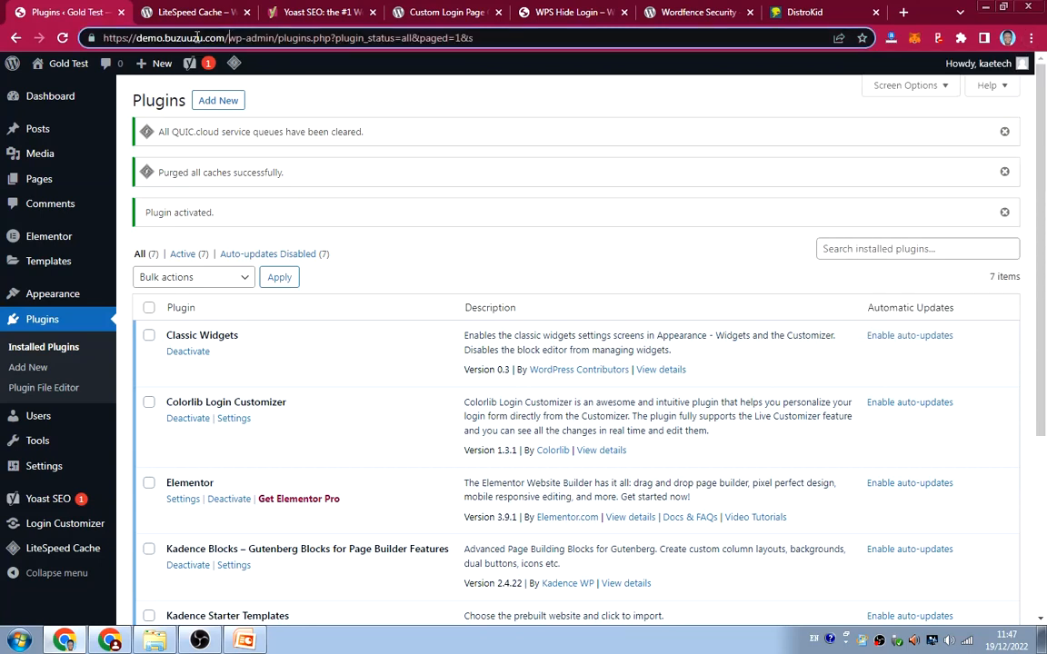
pyautogui.moveTo(227, 38); pyautogui.dragTo(70, 44)
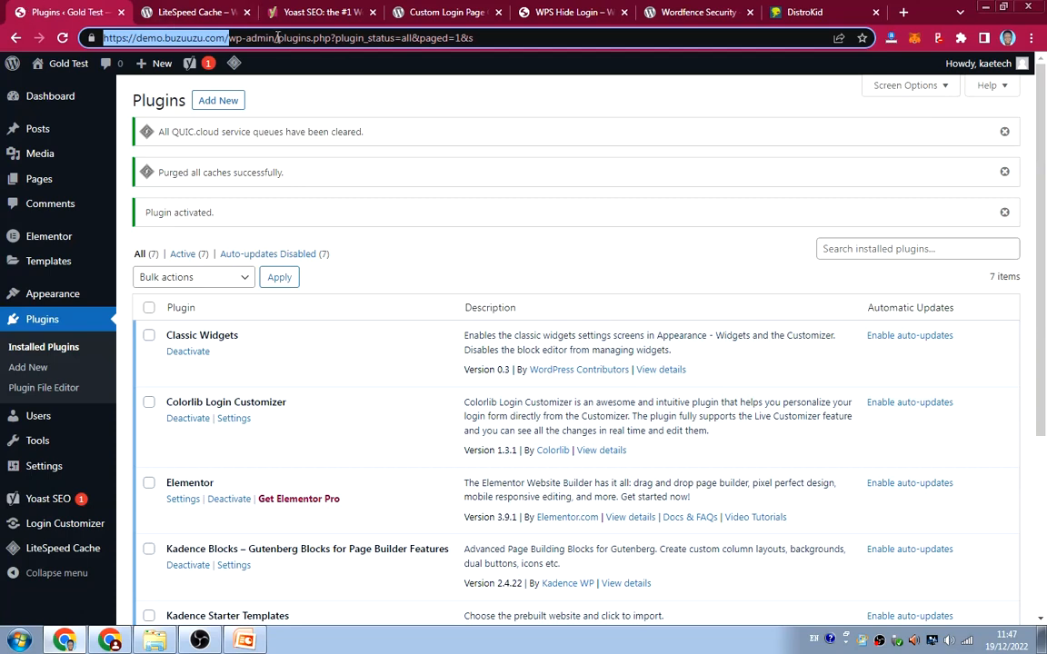
pyautogui.moveTo(276, 38); pyautogui.dragTo(40, 37)
pyautogui.hotkey('ctrl', 'c')
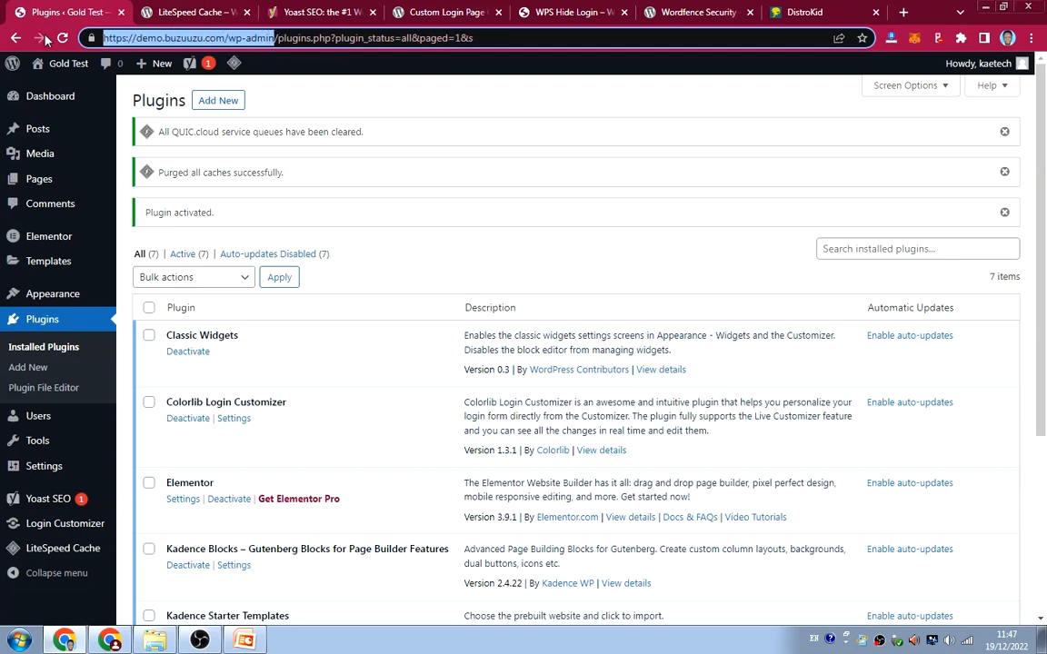
pyautogui.click(1031, 38)
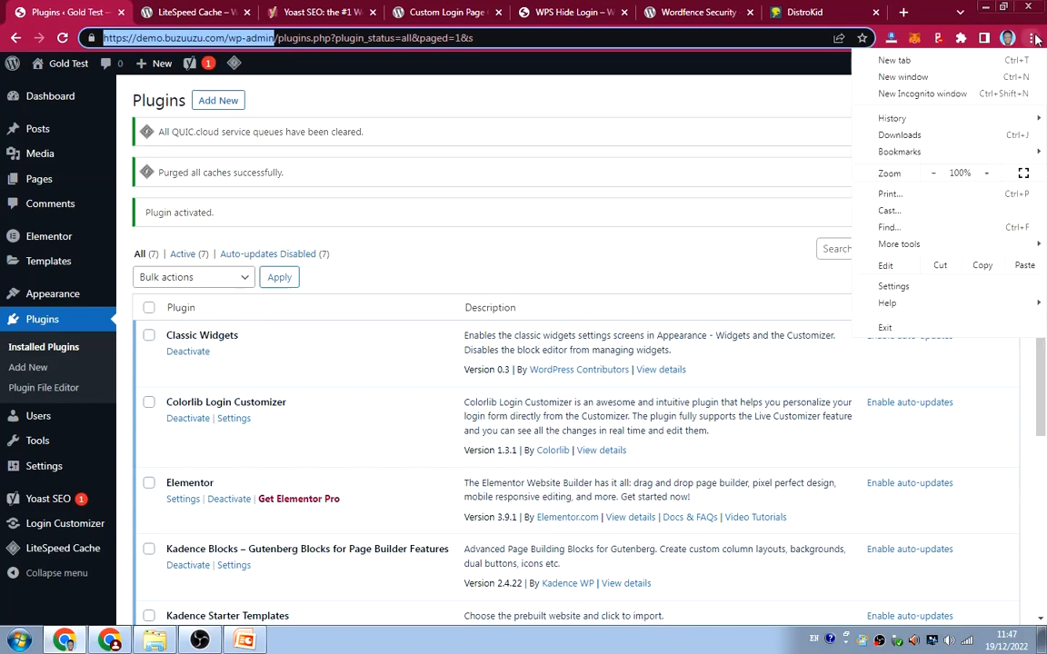
pyautogui.click(909, 95)
pyautogui.hotkey('ctrl', 'v')
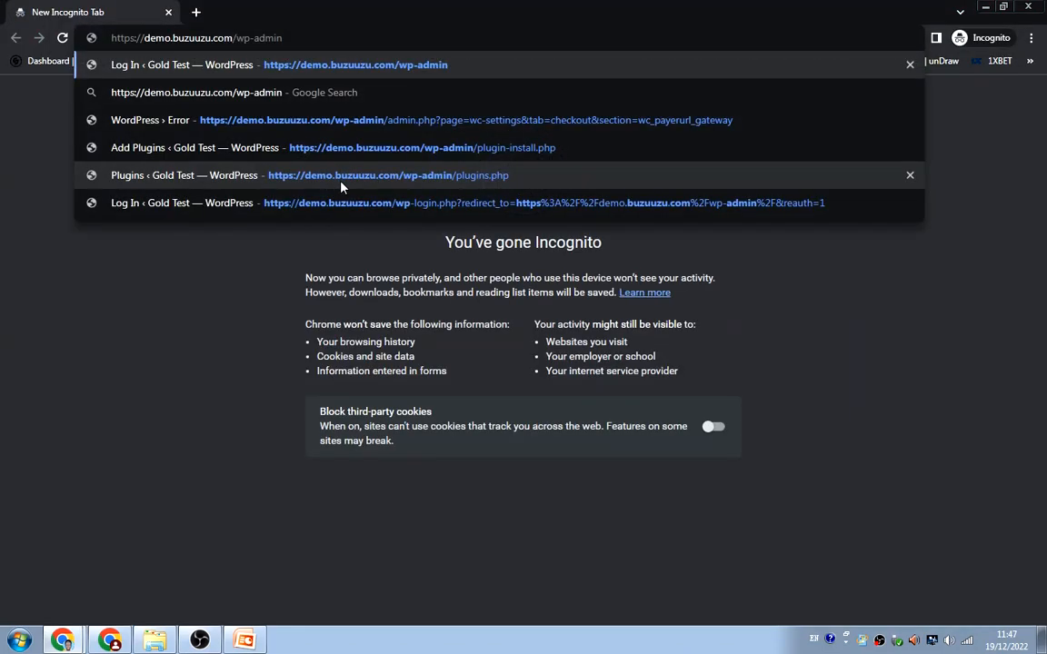
pyautogui.press('Return')
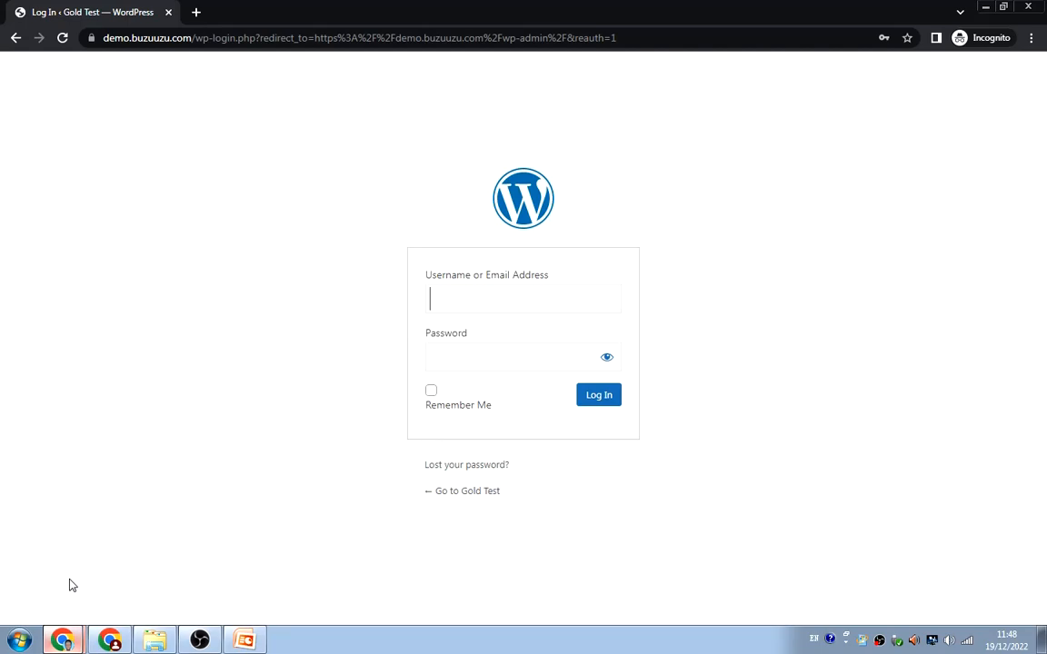
# Step: Return to the site's installed plugins and open the settings of Colorlib Login Customizer
pyautogui.hotkey('alt', 'Tab')
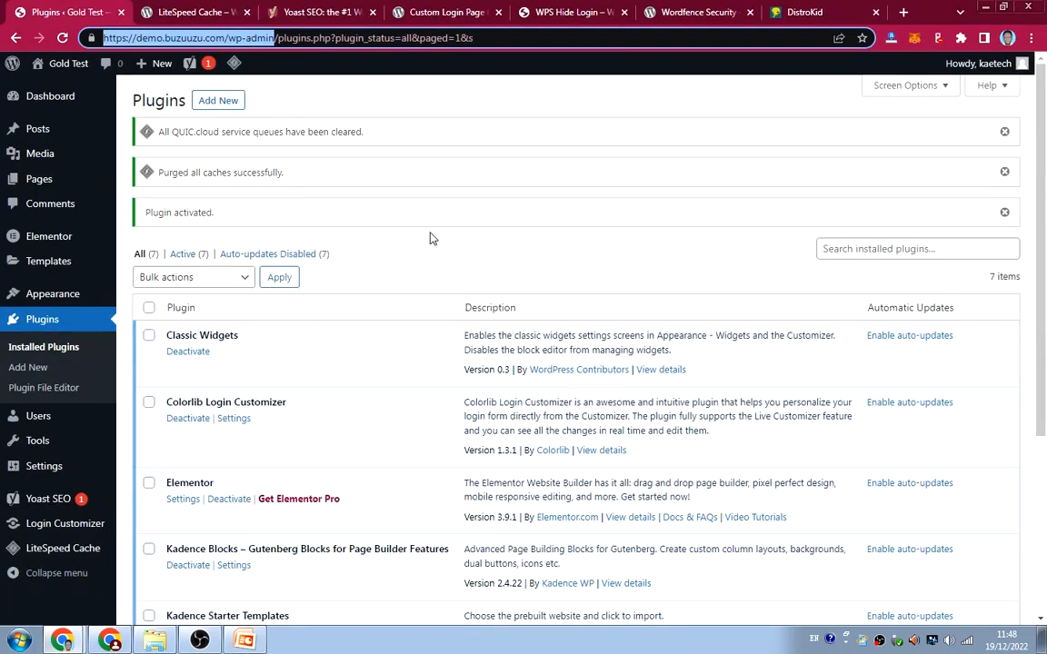
pyautogui.scroll(-2, 397, 269)
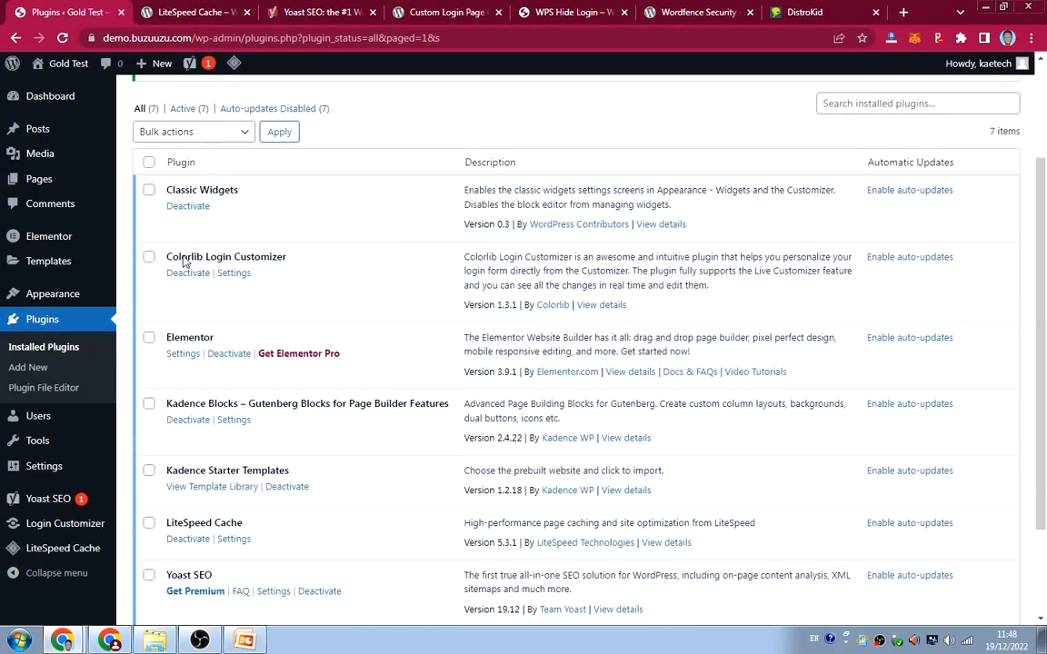
pyautogui.click(236, 273)
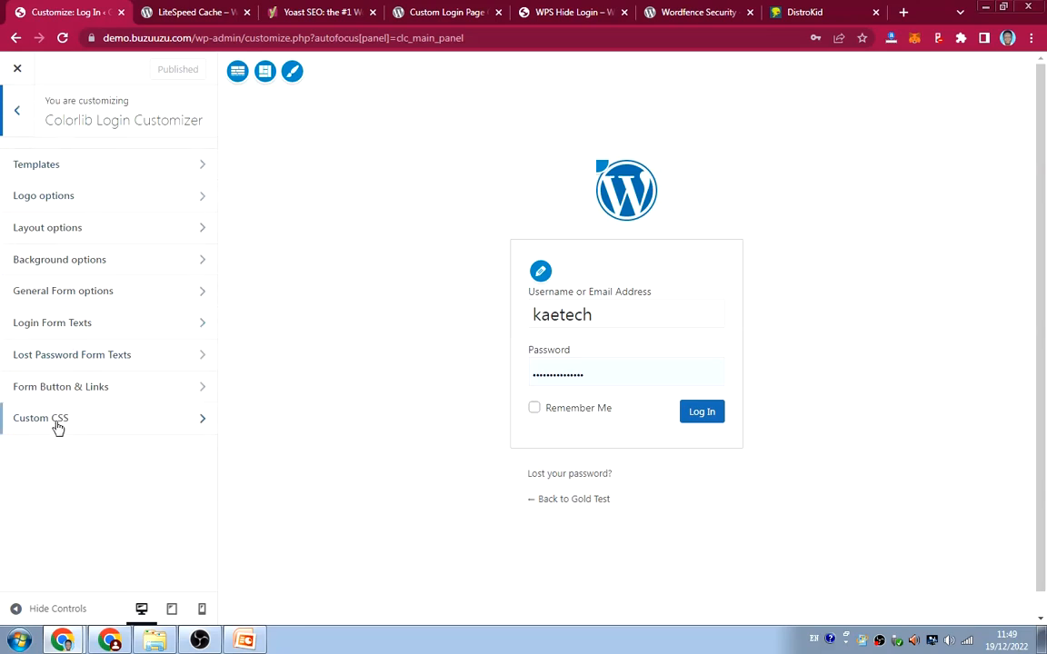
# Step: Browse the login page templates and apply the two-column one with the form beside the orange and blue abstract image
pyautogui.click(87, 168)
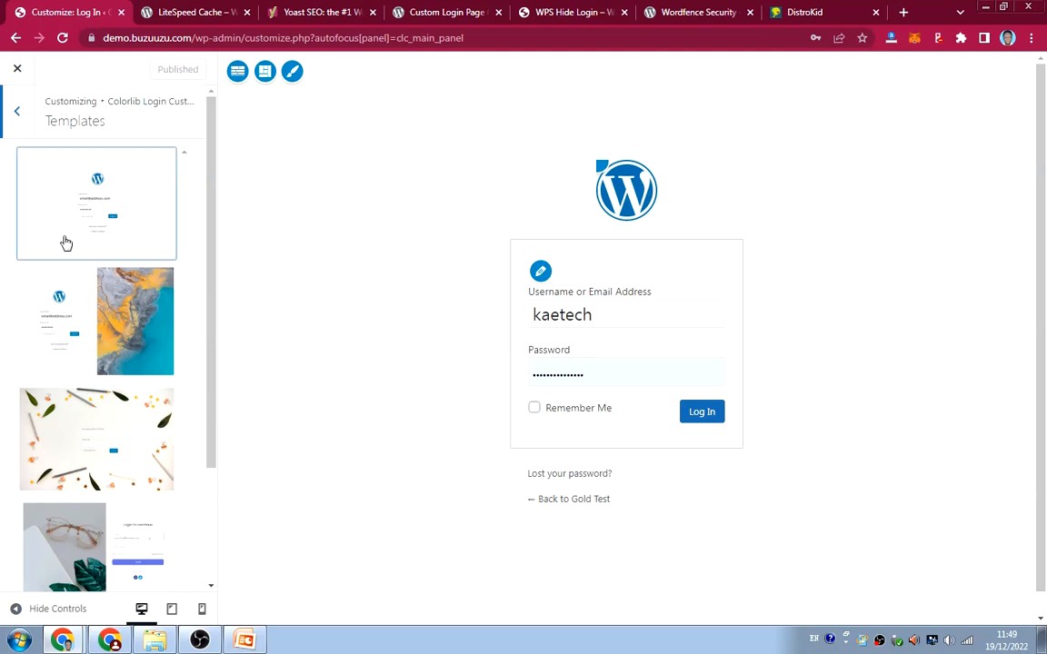
pyautogui.scroll(-2, 146, 272)
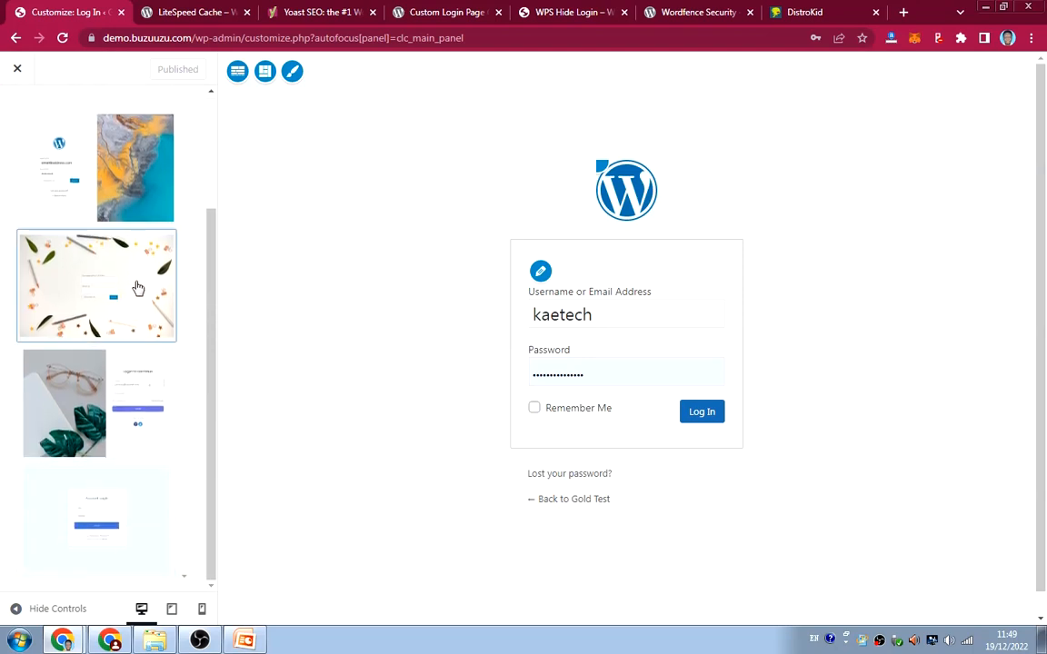
pyautogui.scroll(3, 135, 282)
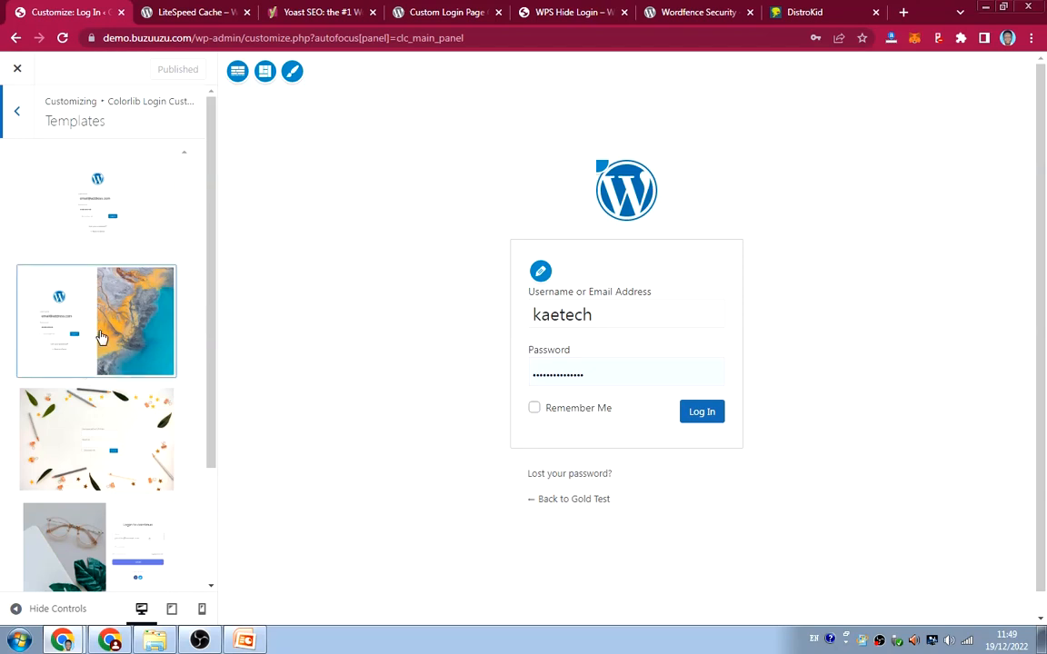
pyautogui.scroll(-1, 105, 339)
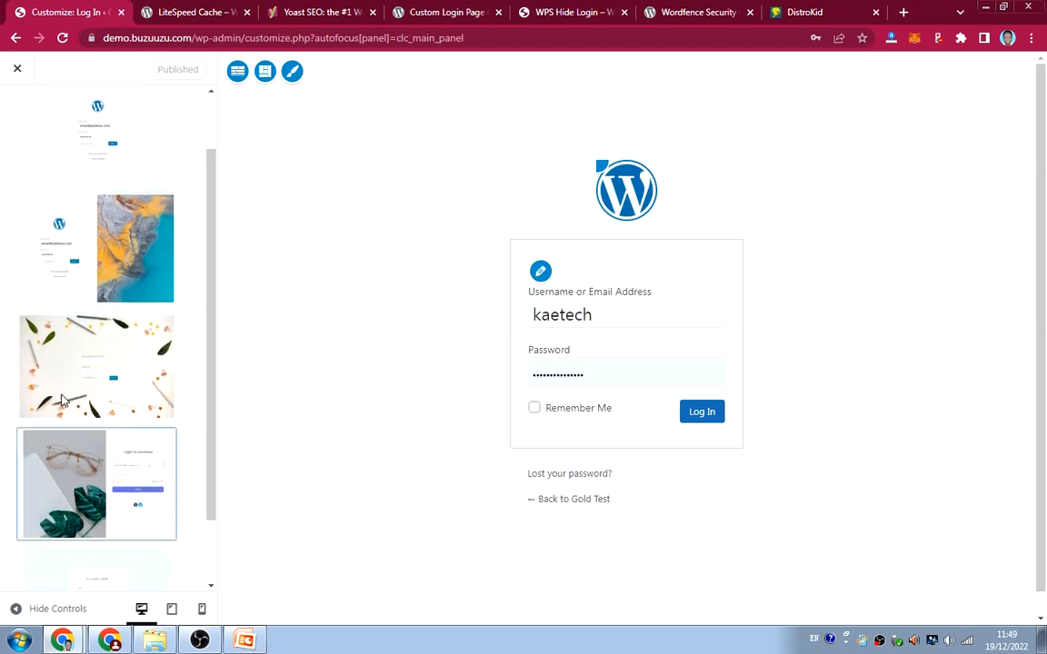
pyautogui.click(109, 266)
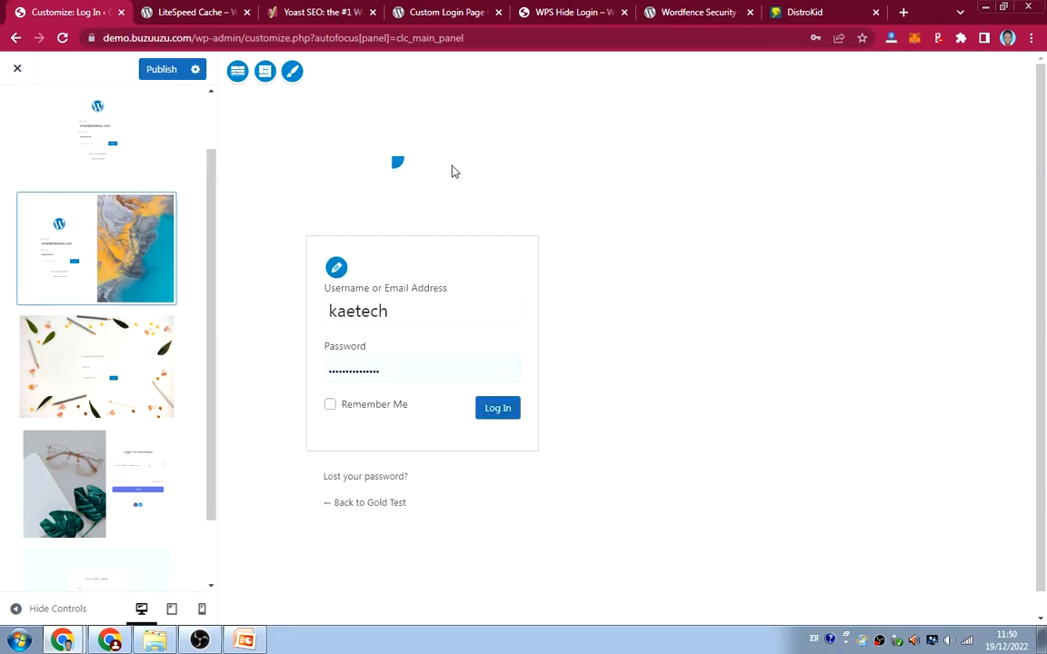
# Step: Set the login page's custom logo to the uncropped orange Kaetech Digital image from the media library
pyautogui.click(86, 200)
pyautogui.scroll(-5, 109, 283)
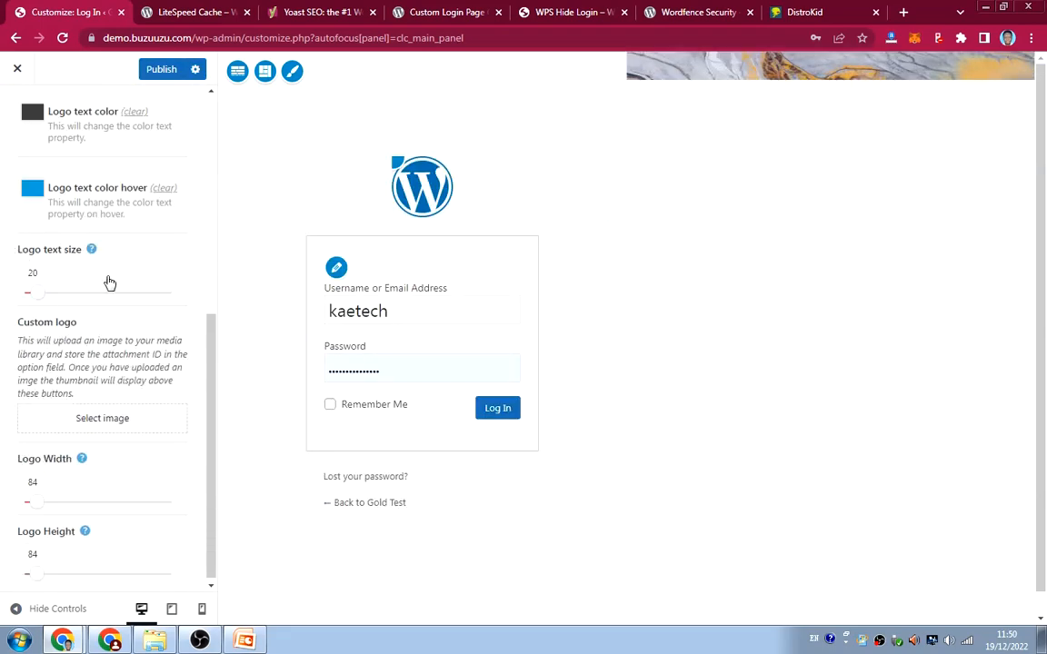
pyautogui.click(95, 416)
pyautogui.click(106, 254)
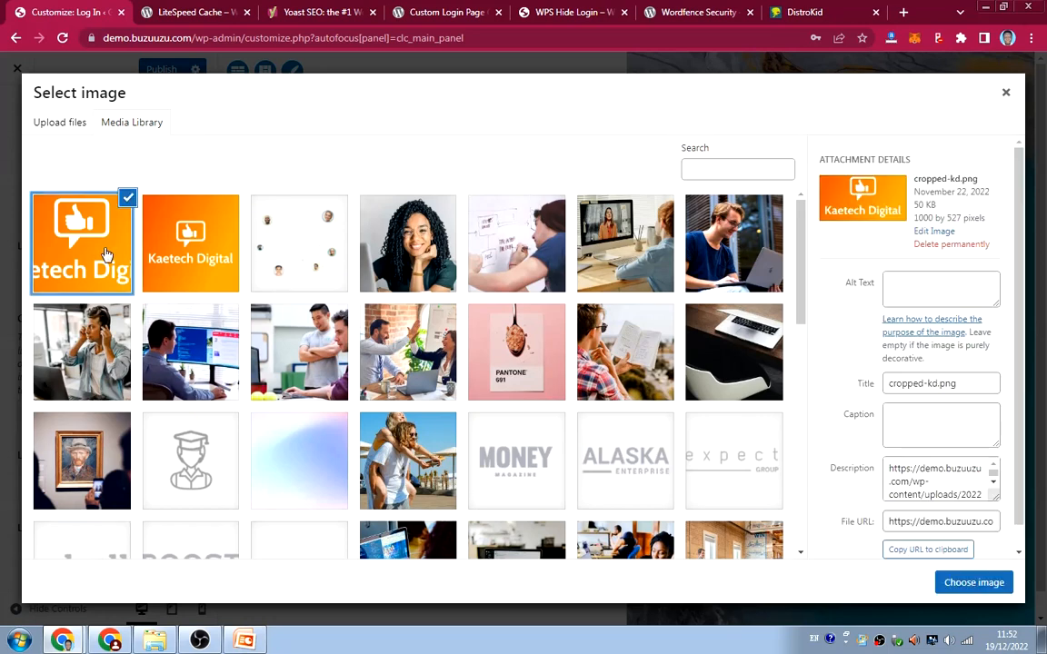
pyautogui.click(210, 234)
pyautogui.click(974, 583)
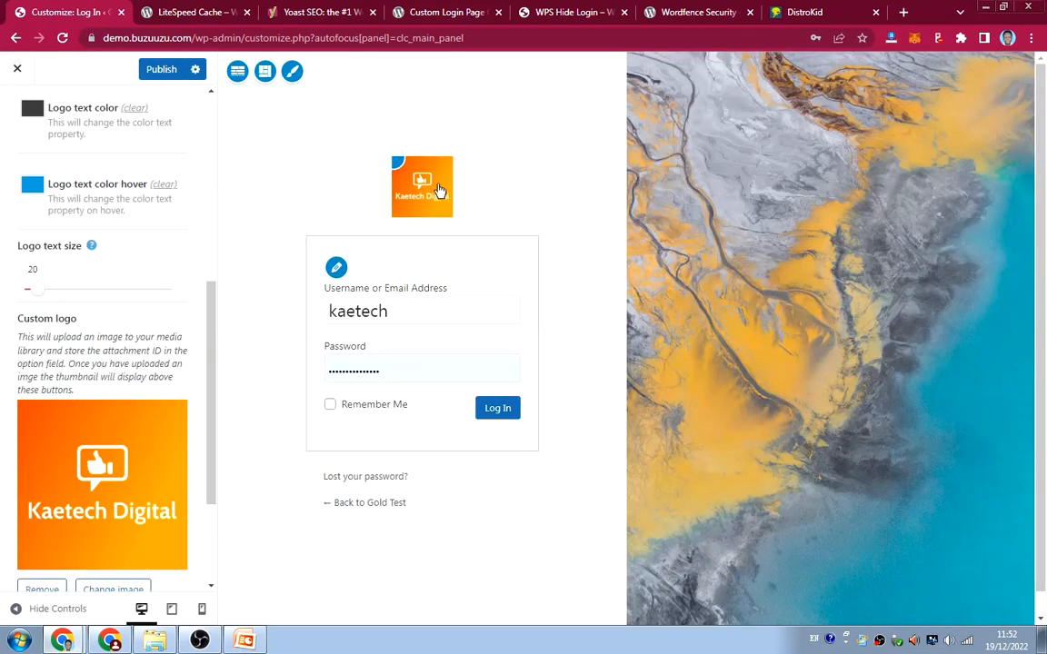
# Step: Publish the template and logo changes, and check the login page in the incognito window
pyautogui.scroll(-4, 82, 472)
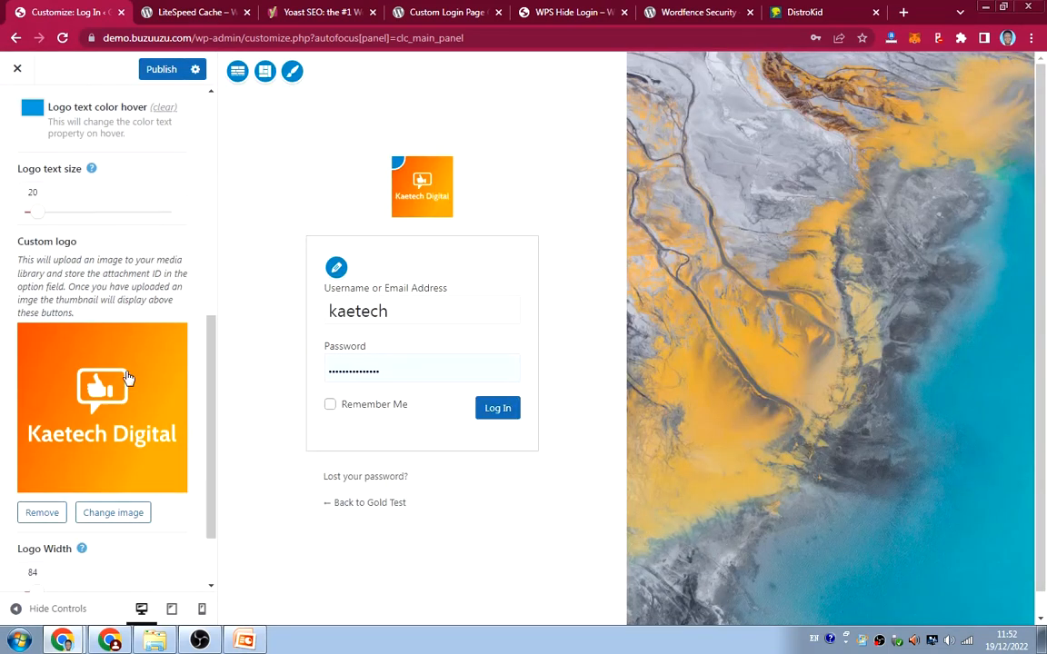
pyautogui.click(151, 73)
pyautogui.hotkey('alt', 'Tab')
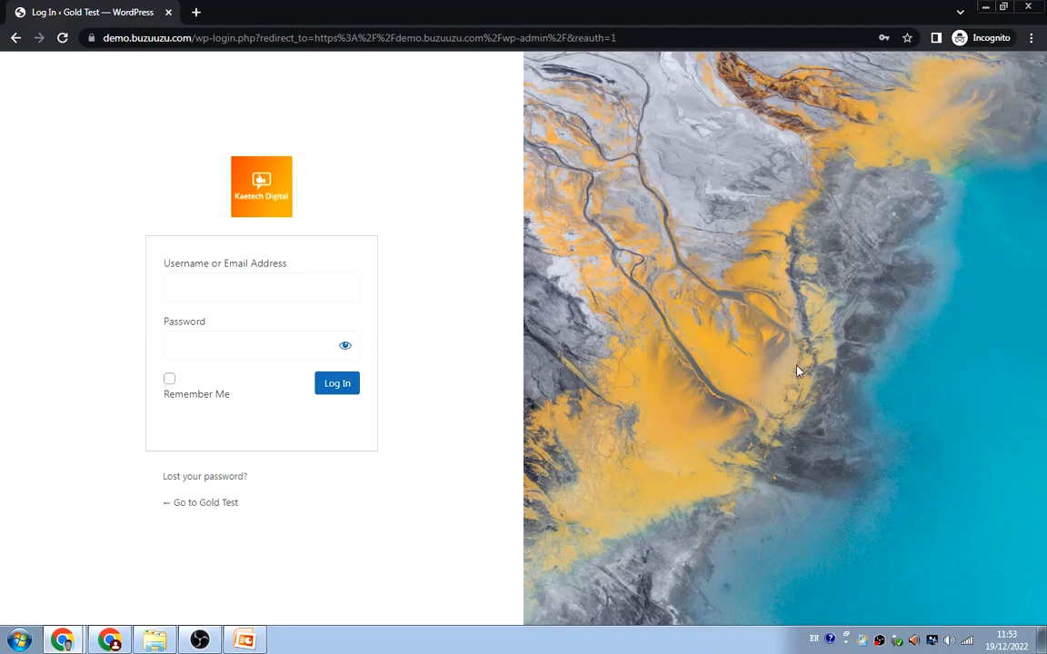
# Step: Return to the login customizer and open the media library for the custom background image in Background options
pyautogui.click(62, 646)
pyautogui.scroll(5, 106, 210)
pyautogui.click(18, 106)
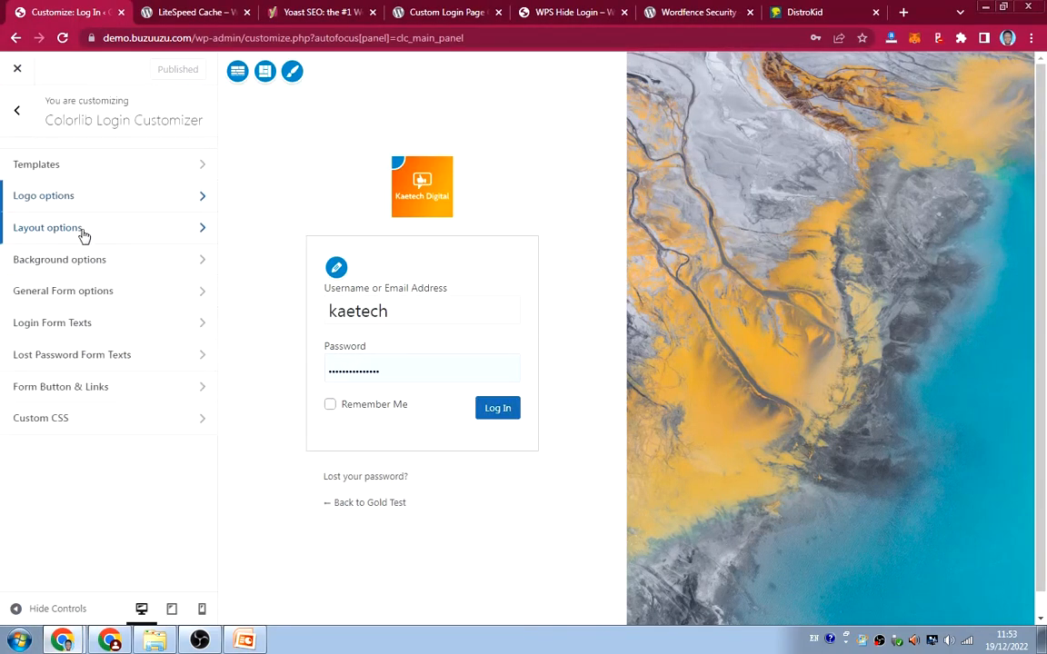
pyautogui.click(101, 261)
pyautogui.click(66, 364)
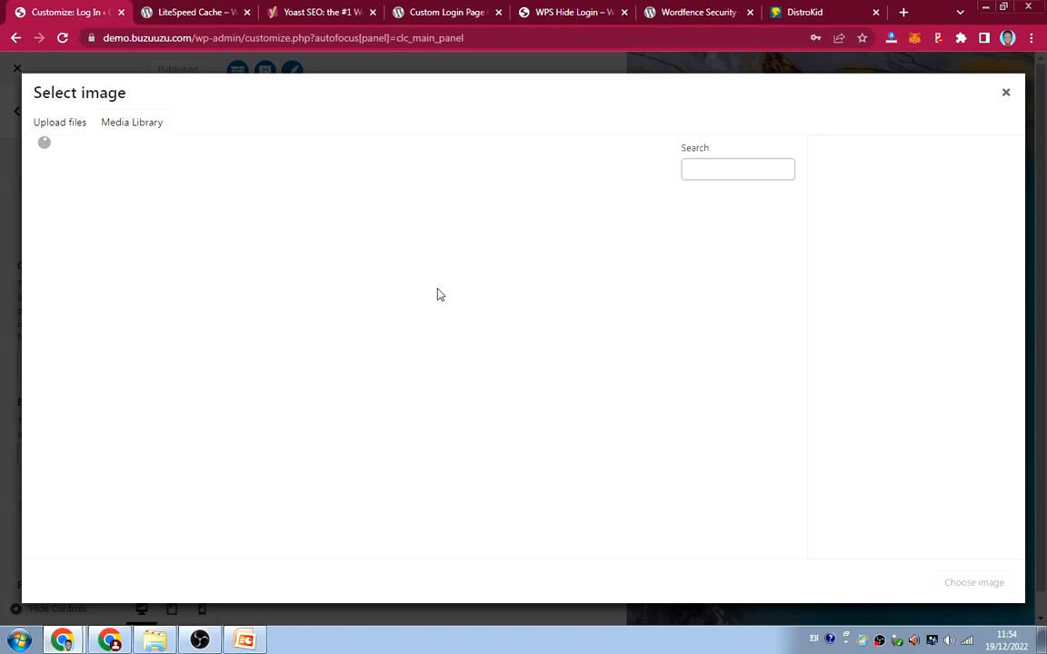
# Step: Try the portrait of the smiling curly-haired woman as the login page's custom background image
pyautogui.click(550, 375)
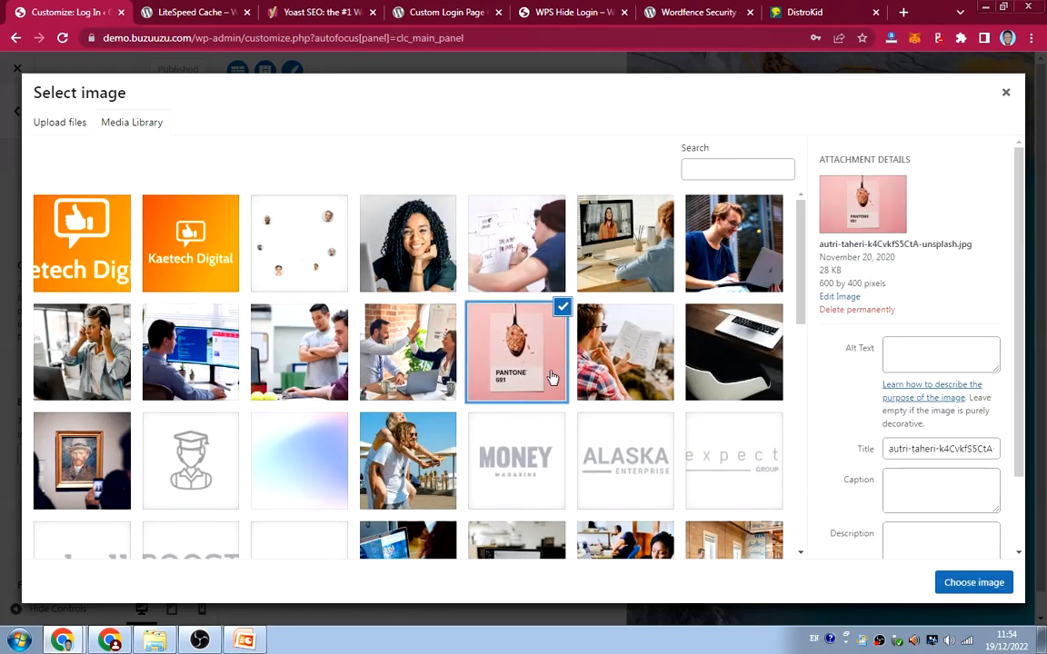
pyautogui.click(731, 245)
pyautogui.click(393, 260)
pyautogui.click(80, 357)
pyautogui.click(372, 229)
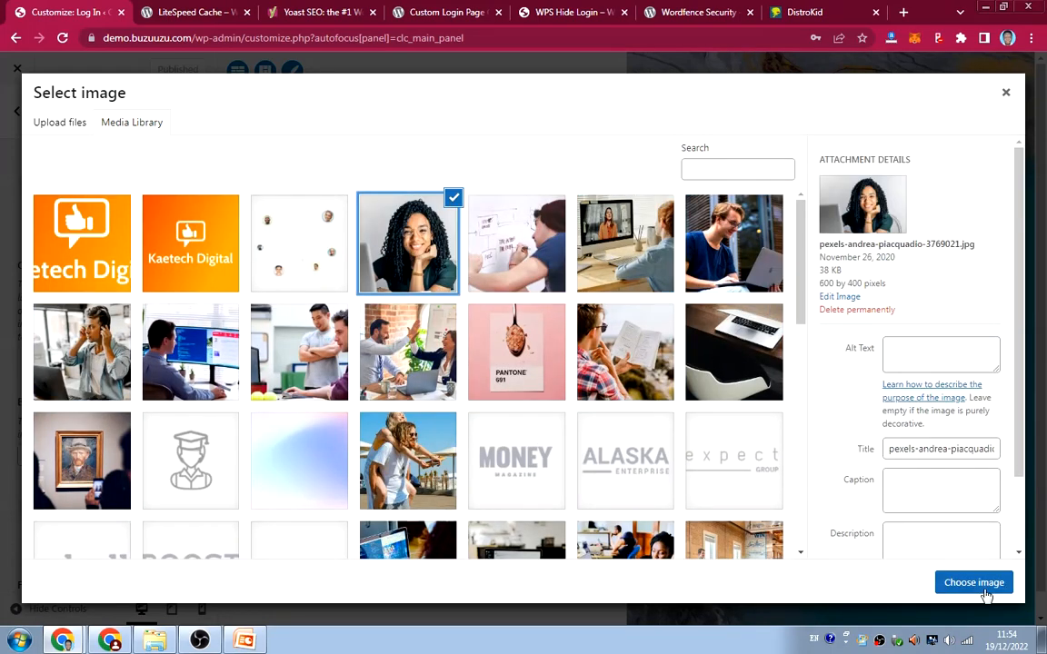
pyautogui.click(973, 582)
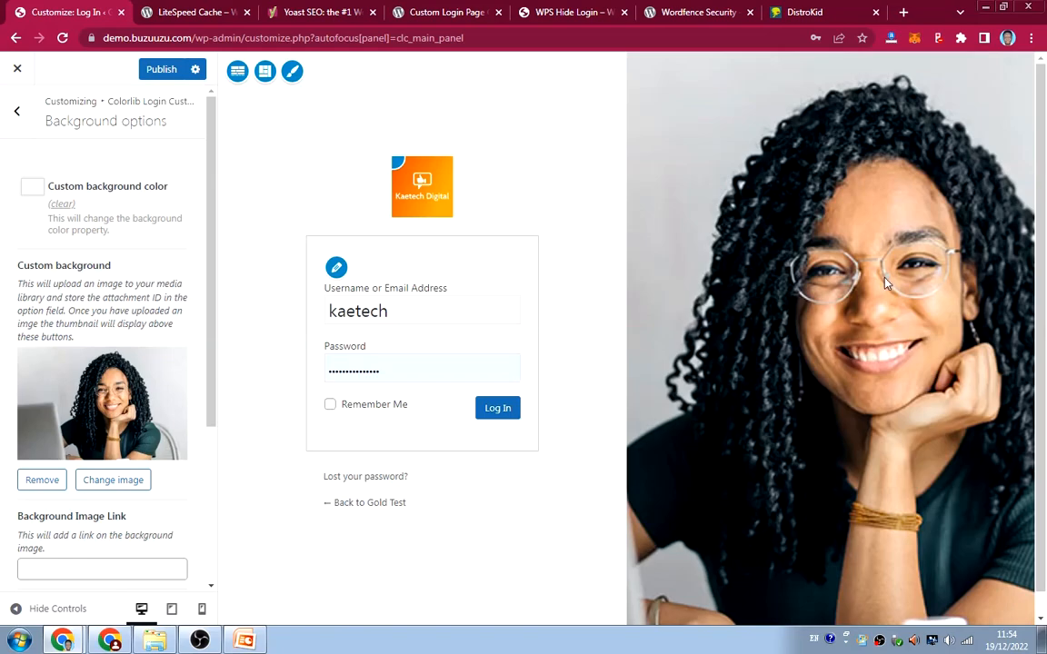
# Step: Change the custom background image to the pink PANTONE 691 picture and publish the change
pyautogui.click(114, 480)
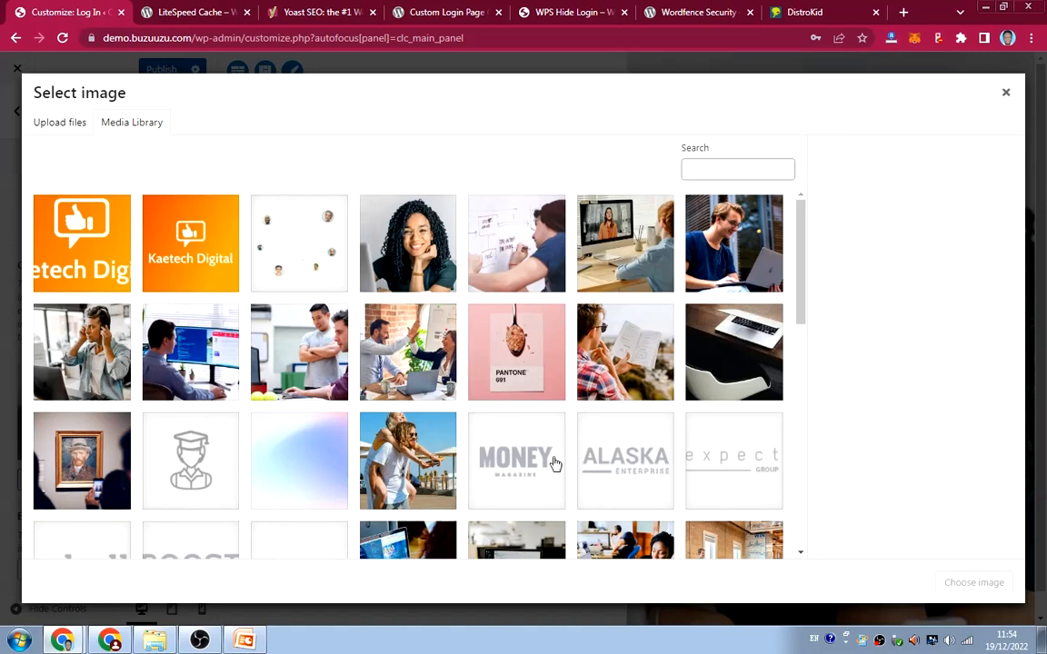
pyautogui.click(539, 359)
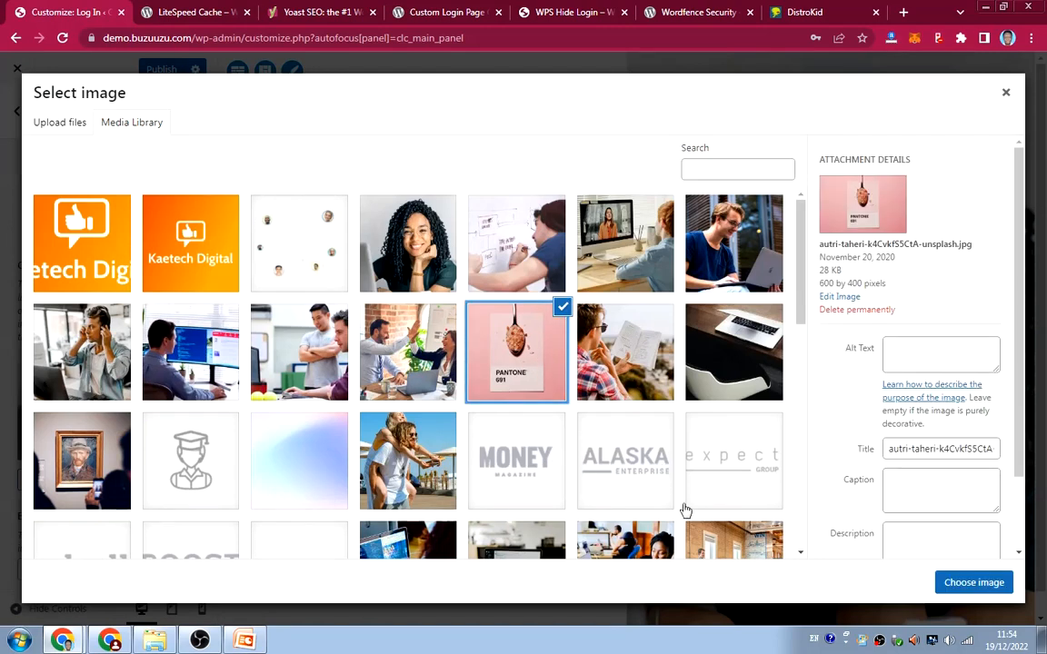
pyautogui.click(980, 586)
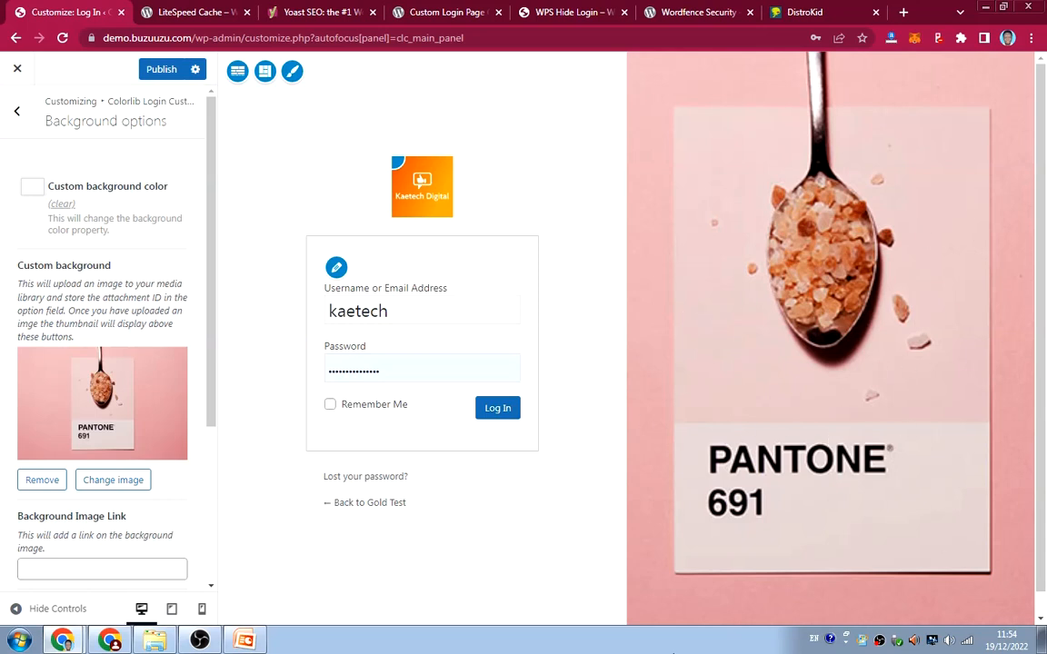
pyautogui.click(164, 70)
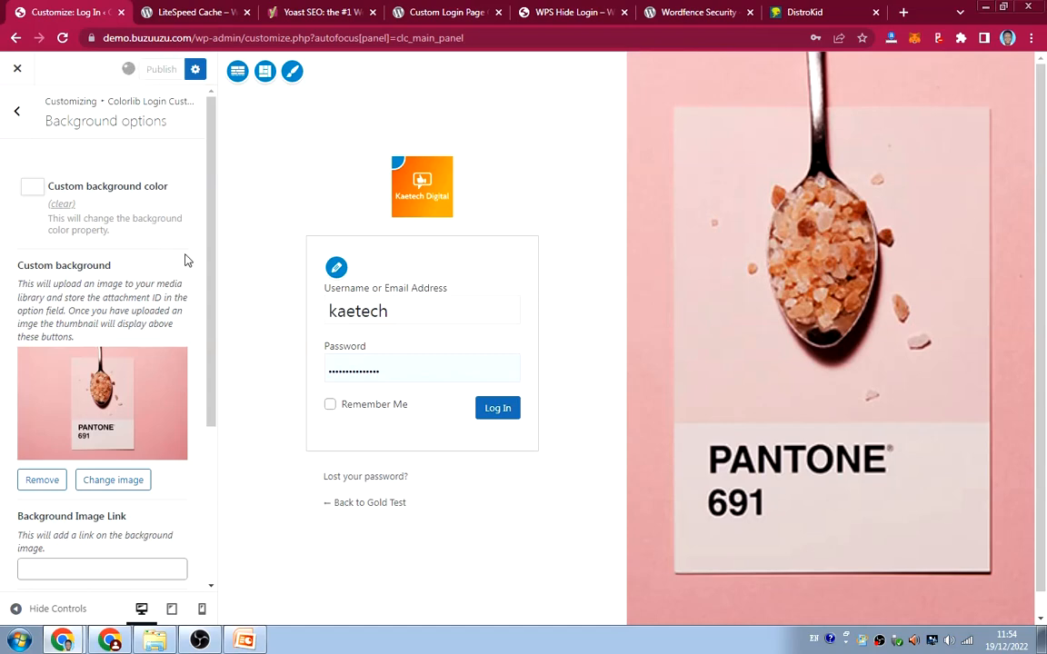
# Step: Set the custom background color to a salmon red and publish the change
pyautogui.scroll(-2, 185, 262)
pyautogui.scroll(3, 190, 268)
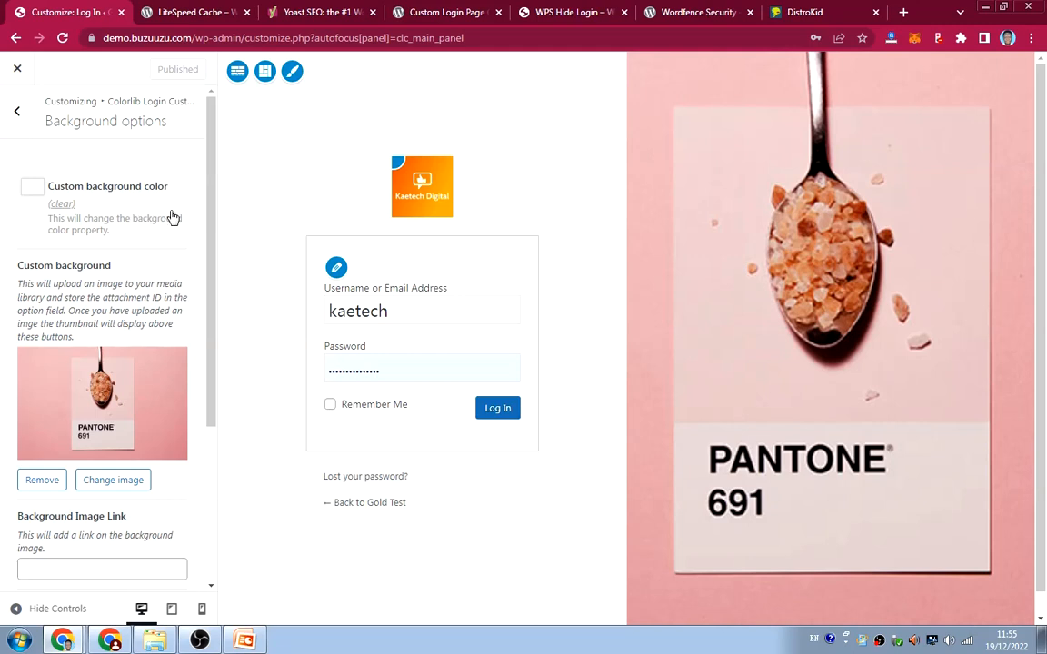
pyautogui.click(30, 186)
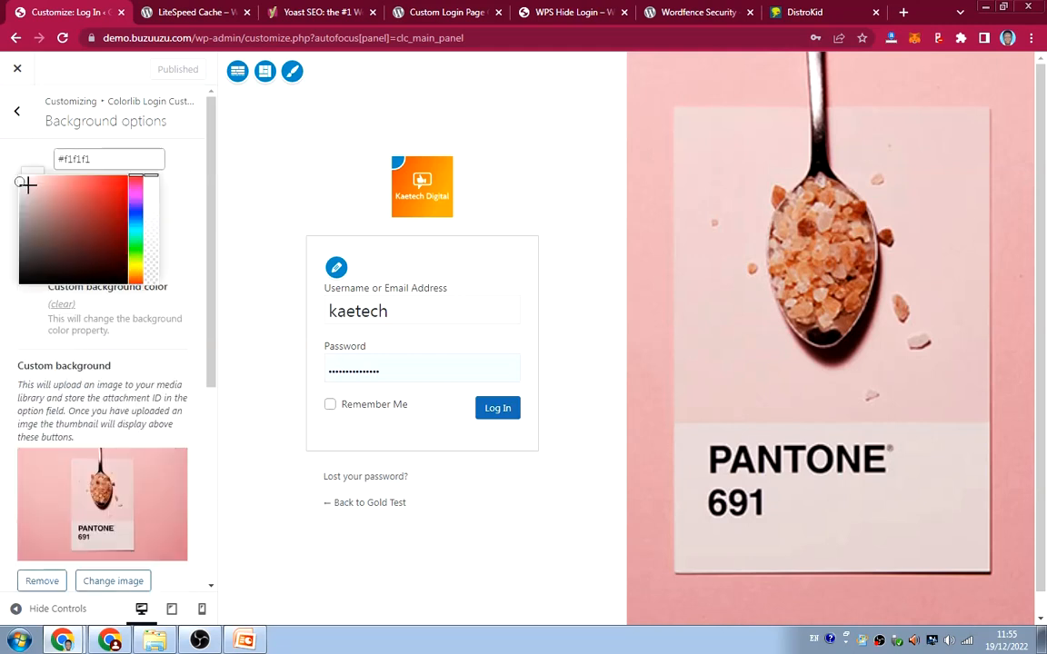
pyautogui.click(75, 204)
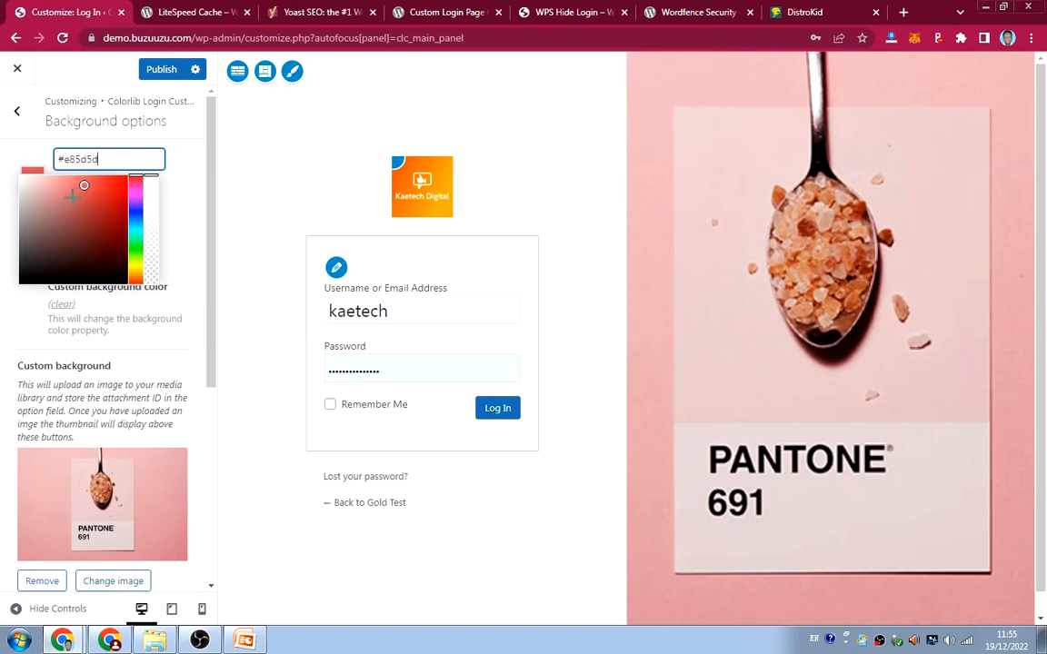
pyautogui.click(73, 197)
pyautogui.click(162, 69)
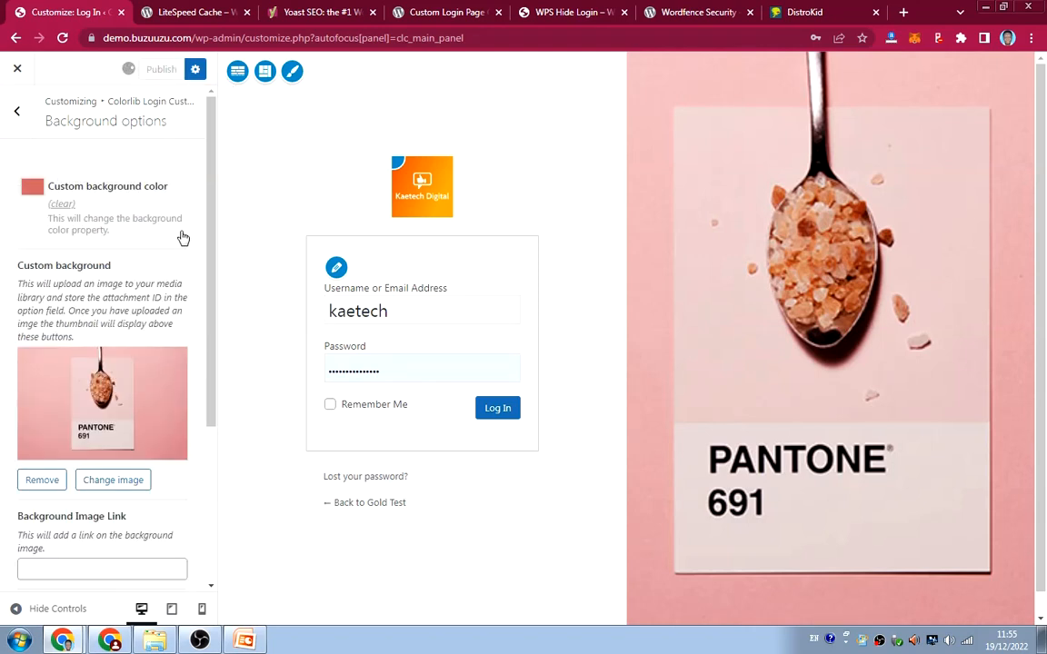
# Step: Set the form column background color to light salmon pink #e09f9f and publish the change
pyautogui.scroll(-3, 123, 279)
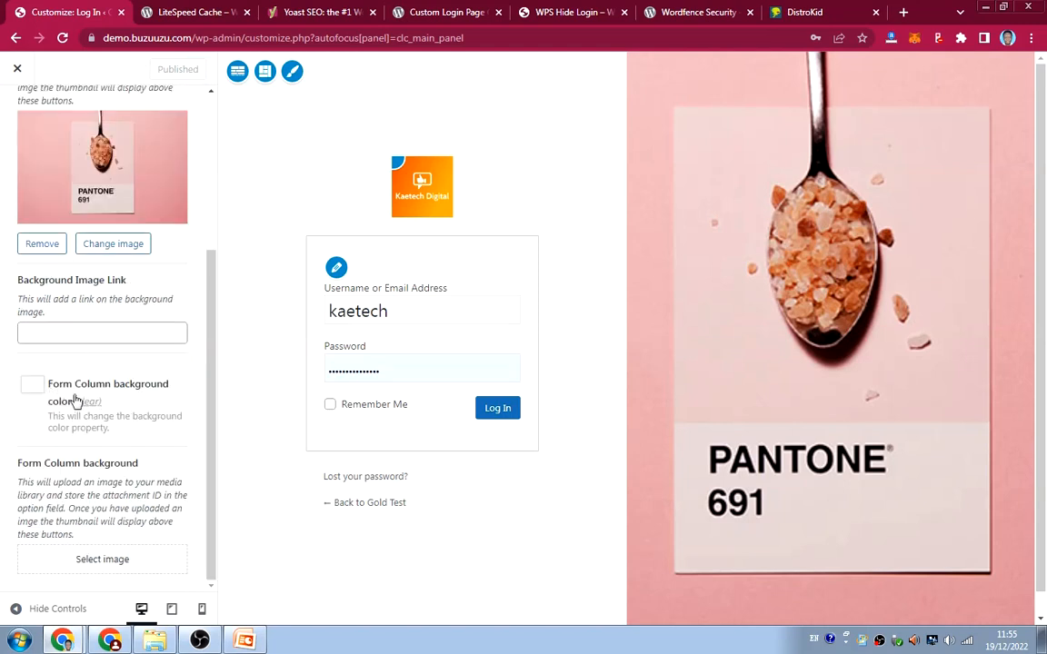
pyautogui.click(30, 387)
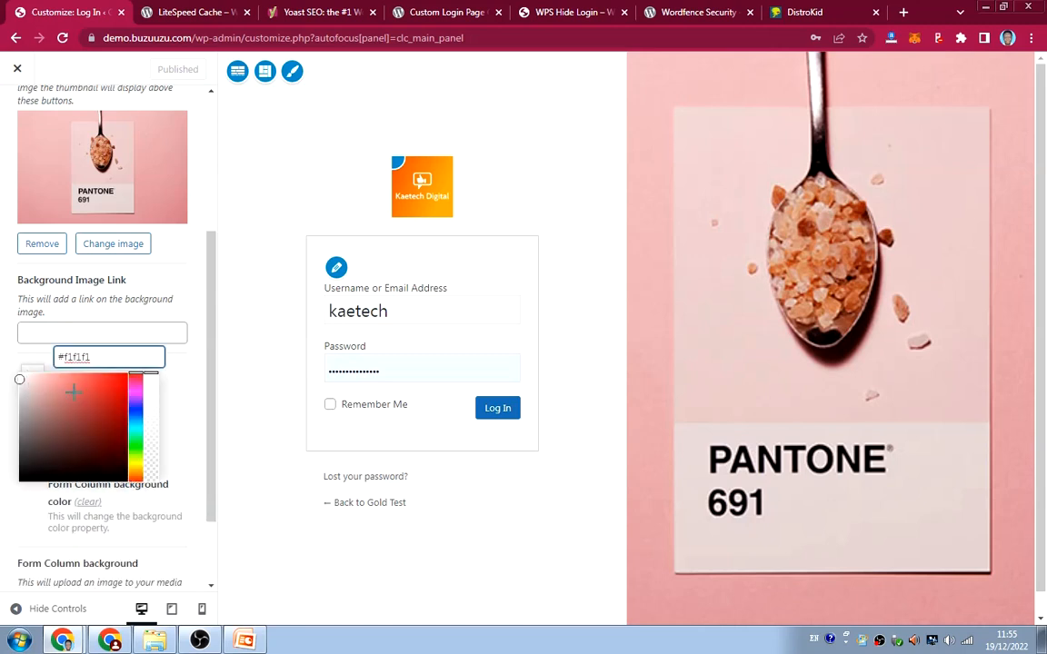
pyautogui.click(75, 392)
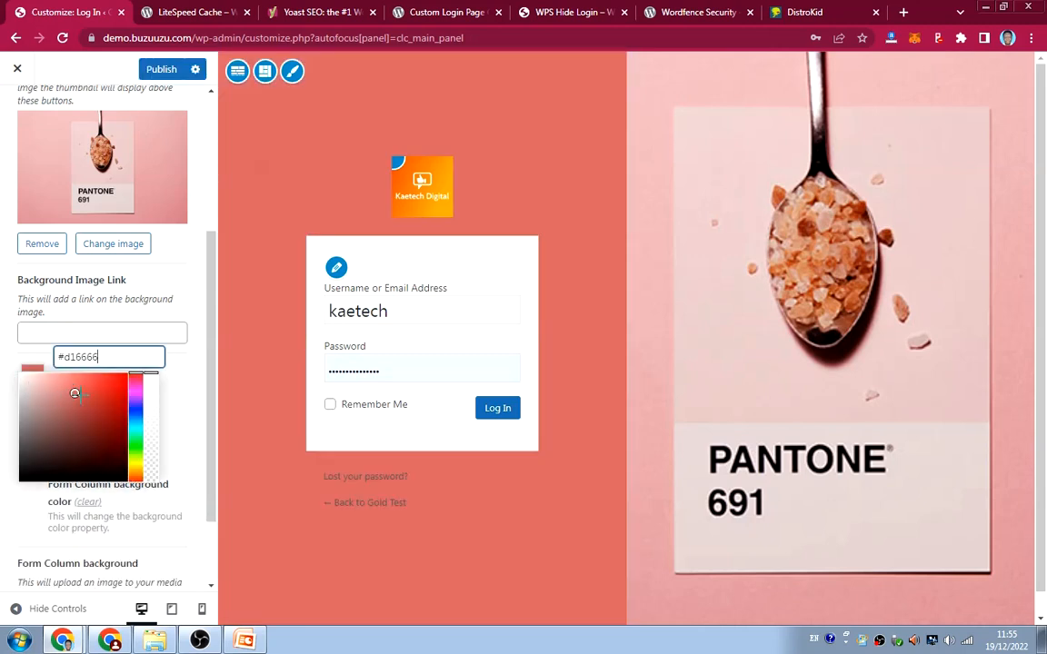
pyautogui.click(72, 401)
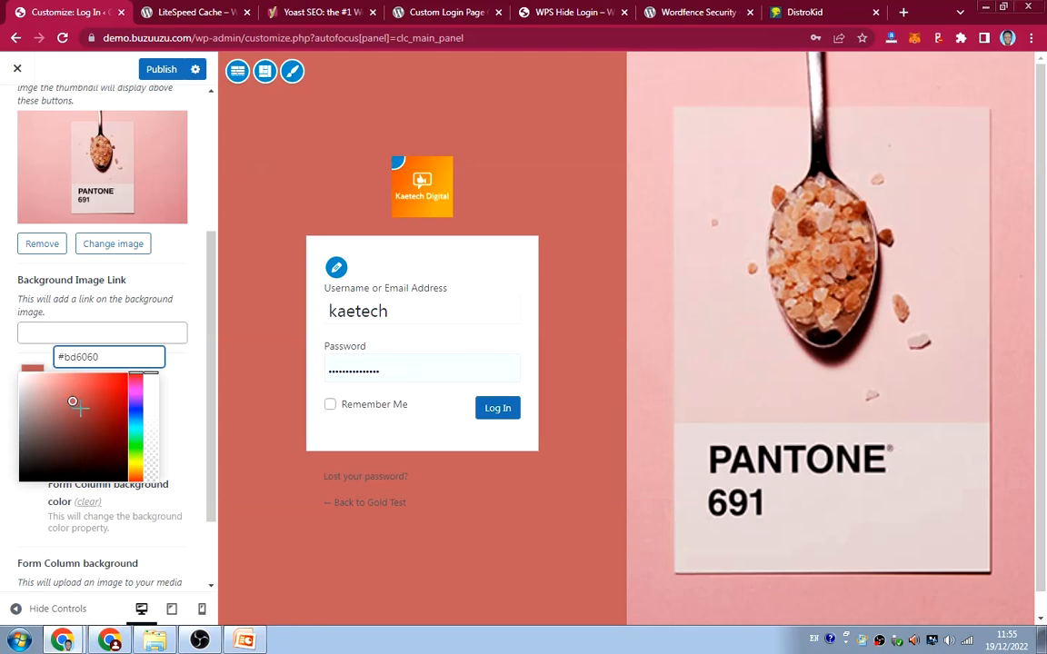
pyautogui.click(54, 393)
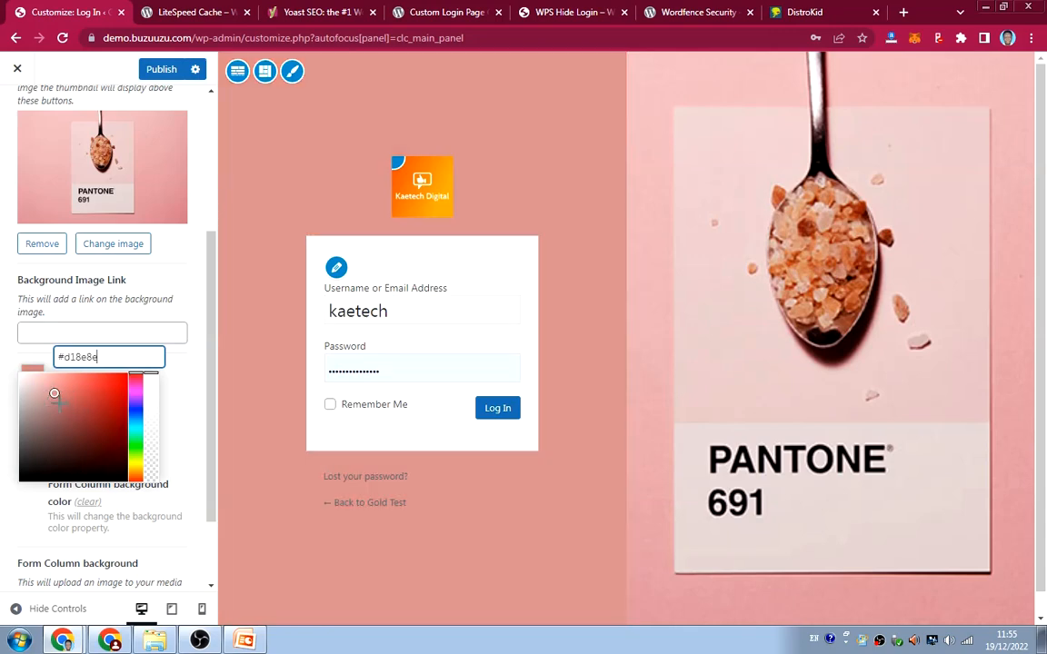
pyautogui.click(51, 386)
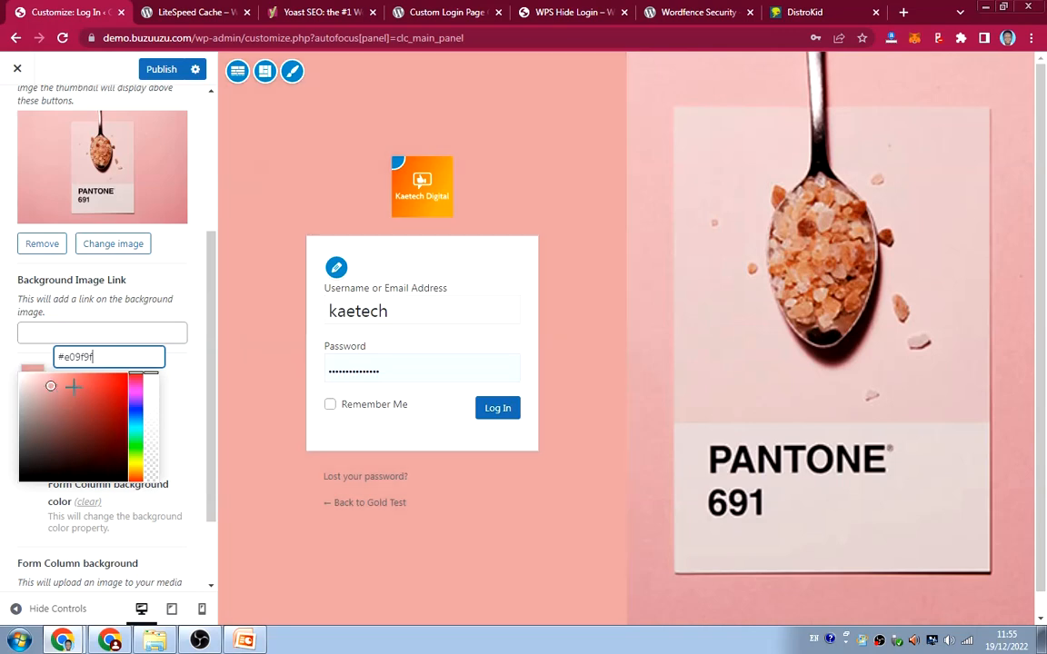
pyautogui.click(19, 292)
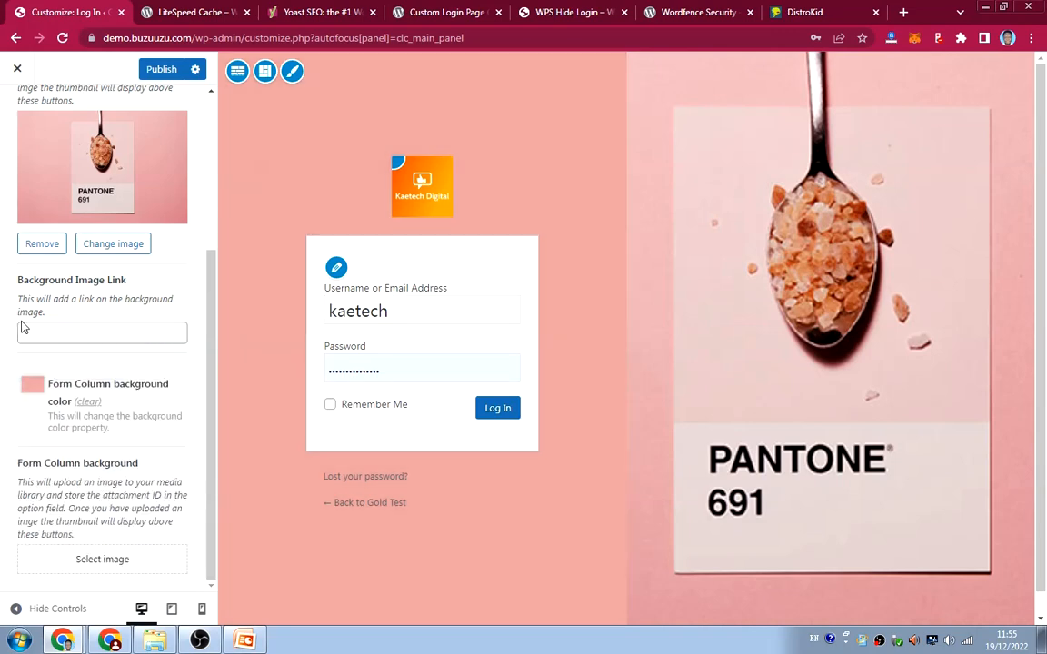
pyautogui.click(164, 73)
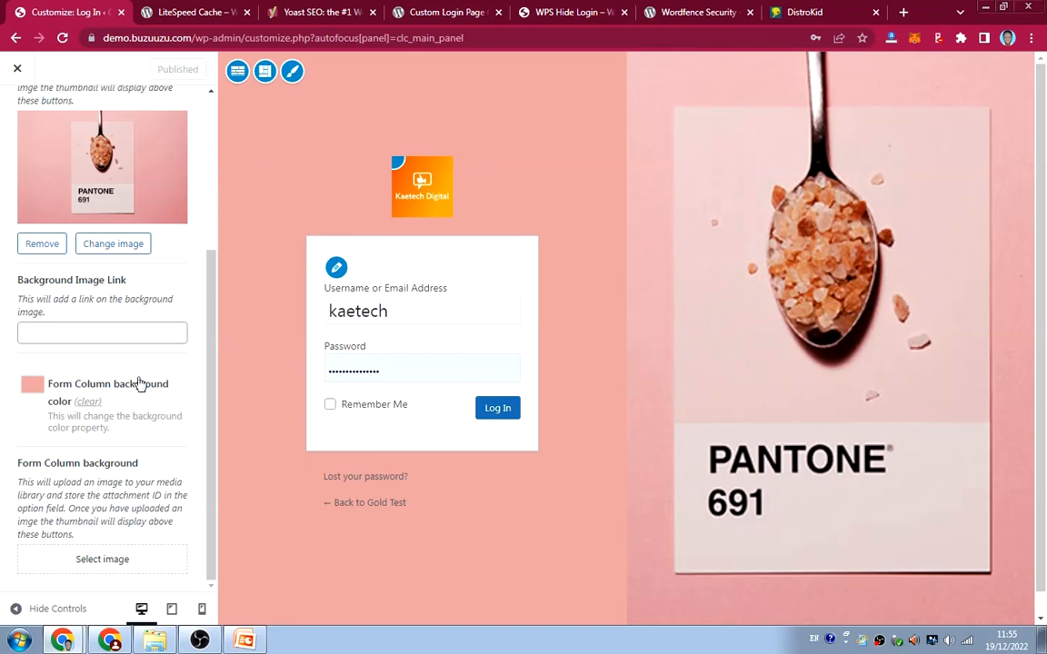
# Step: In the Form Button & Links options, set the login button's background color to pinkish red #db1f5a
pyautogui.scroll(3, 145, 377)
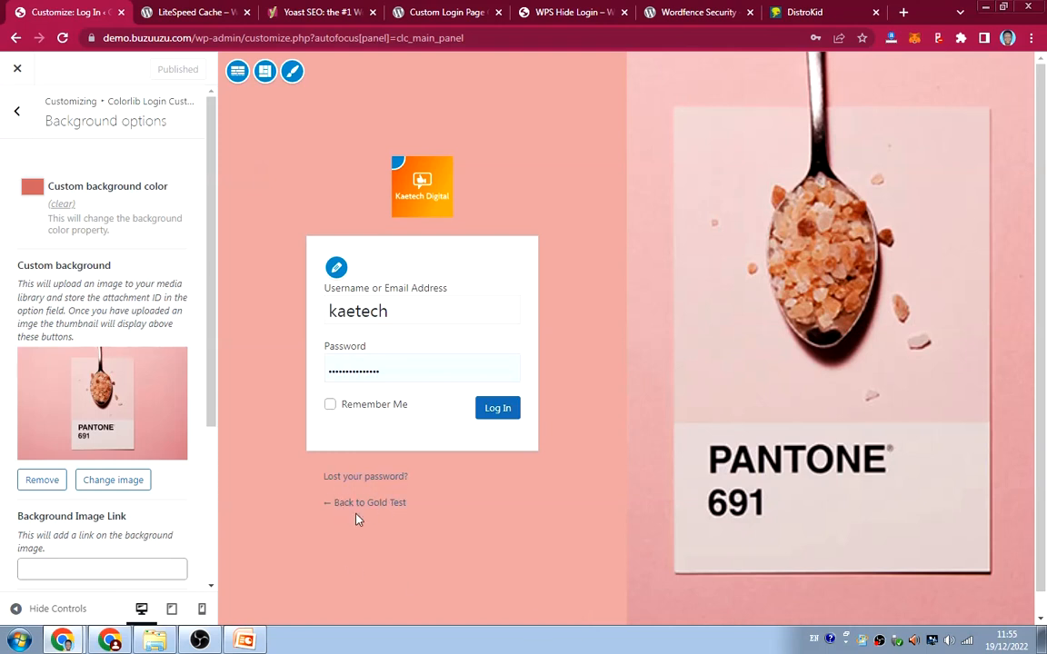
pyautogui.click(17, 110)
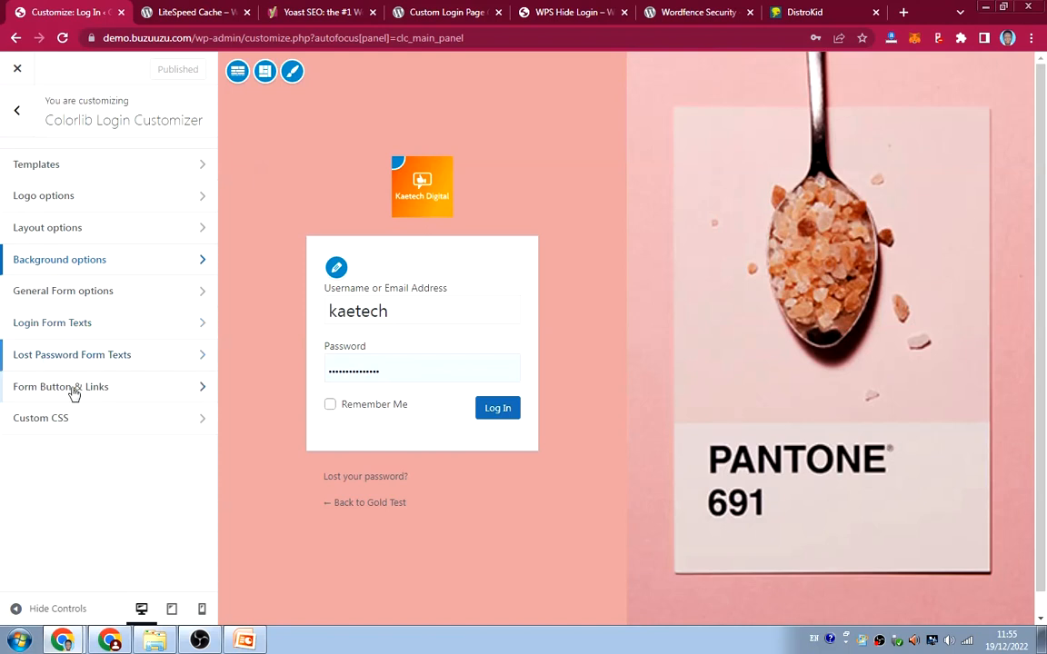
pyautogui.click(126, 393)
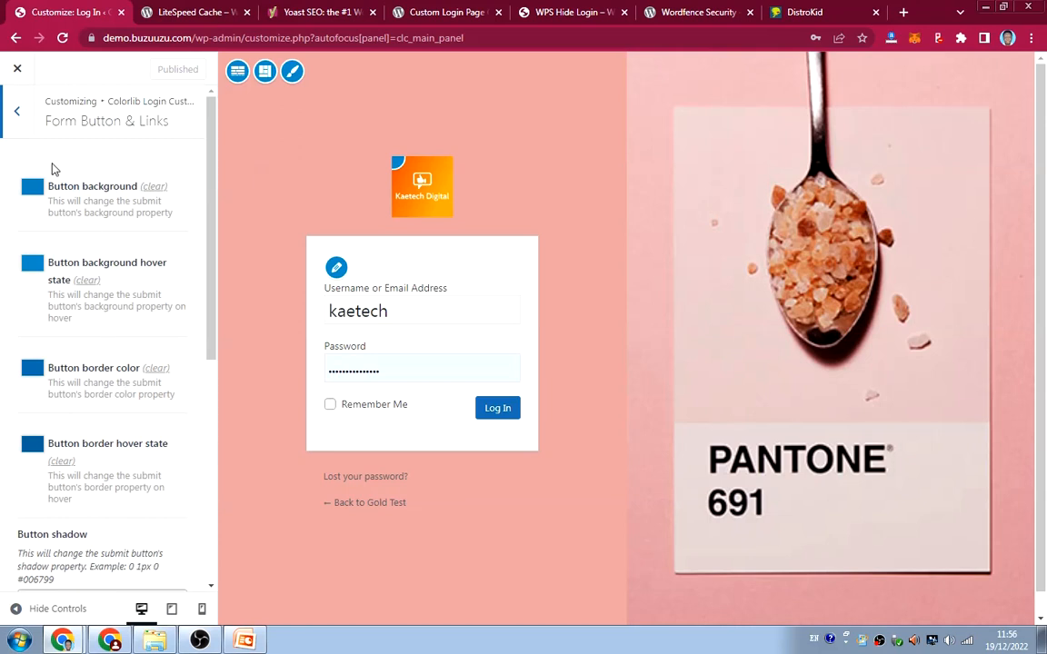
pyautogui.click(30, 188)
pyautogui.moveTo(30, 188); pyautogui.dragTo(8, 171)
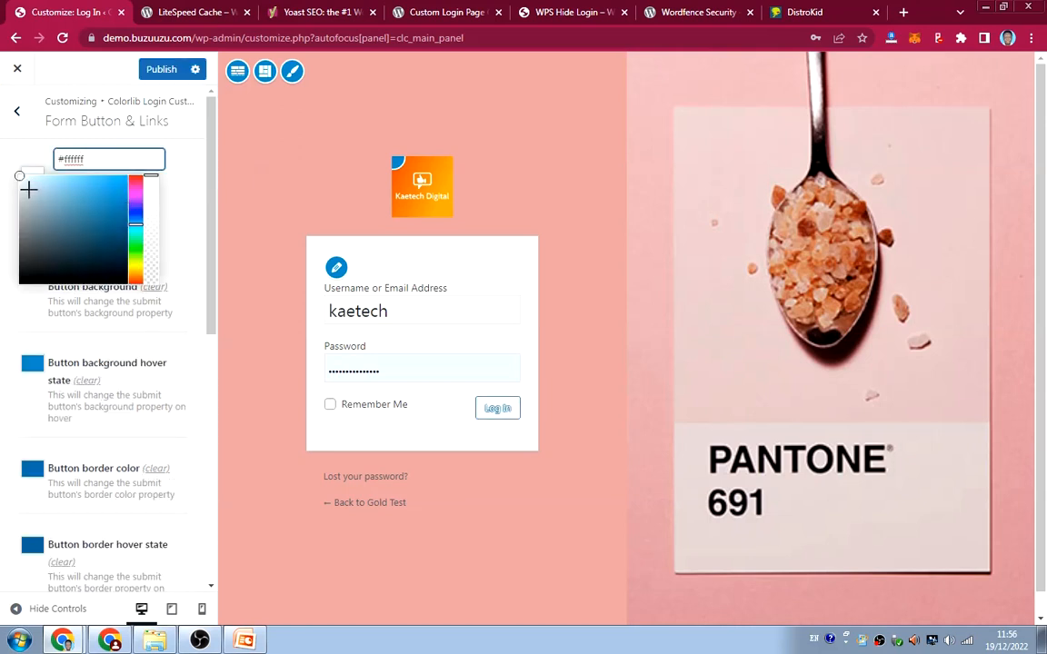
pyautogui.moveTo(141, 207); pyautogui.dragTo(133, 187)
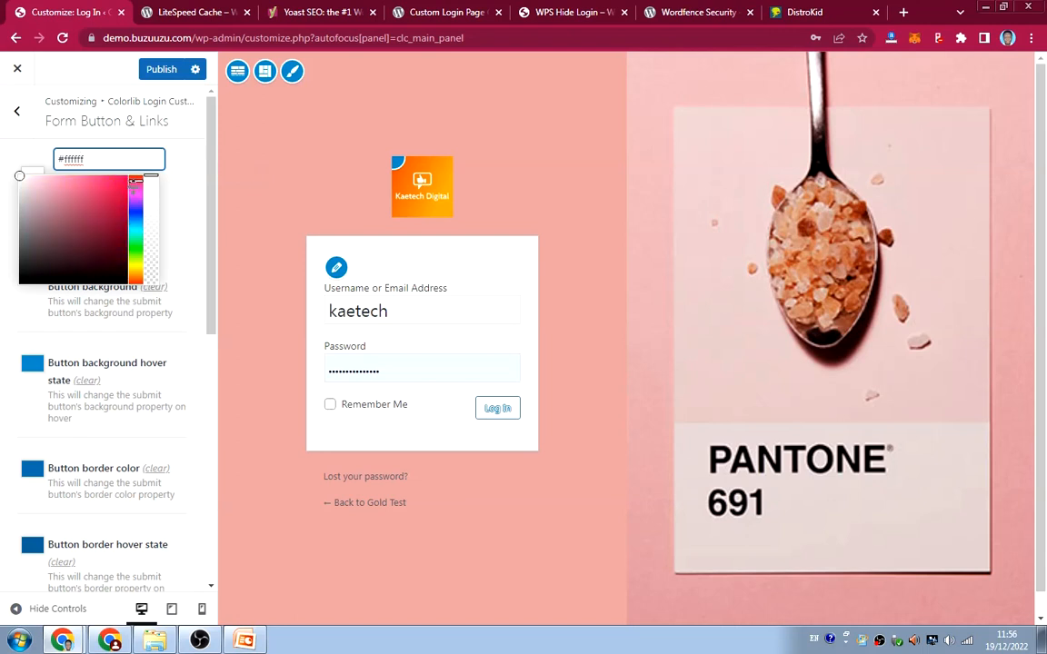
pyautogui.click(66, 194)
pyautogui.click(110, 184)
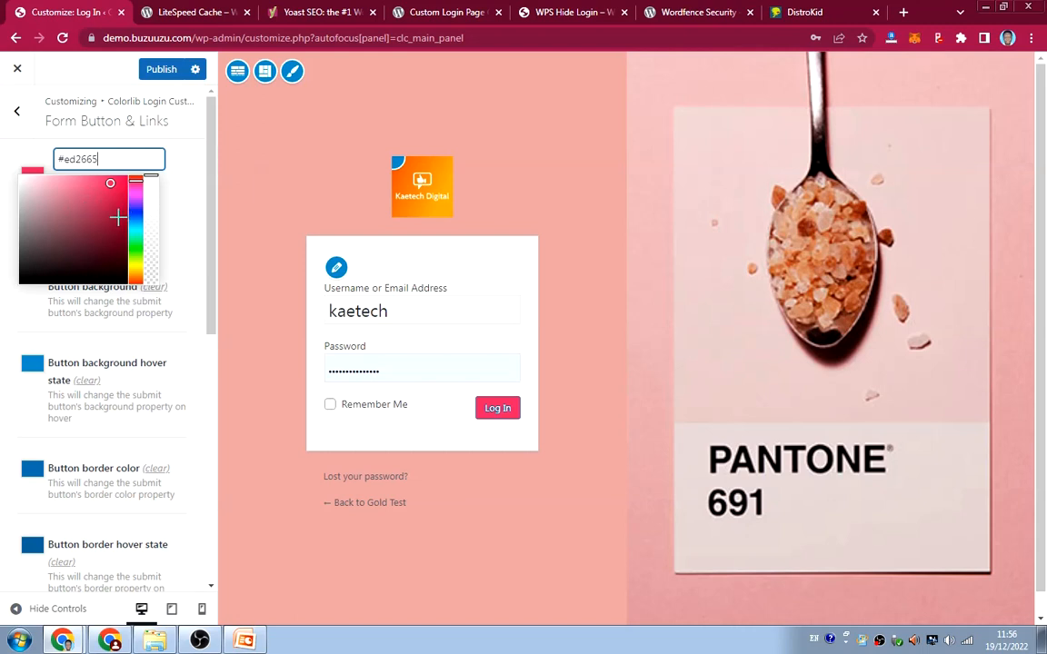
pyautogui.click(113, 191)
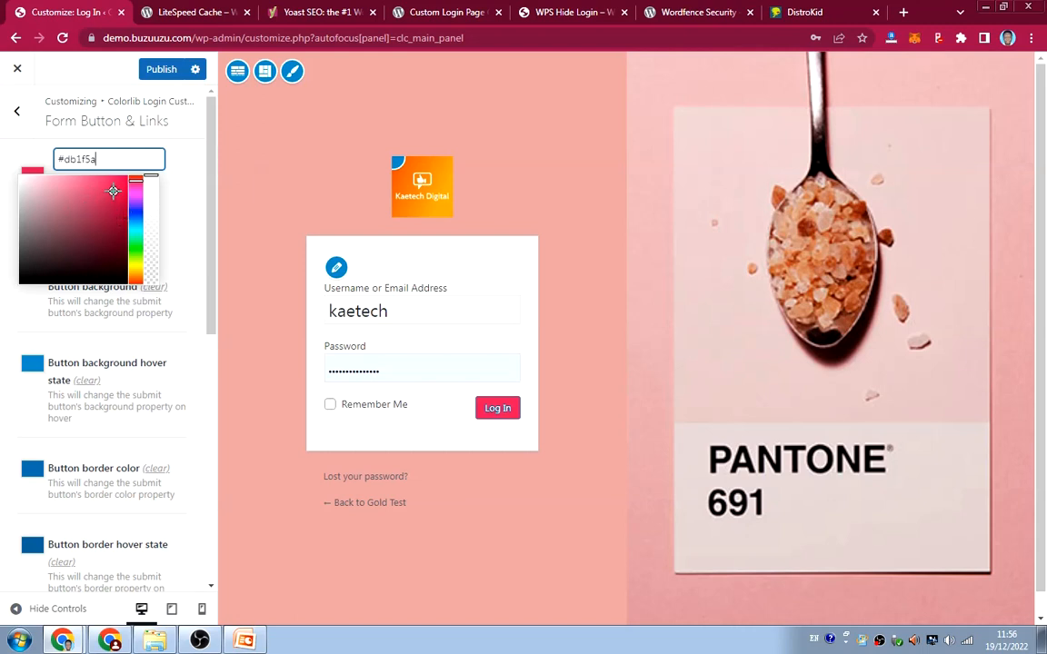
pyautogui.click(4, 167)
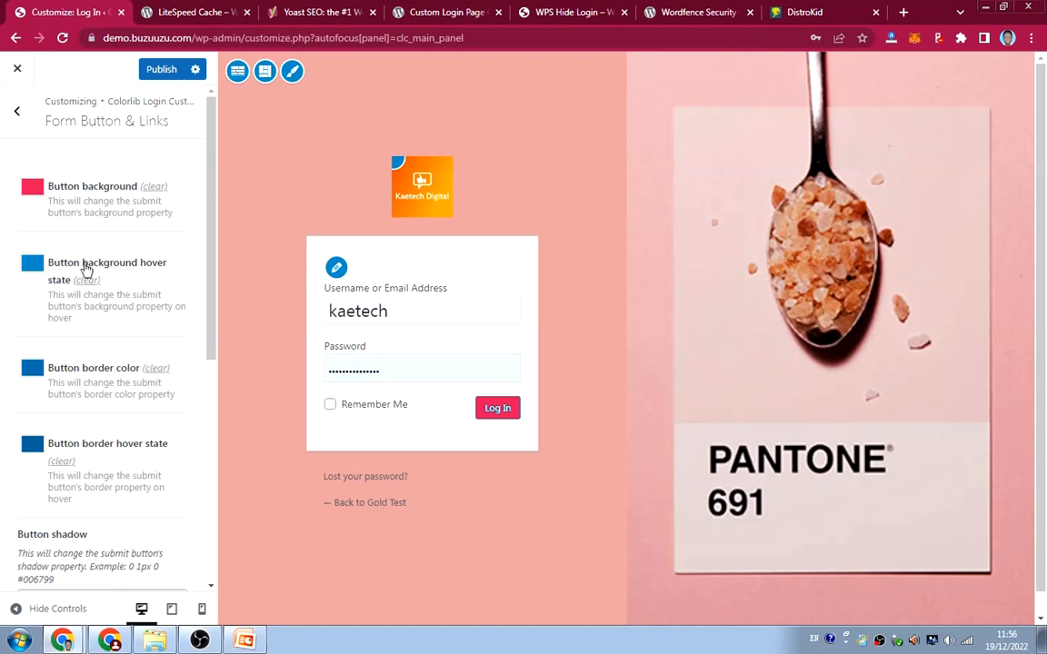
# Step: Clear the button shadow and button text shadow values of the login button
pyautogui.scroll(-5, 112, 333)
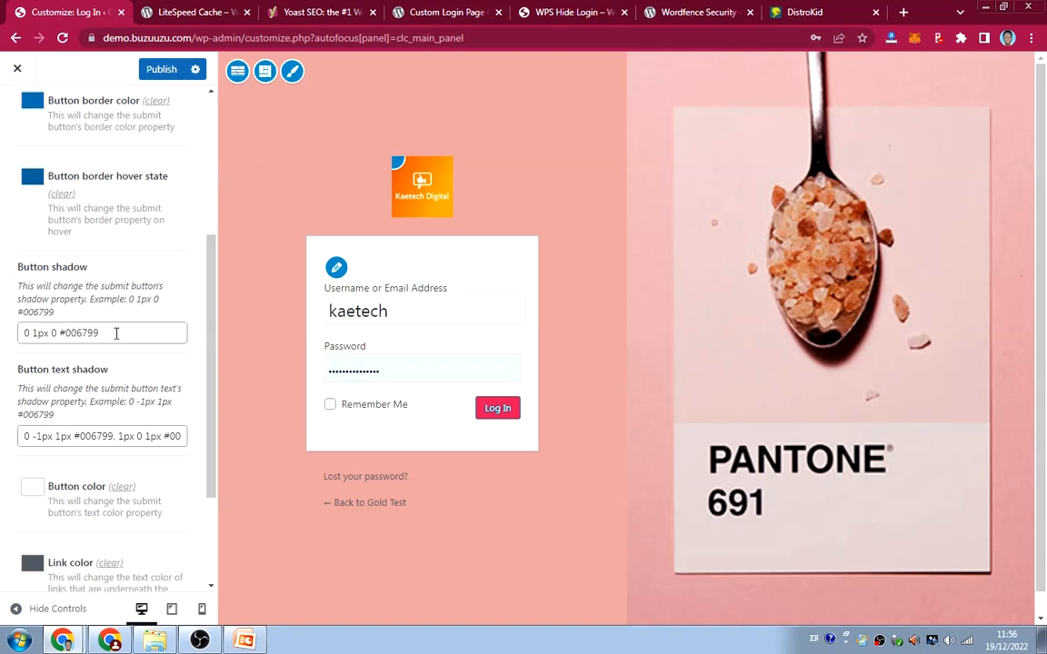
pyautogui.scroll(3, 102, 277)
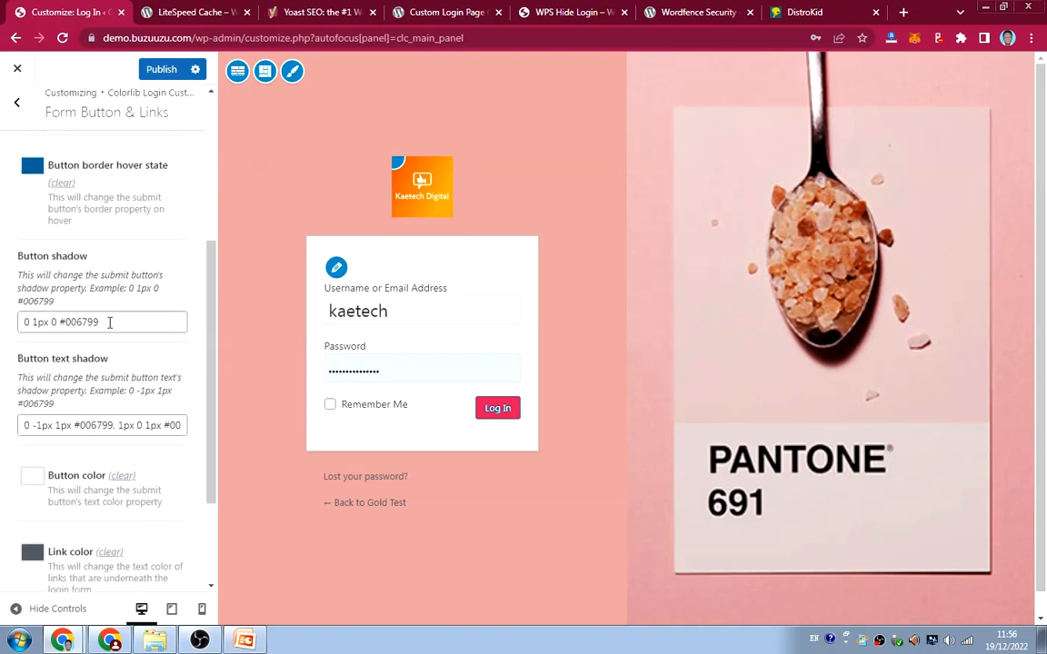
pyautogui.moveTo(102, 322); pyautogui.dragTo(3, 303)
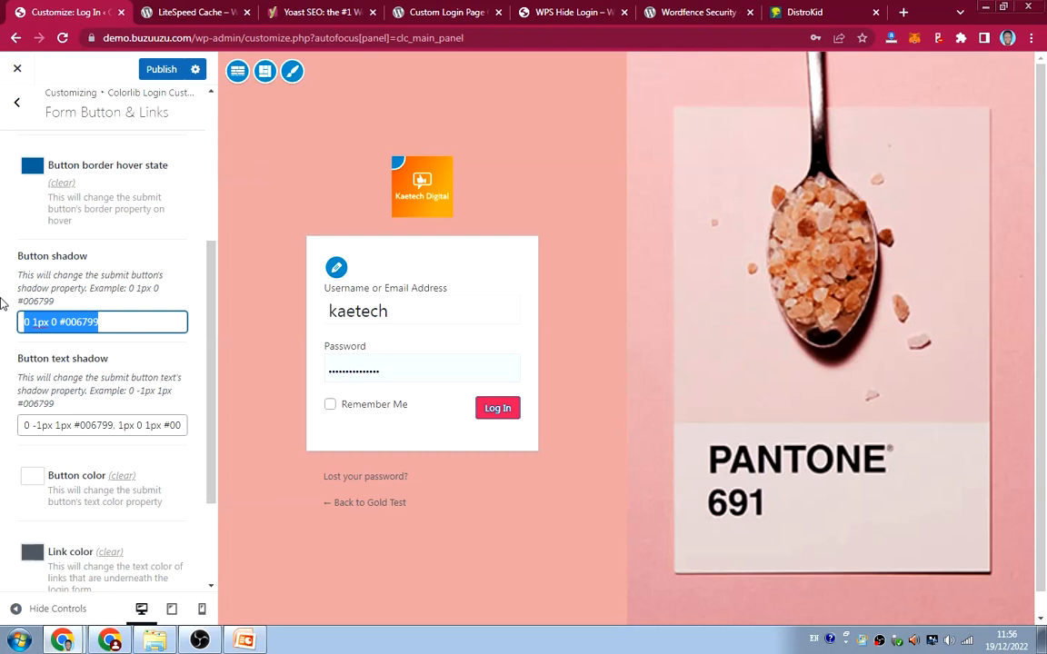
pyautogui.press('BackSpace')
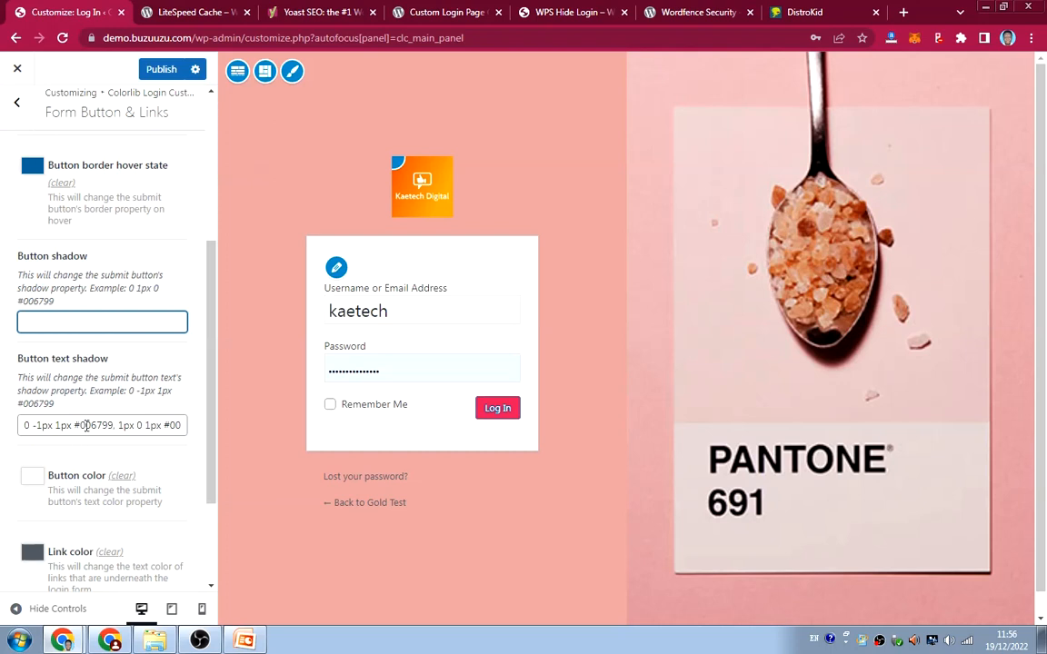
pyautogui.click(86, 426)
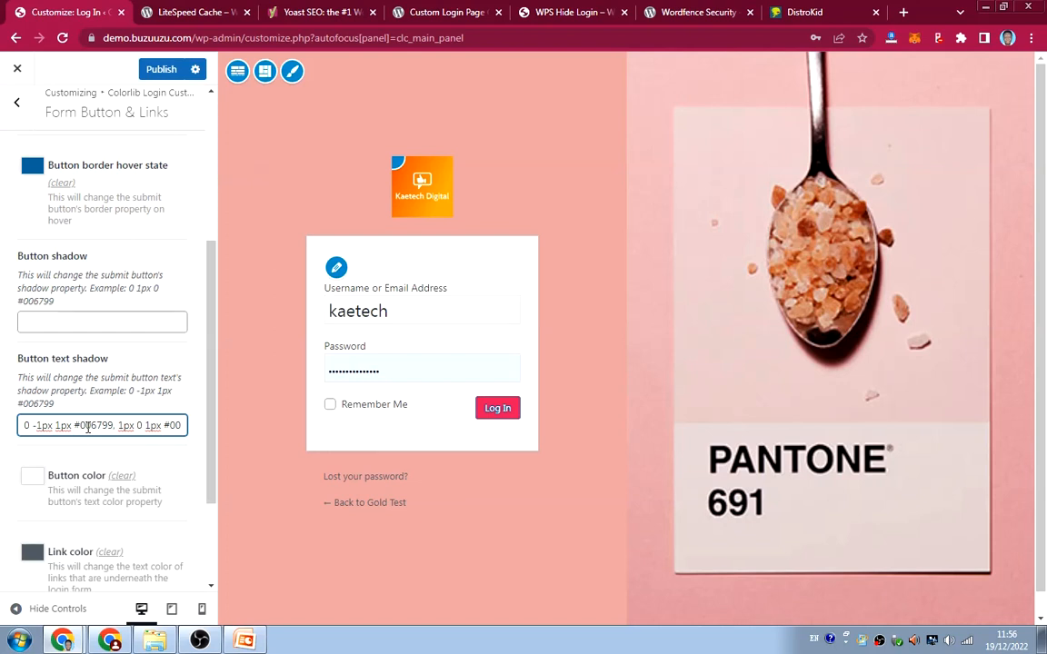
pyautogui.hotkey('ctrl', 'a')
pyautogui.press('BackSpace')
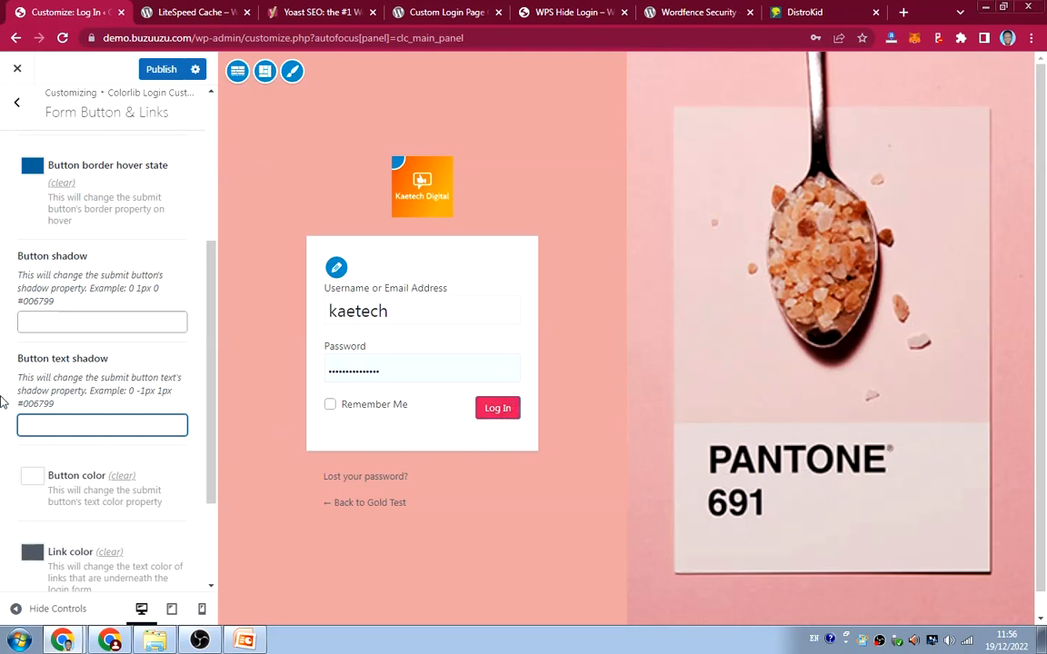
# Step: Set the color of the links underneath the login form to white #ffffff
pyautogui.scroll(3, 109, 387)
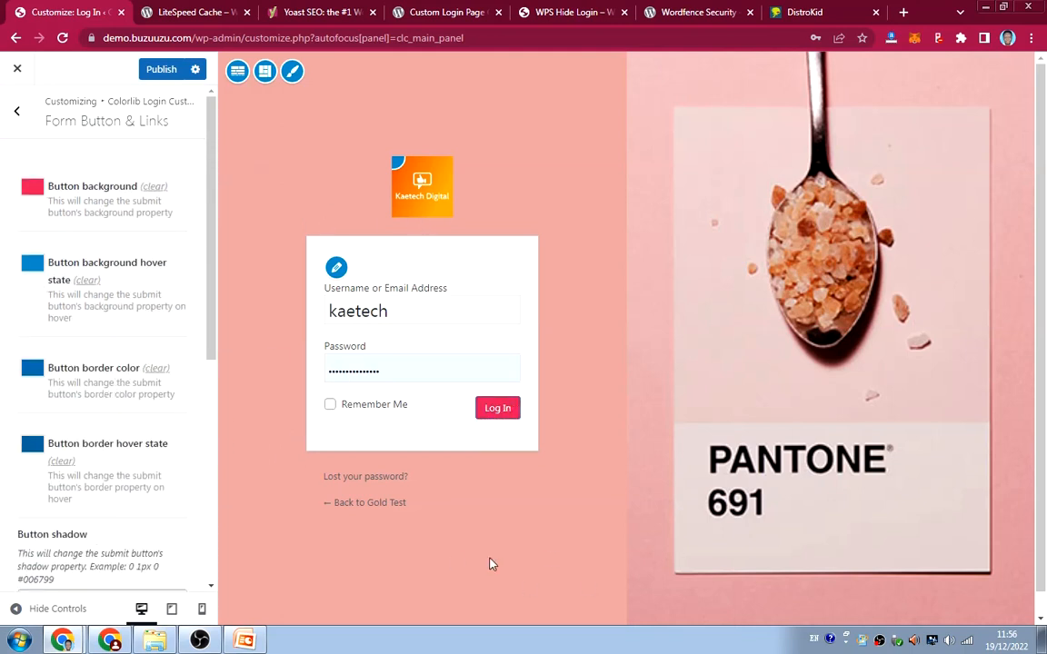
pyautogui.scroll(-5, 82, 368)
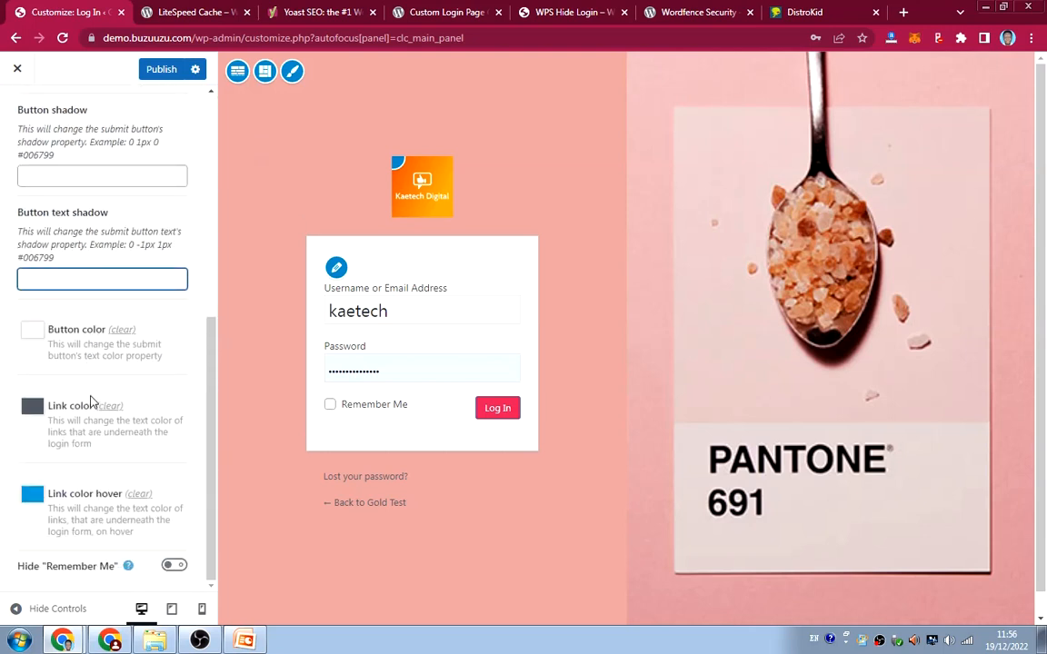
pyautogui.click(31, 407)
pyautogui.click(31, 402)
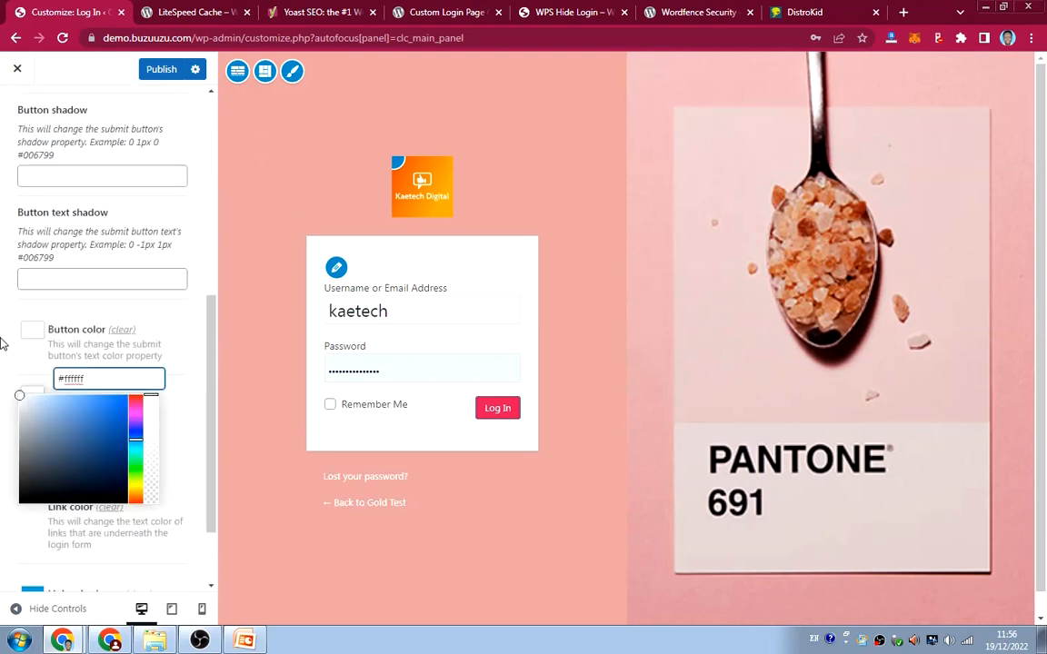
pyautogui.click(4, 341)
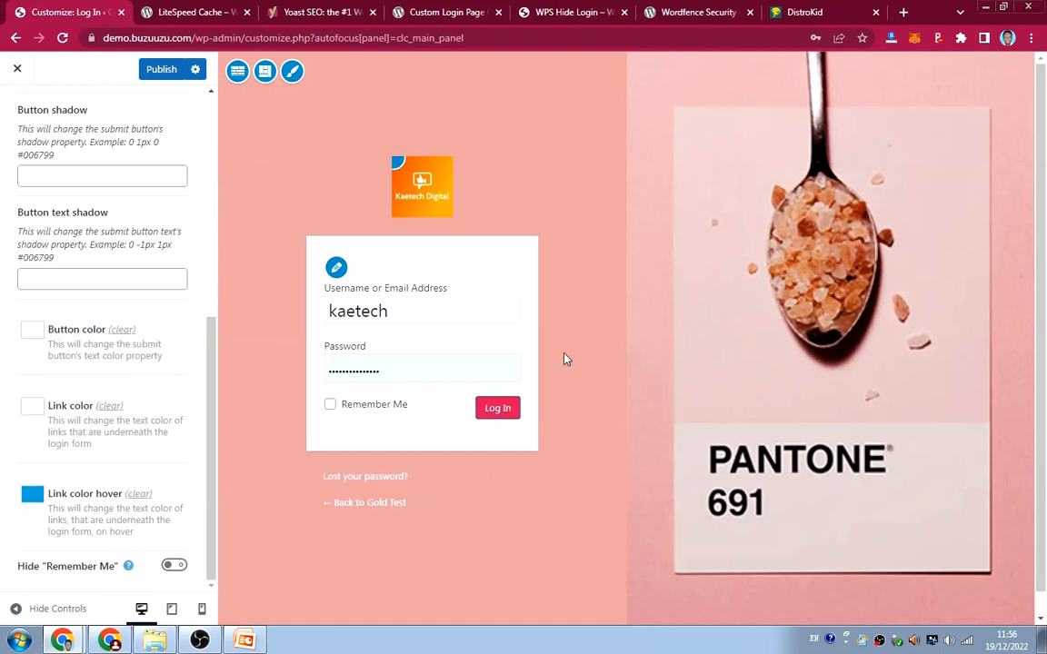
# Step: Publish the button and link changes and reload the login page in the incognito window
pyautogui.click(164, 70)
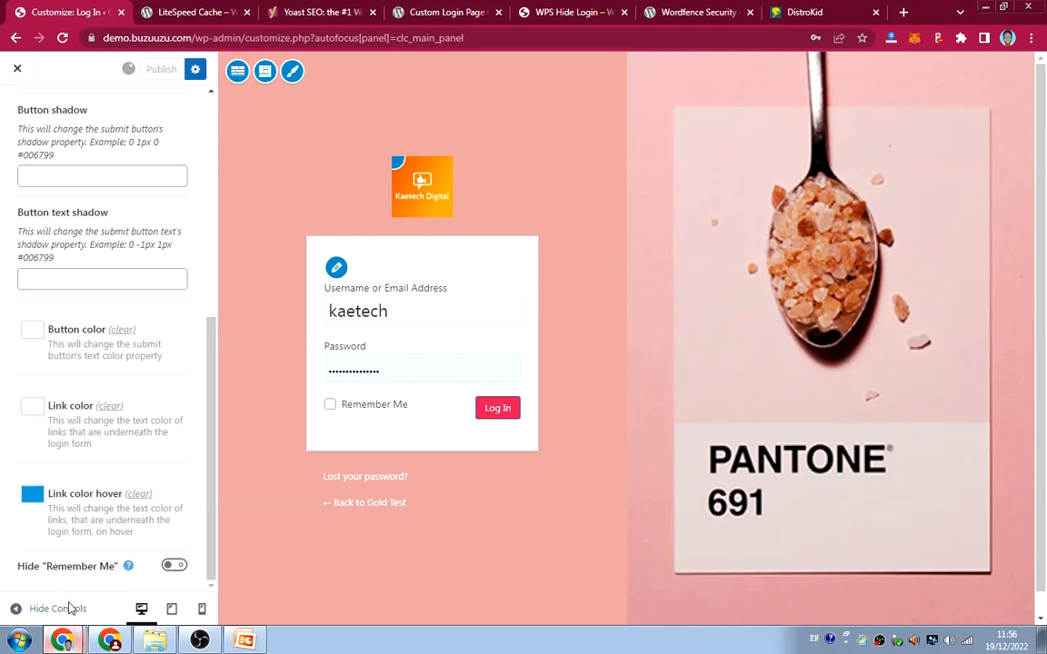
pyautogui.hotkey('alt', 'Tab')
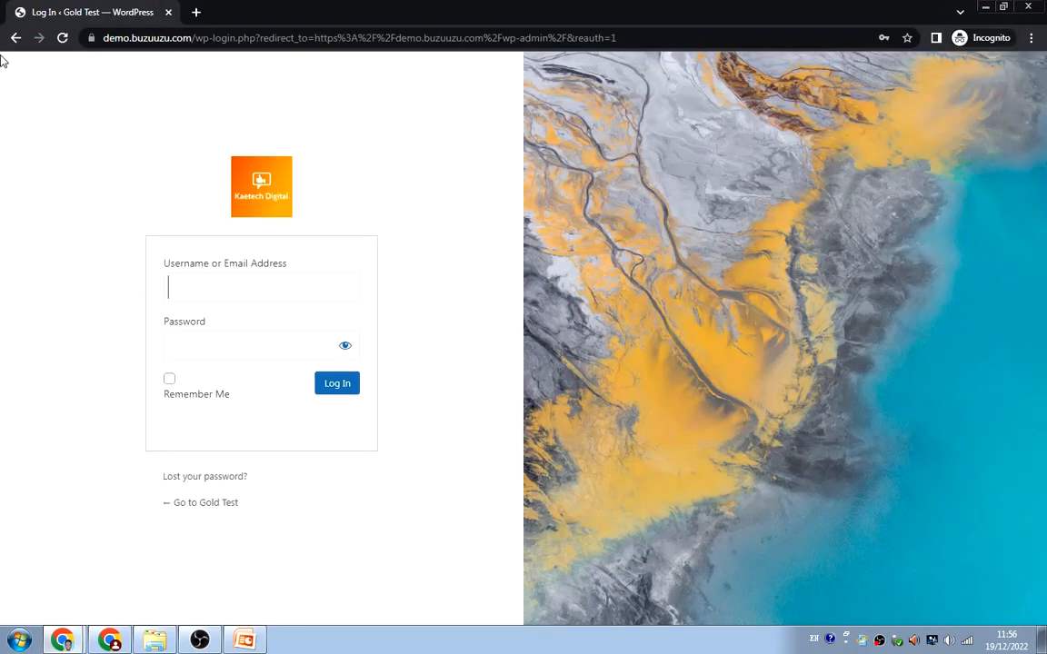
pyautogui.click(60, 40)
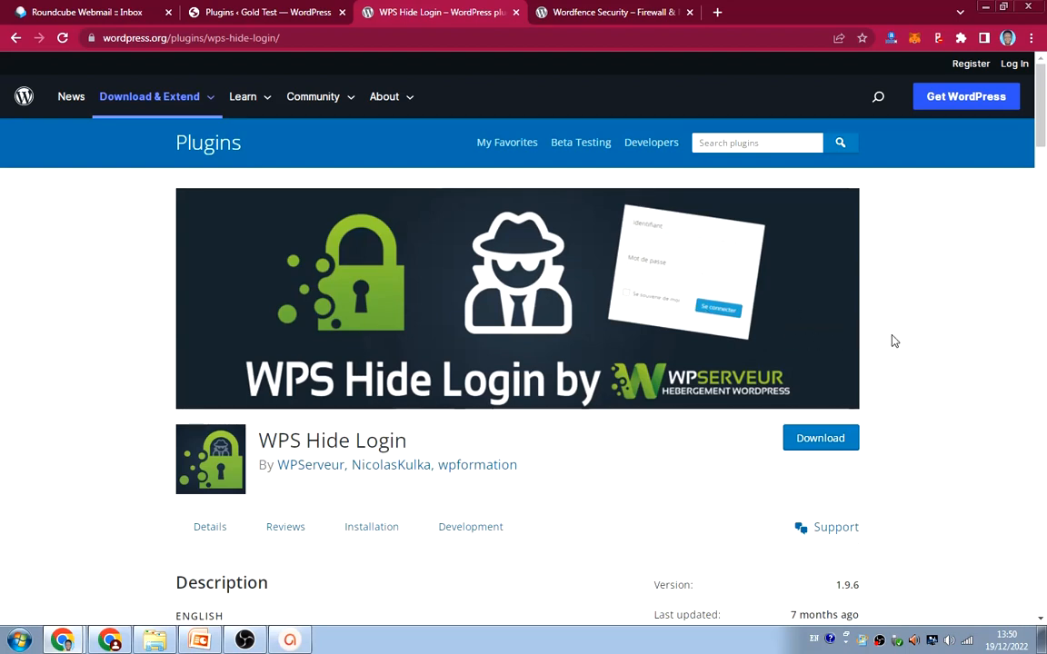
# Step: Read the description of the WPS Hide Login plugin on its WordPress.org page
pyautogui.scroll(-2, 931, 333)
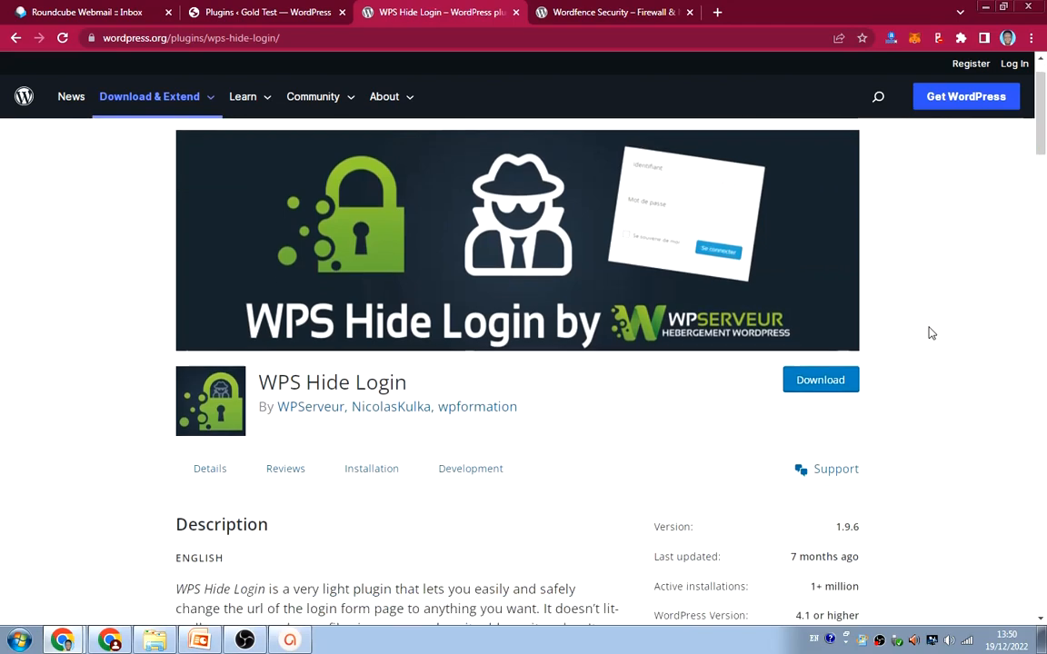
pyautogui.scroll(-2, 931, 332)
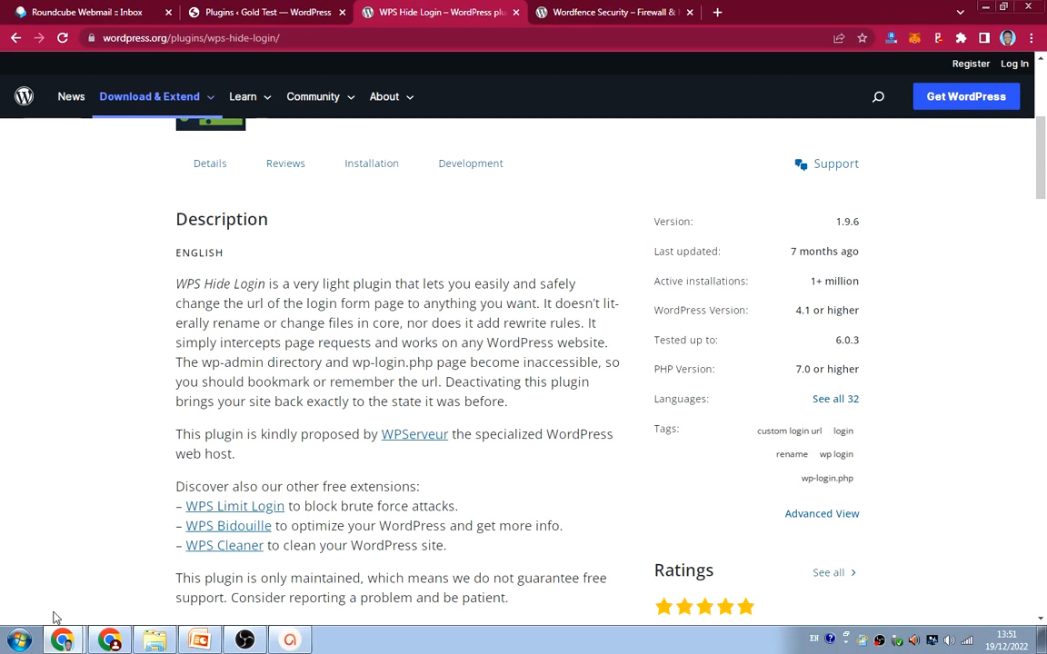
# Step: Switch to the incognito window and open demo.buzuuzu.com/wp-admin/ in place of the kobi-login address
pyautogui.click(83, 608)
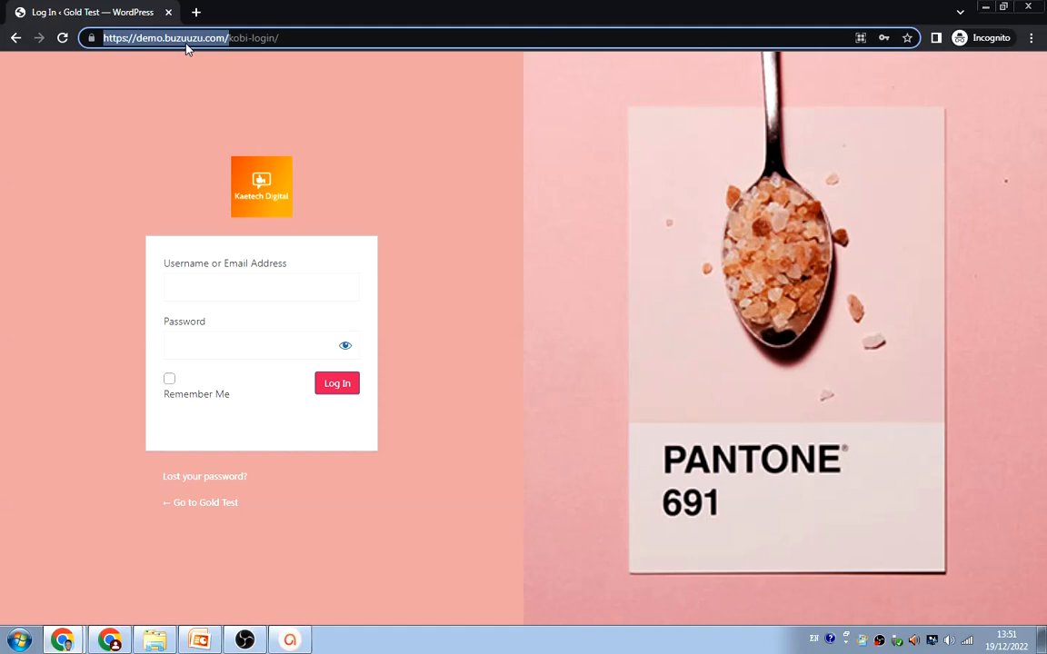
pyautogui.moveTo(279, 38); pyautogui.dragTo(227, 38)
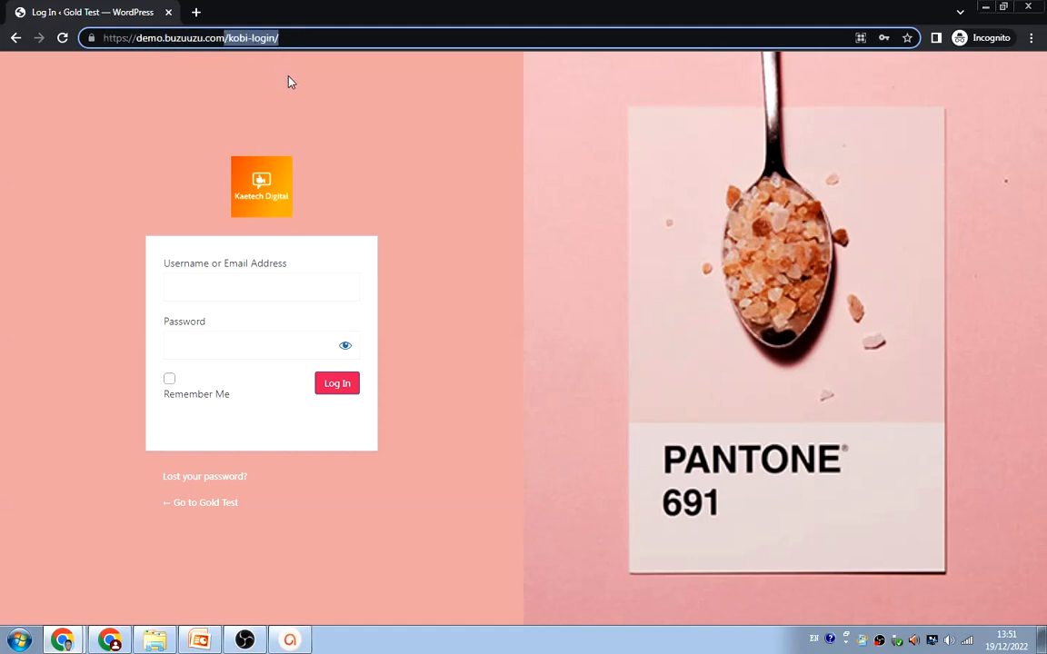
pyautogui.press('BackSpace')
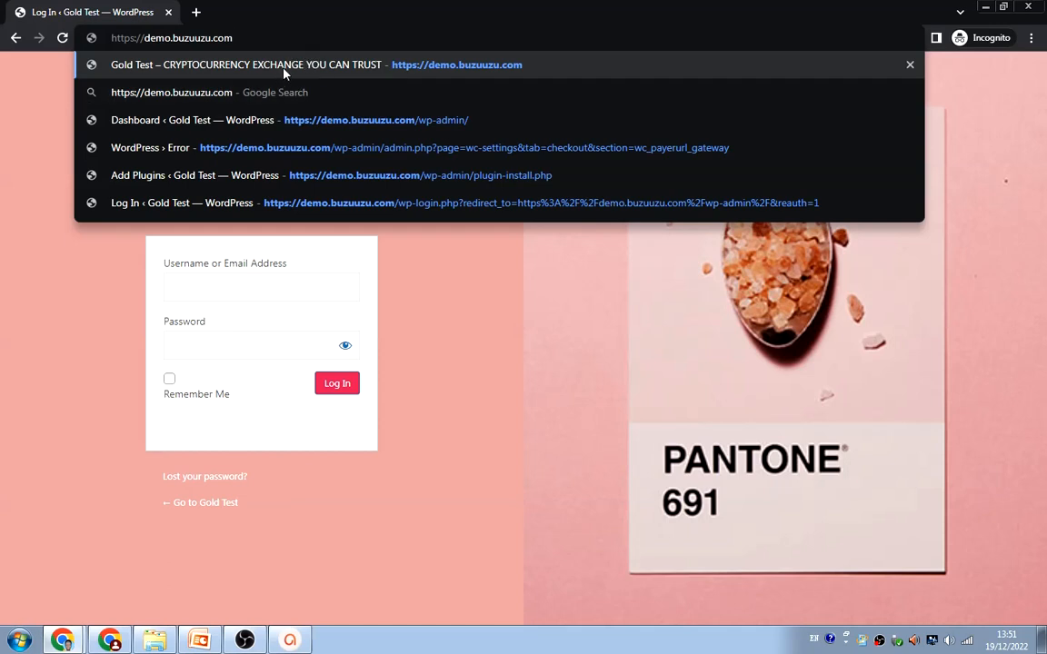
pyautogui.click(326, 124)
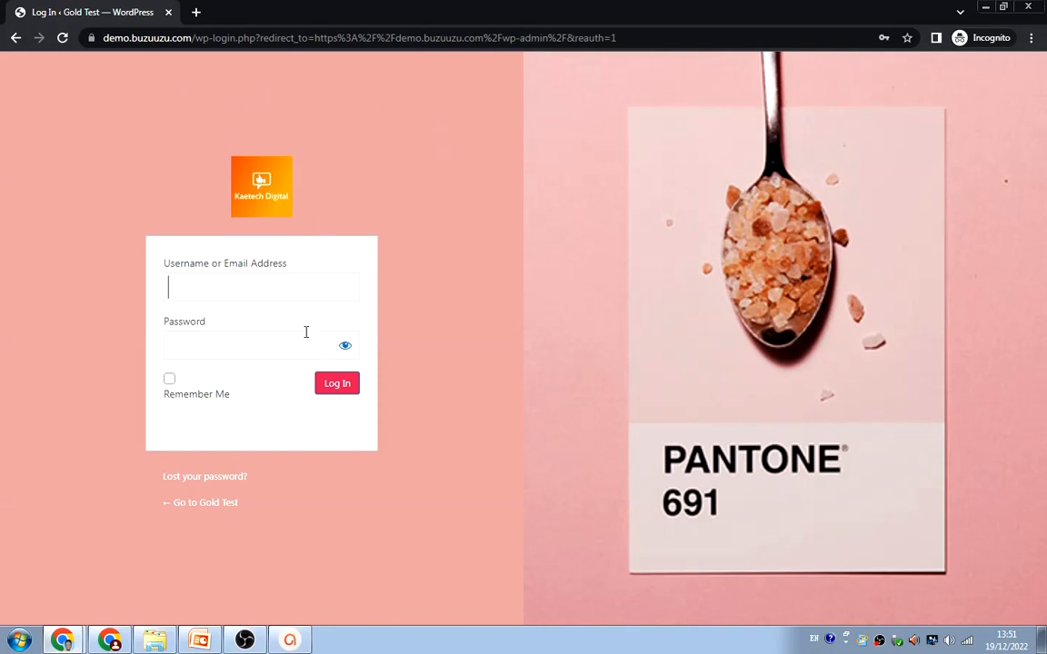
# Step: Compare the wp-login.php address in the incognito window with the WPS Hide Login description in the main browser window
pyautogui.click(76, 639)
pyautogui.click(63, 586)
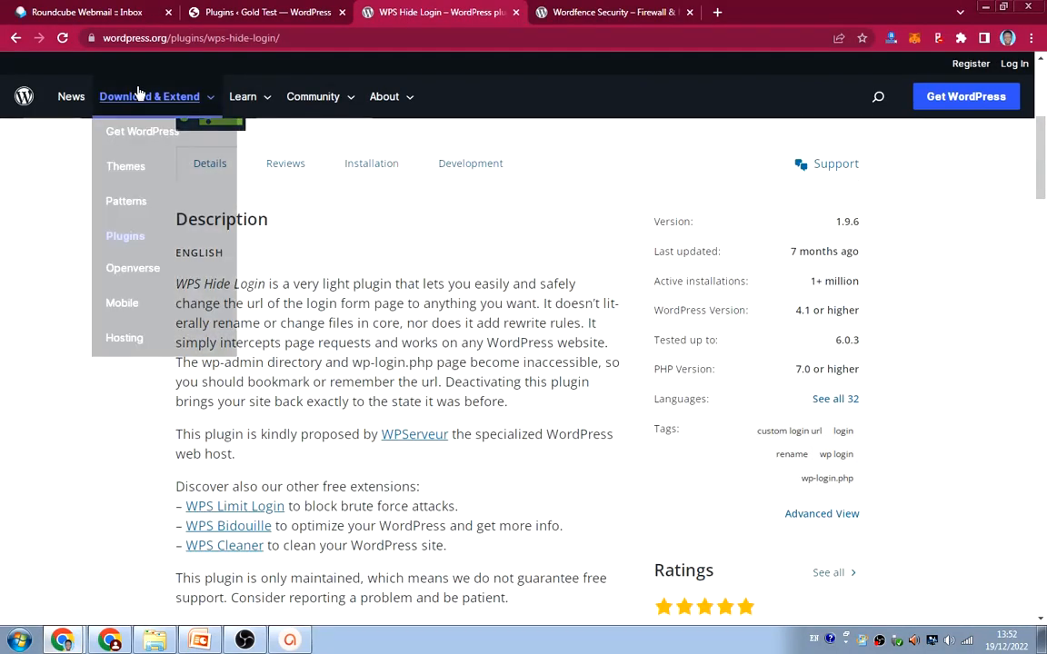
pyautogui.click(76, 640)
pyautogui.click(95, 608)
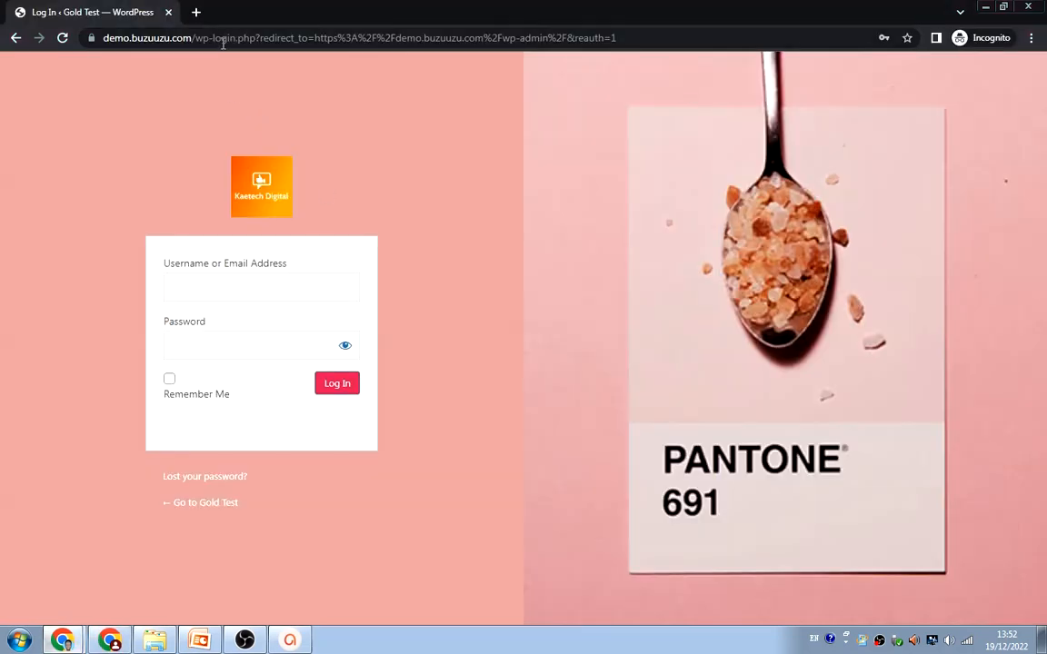
pyautogui.click(71, 634)
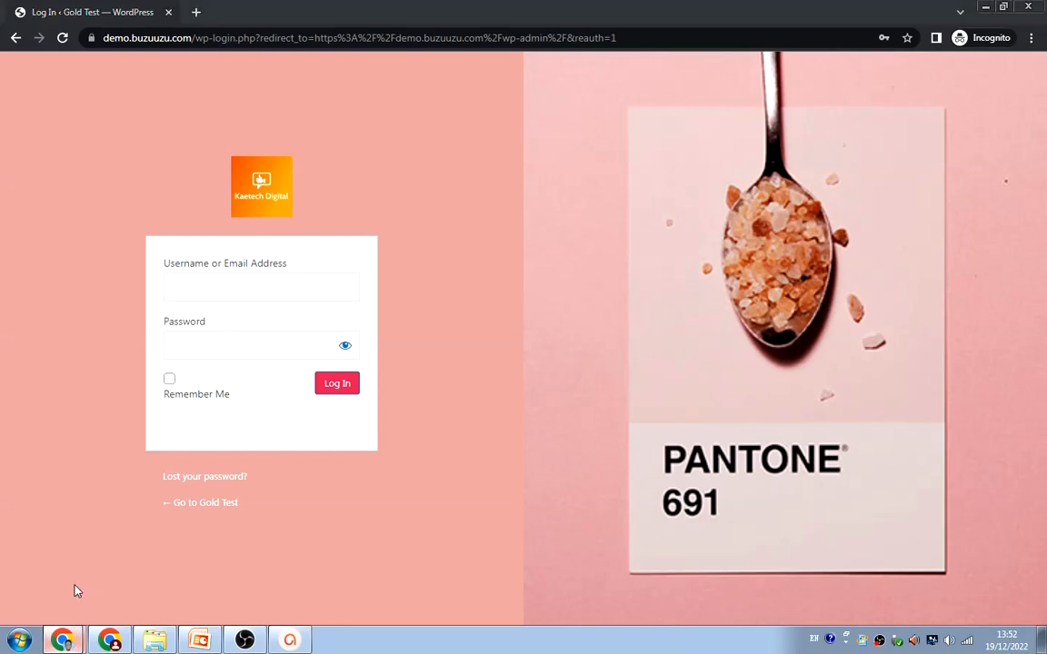
pyautogui.click(73, 531)
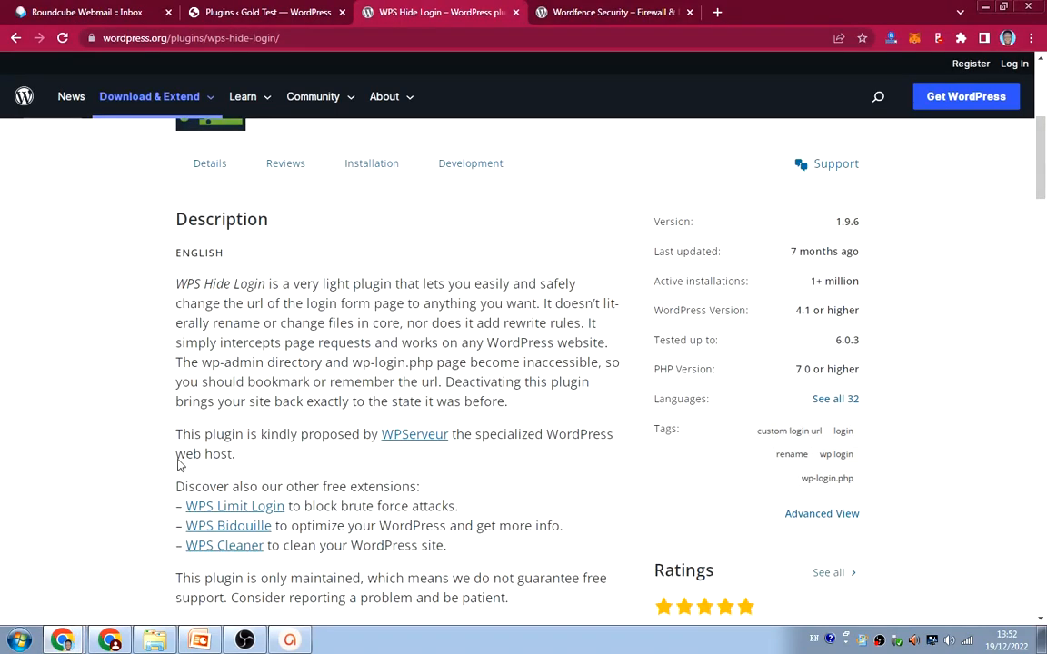
# Step: Search for "wps hide" among the plugins that can be added to the Gold Test site and activate WPS Hide Login
pyautogui.click(260, 13)
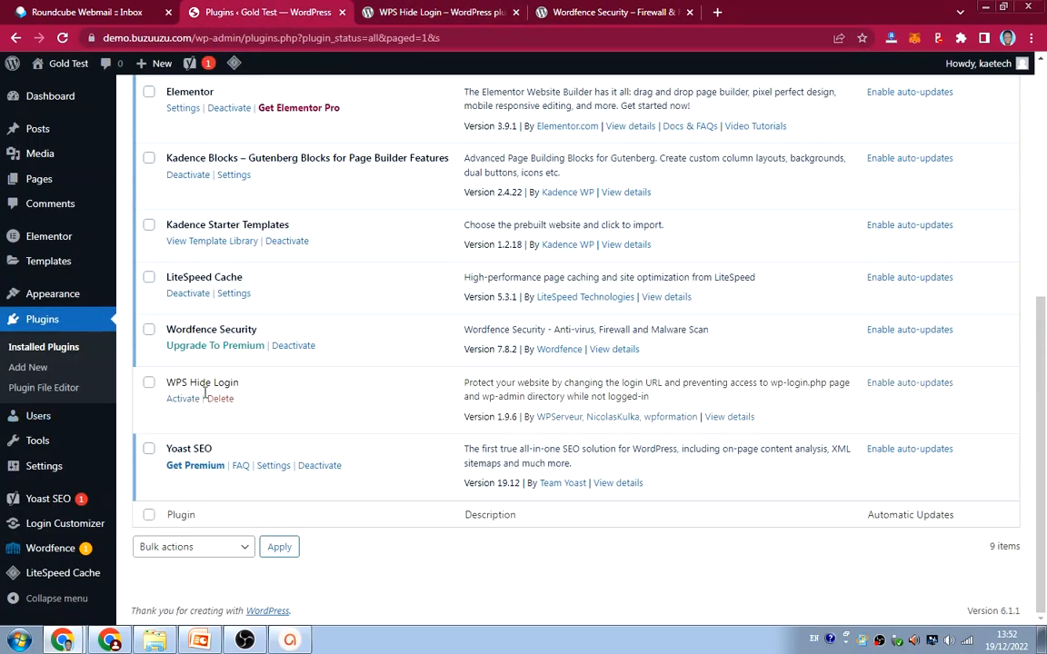
pyautogui.scroll(6, 330, 382)
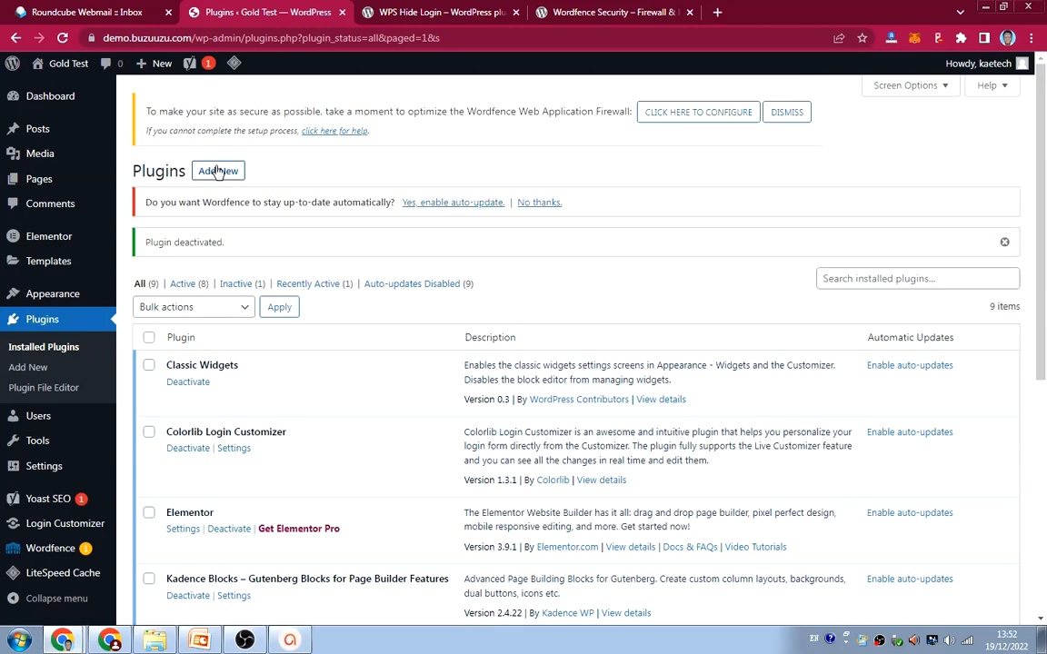
pyautogui.click(217, 171)
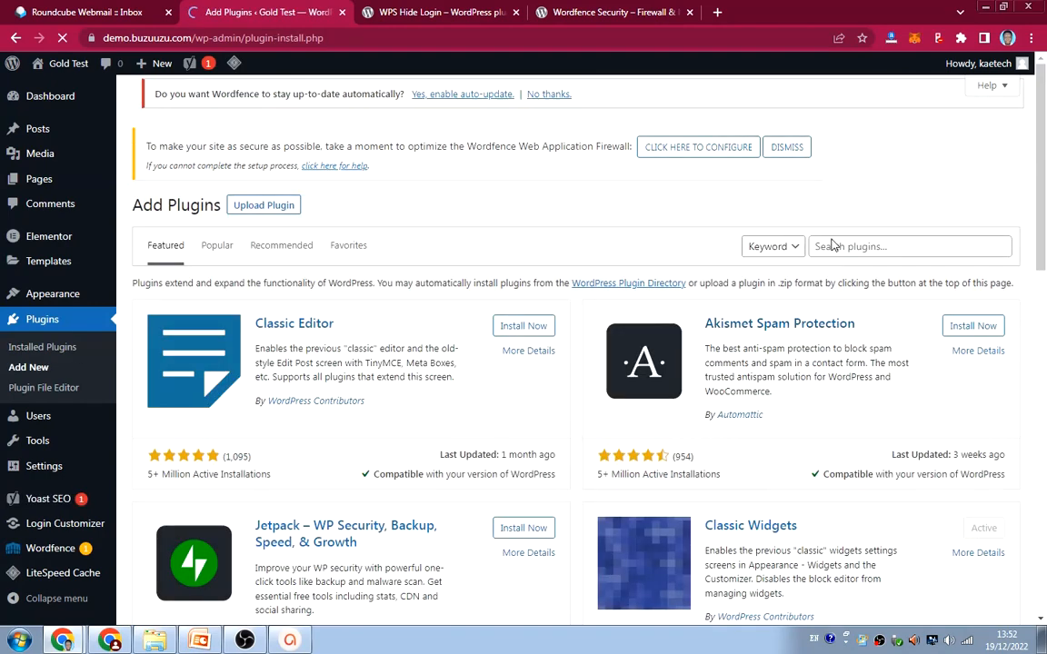
pyautogui.click(845, 249)
pyautogui.write('wp')
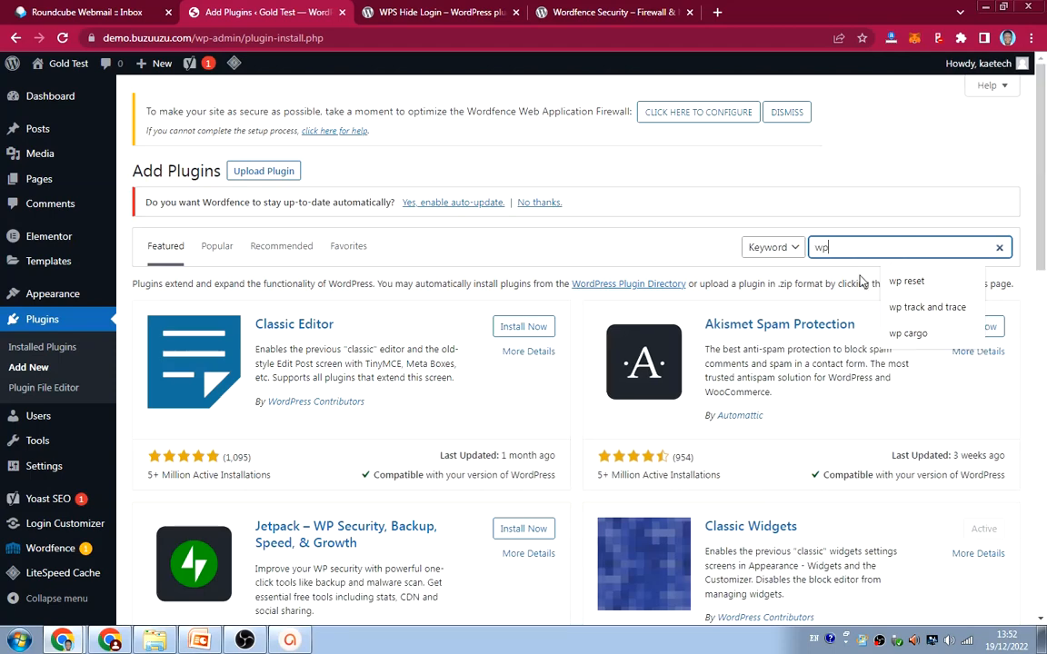
pyautogui.write('s')
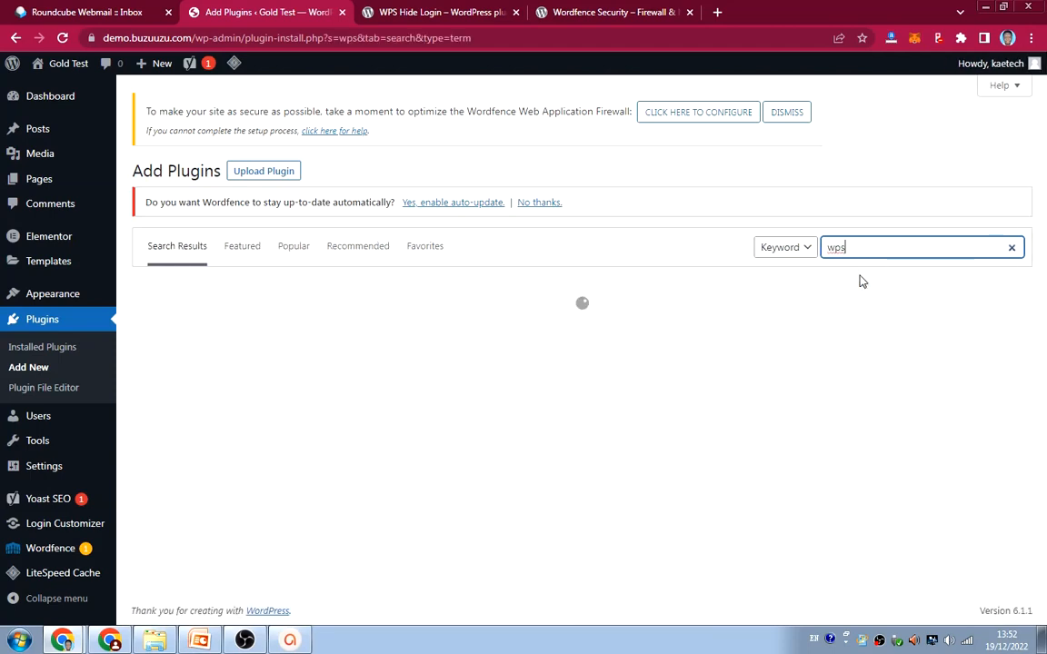
pyautogui.write(' hide')
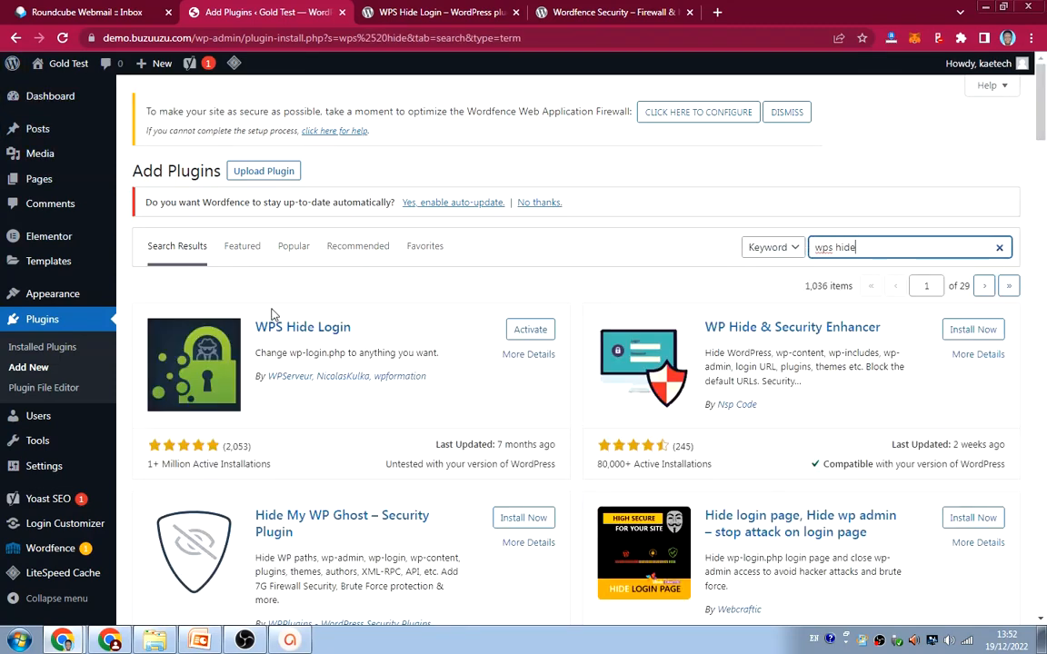
pyautogui.click(533, 330)
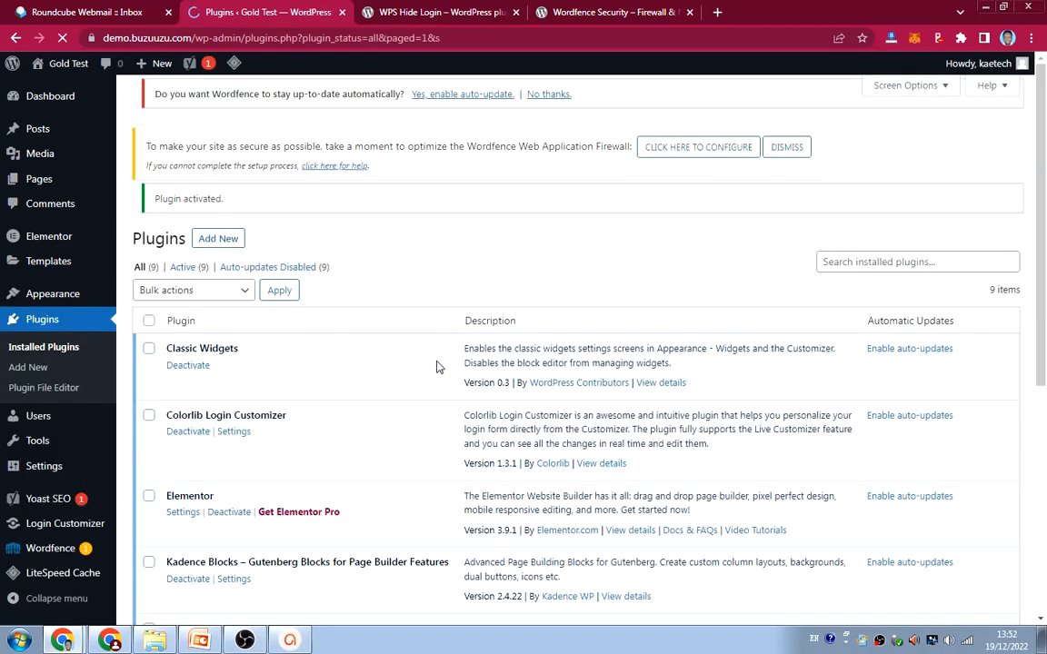
# Step: Open the WPS Hide Login settings and select the kobi-login slug in the login URL
pyautogui.scroll(-4, 378, 386)
pyautogui.scroll(-2, 378, 387)
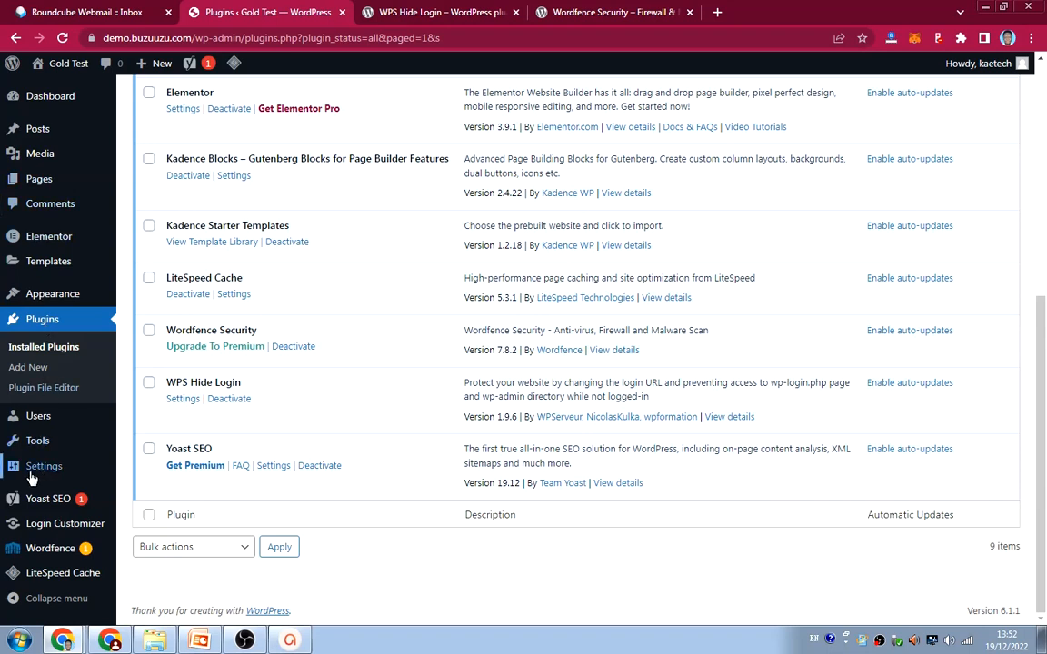
pyautogui.moveTo(39, 474)
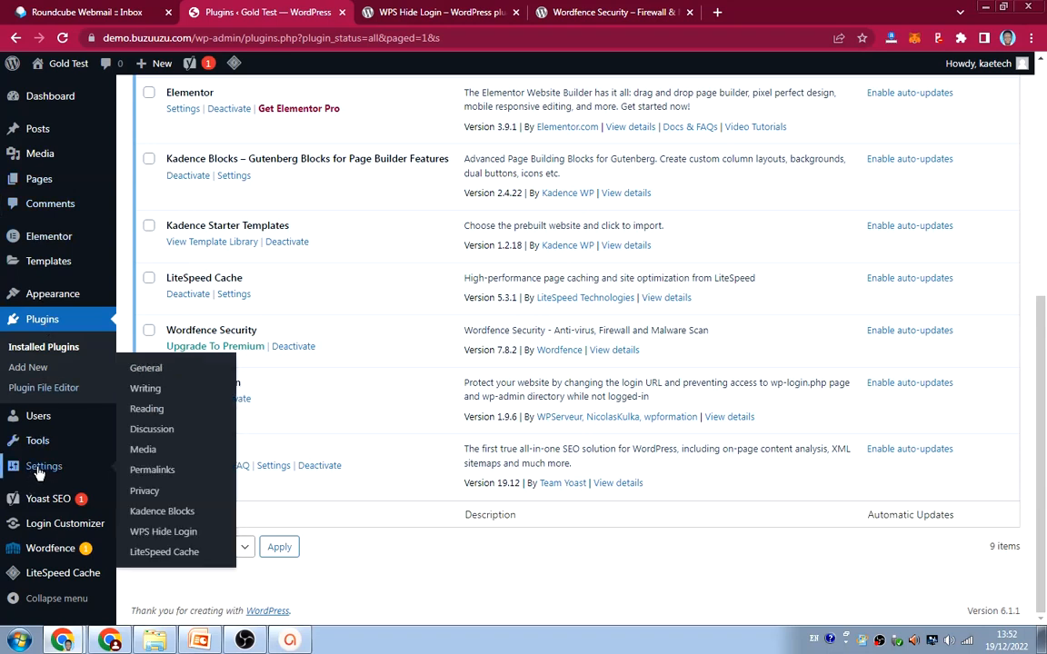
pyautogui.click(169, 535)
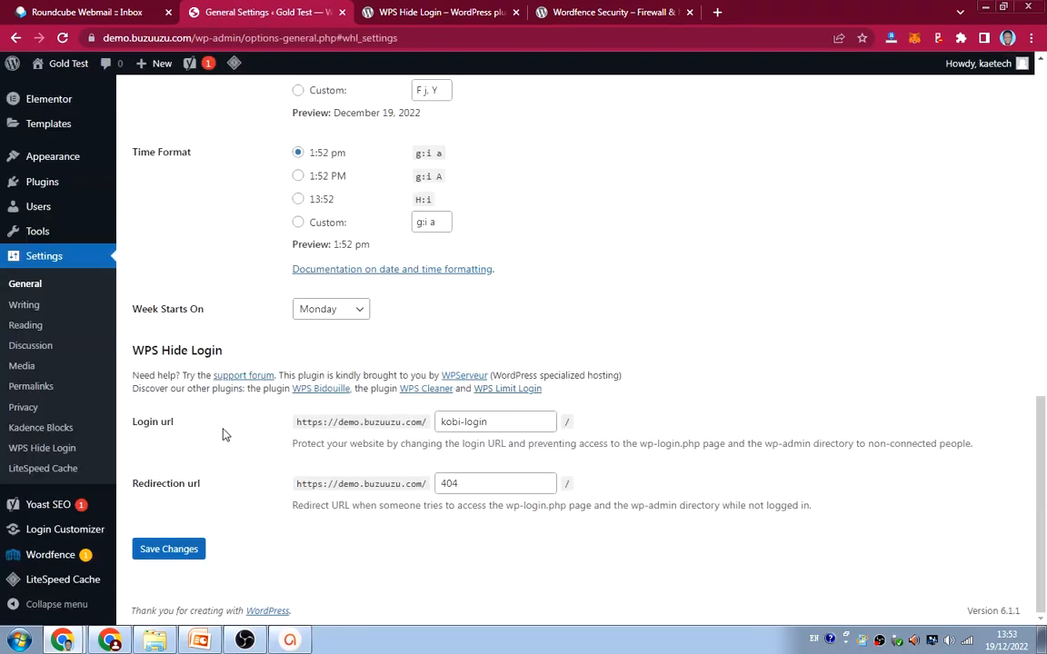
pyautogui.moveTo(494, 423); pyautogui.dragTo(432, 423)
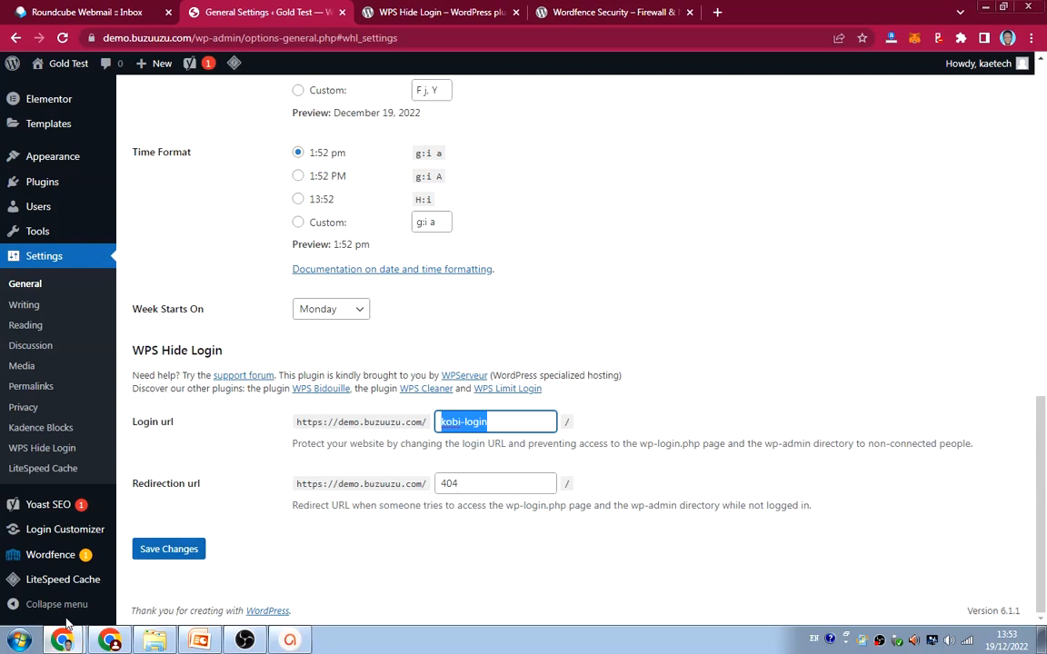
# Step: Reload the wp-login.php page in the incognito window, then open demo.buzuuzu.com//kobi-login/ in its place
pyautogui.click(67, 576)
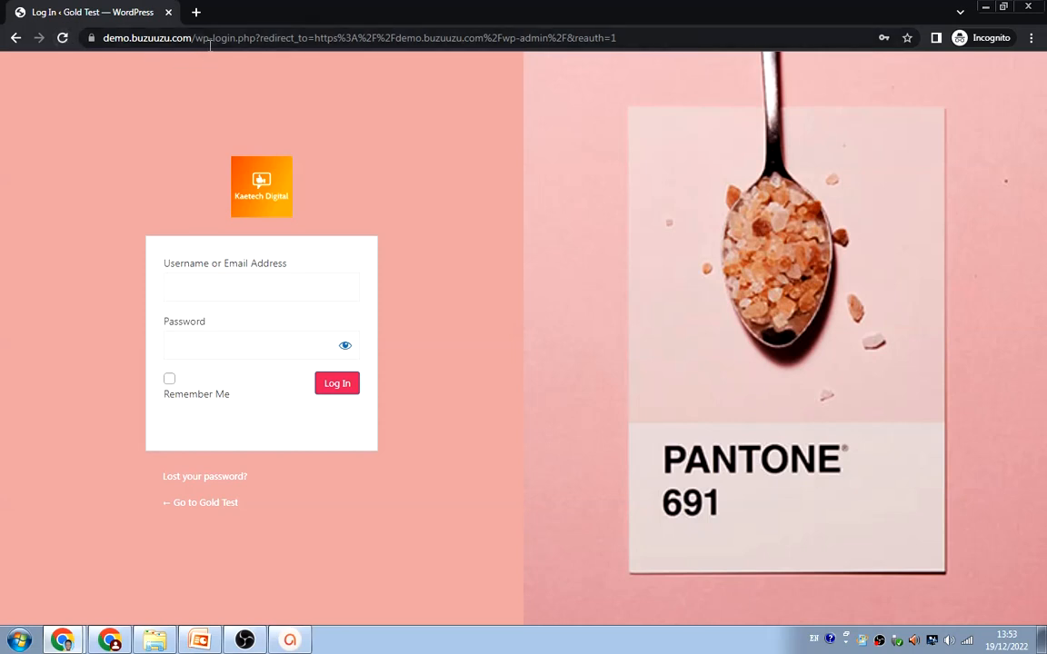
pyautogui.click(62, 37)
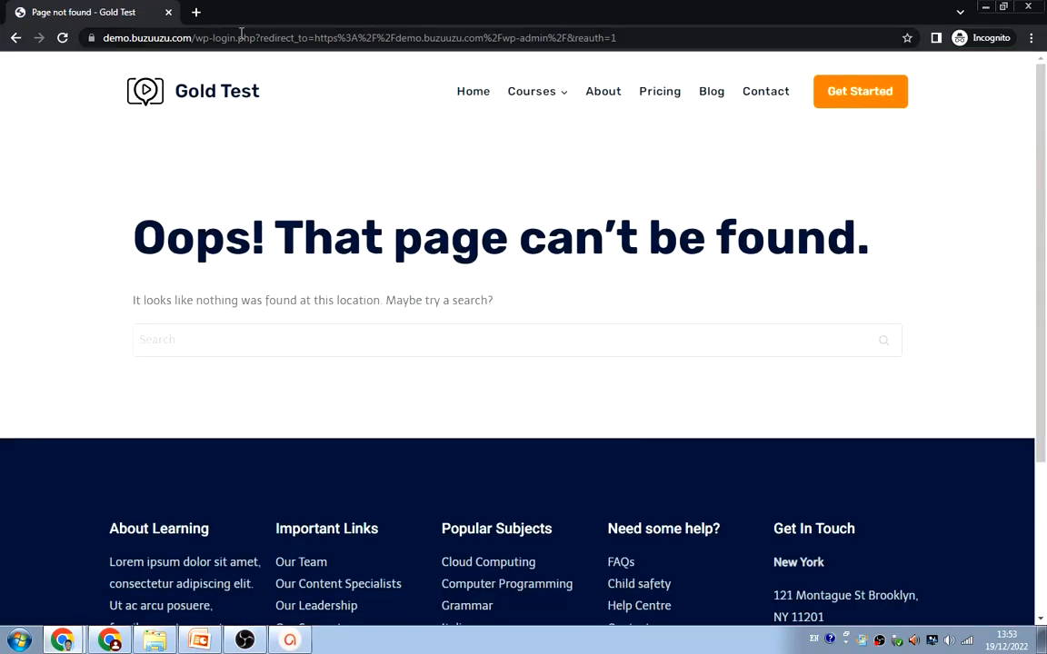
pyautogui.moveTo(193, 38); pyautogui.dragTo(692, 73)
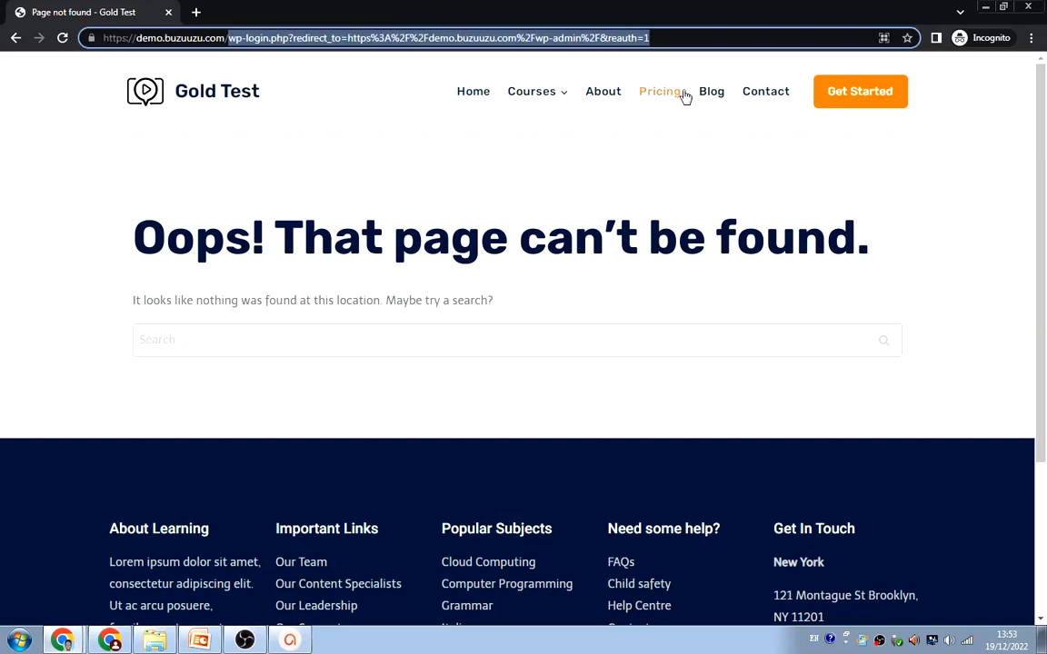
pyautogui.write('/kobi-login/')
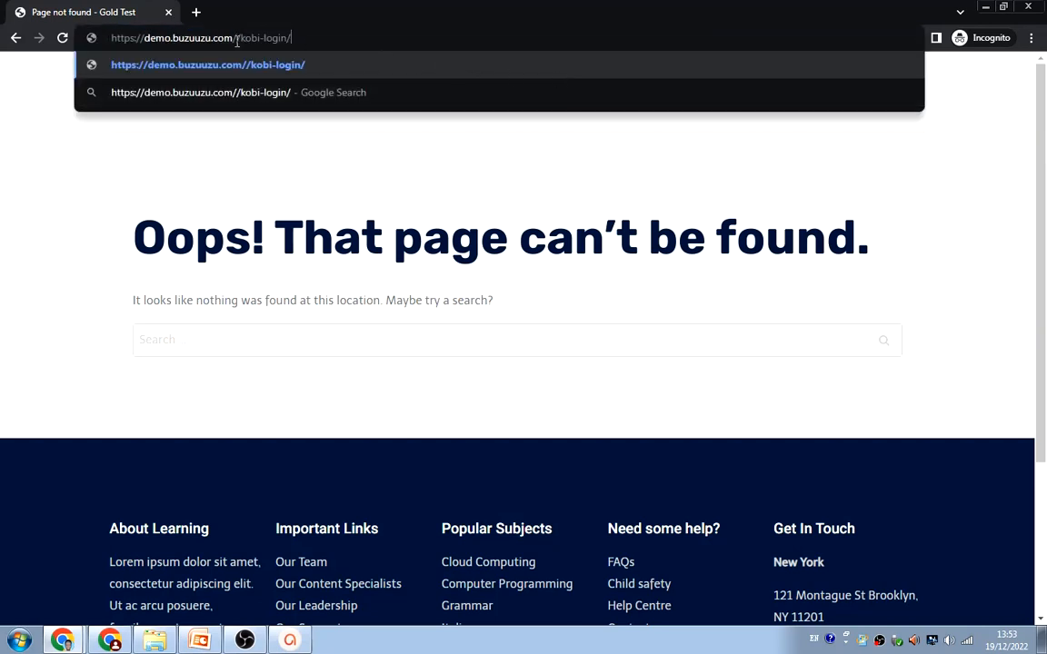
pyautogui.click(261, 65)
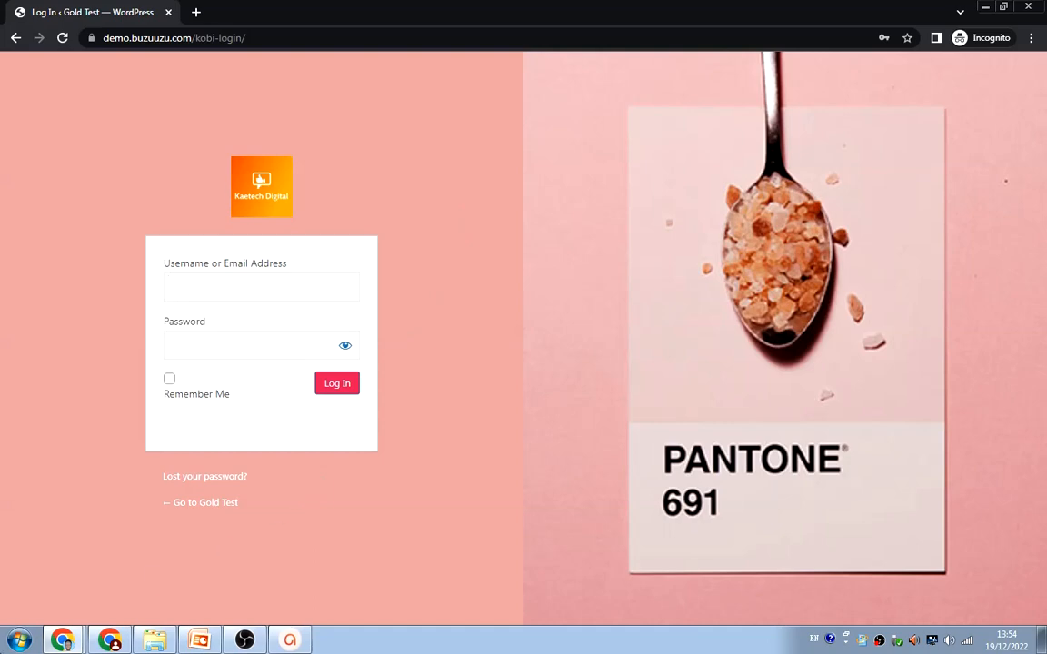
# Step: Return to the main browser window and read the Wordfence Security description, firewall and security scanner features on its WordPress.org page
pyautogui.click(68, 642)
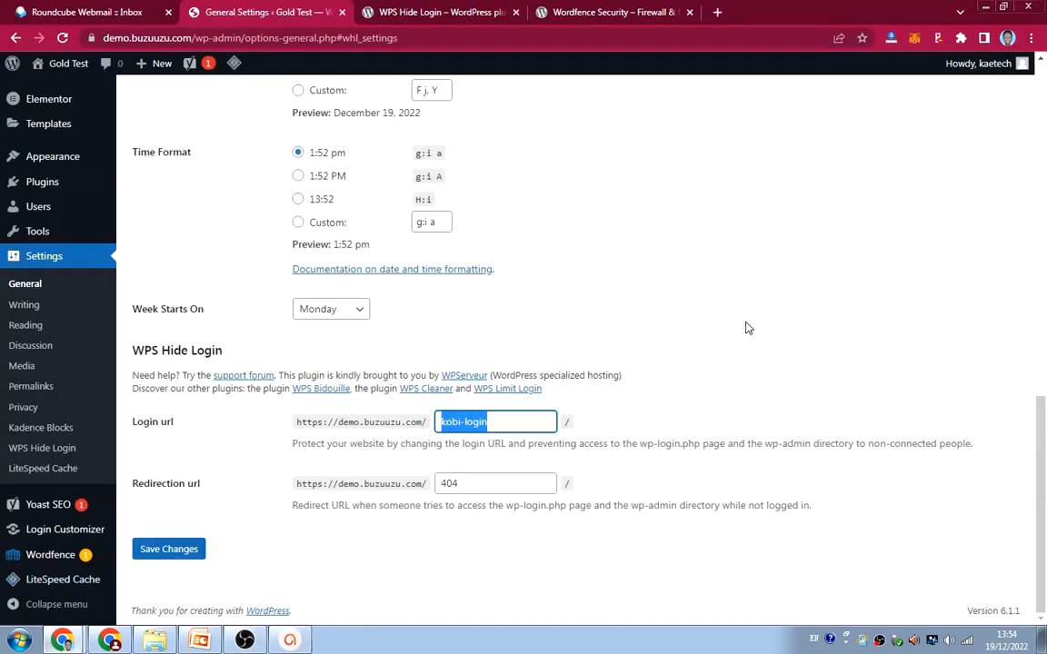
pyautogui.click(745, 328)
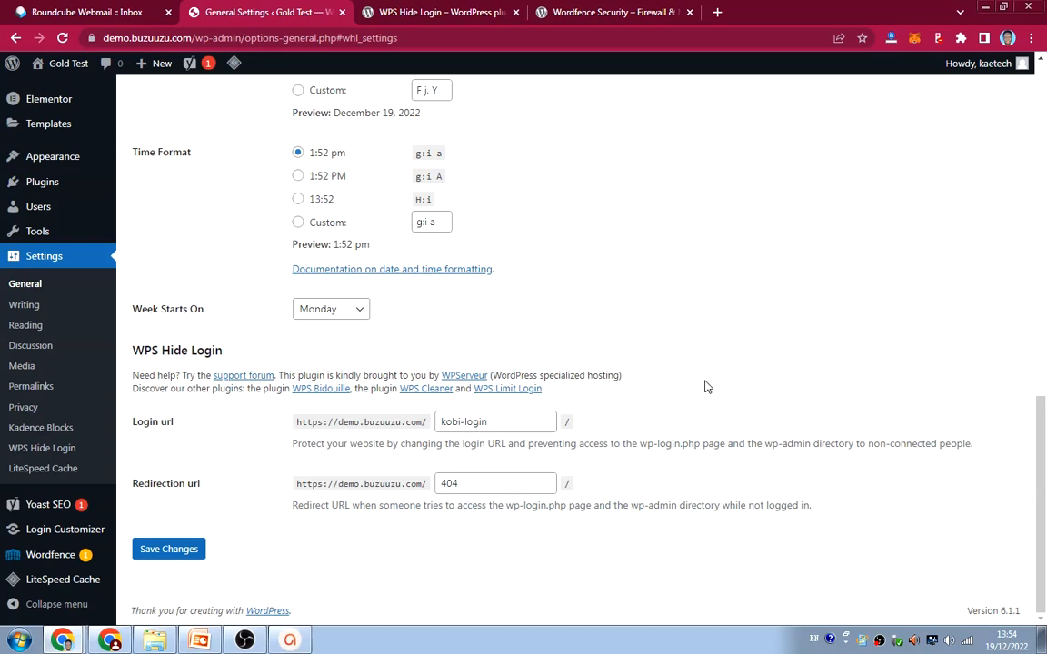
pyautogui.click(589, 13)
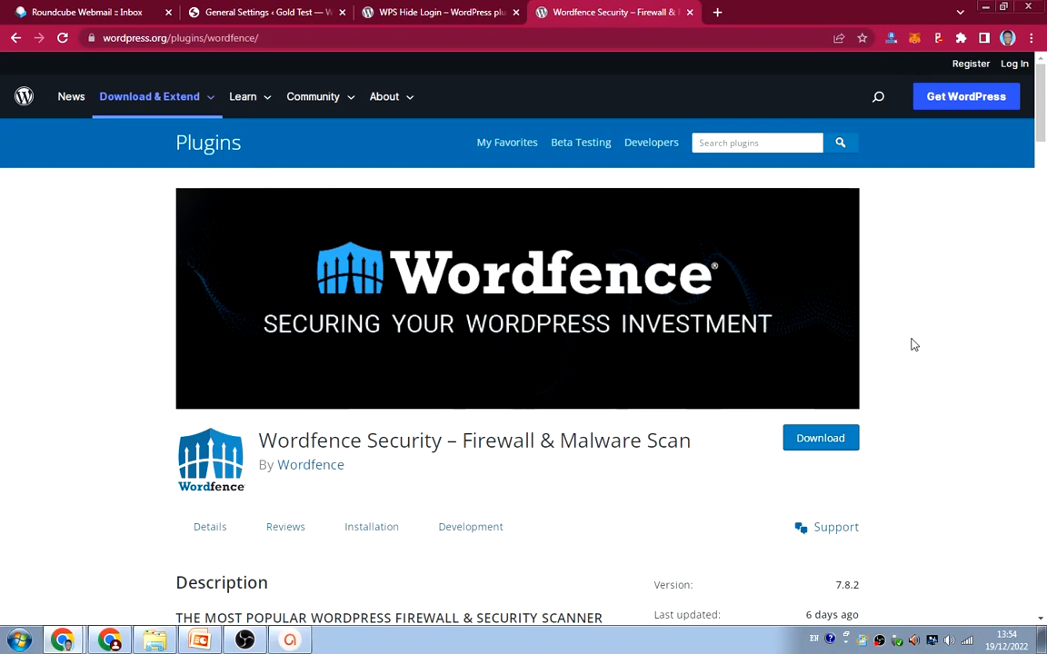
pyautogui.scroll(-2, 911, 355)
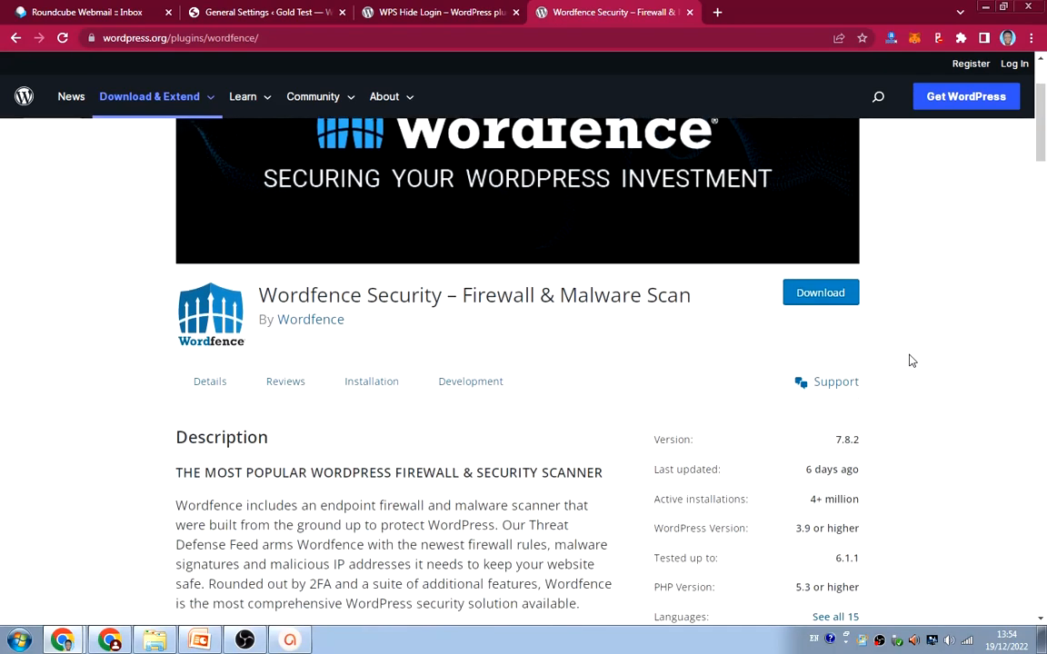
pyautogui.scroll(-1, 911, 362)
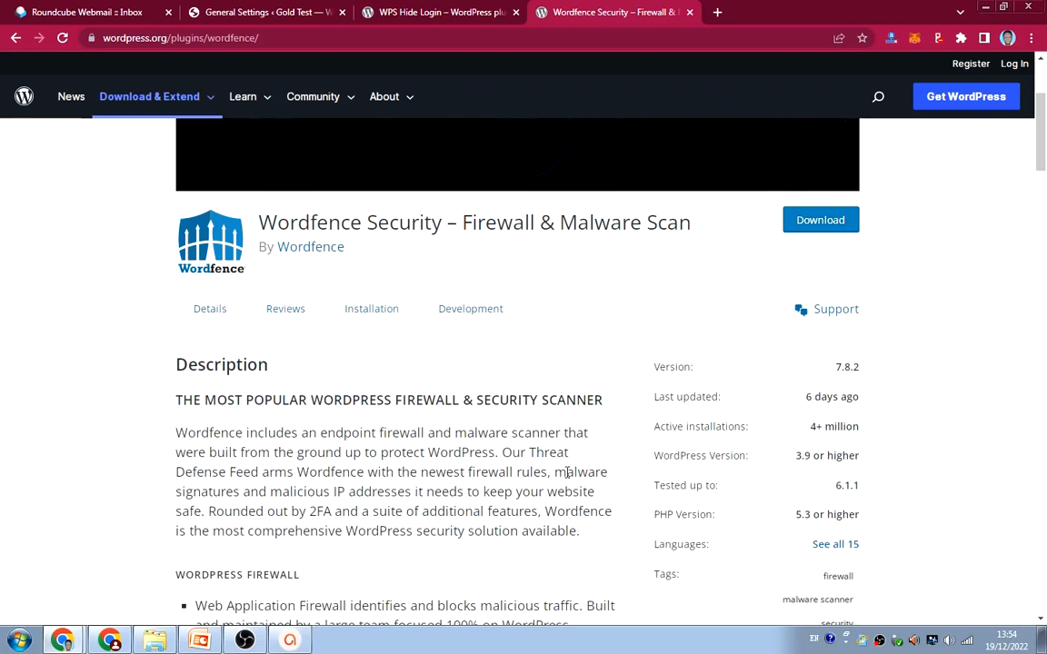
pyautogui.scroll(-1, 531, 457)
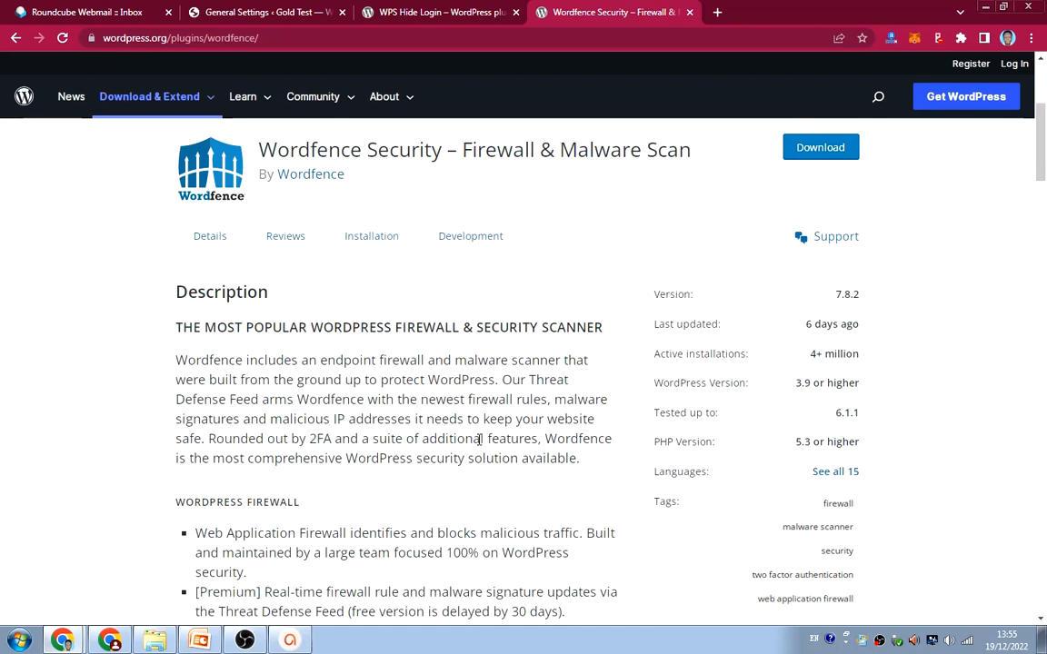
pyautogui.scroll(-1, 479, 441)
pyautogui.scroll(4, 327, 272)
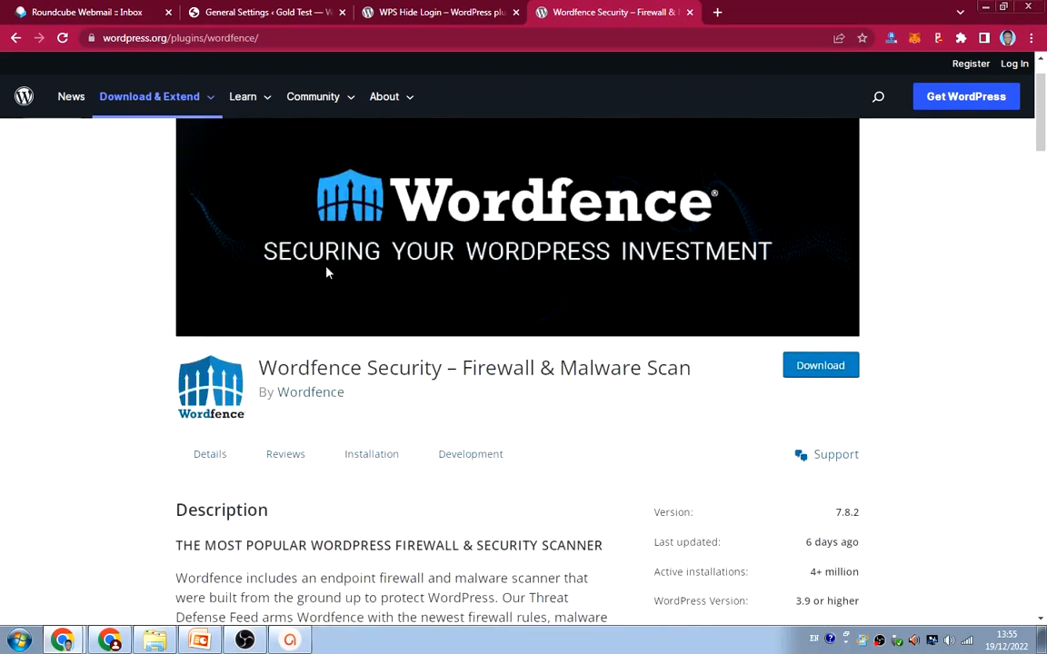
pyautogui.scroll(-2, 486, 368)
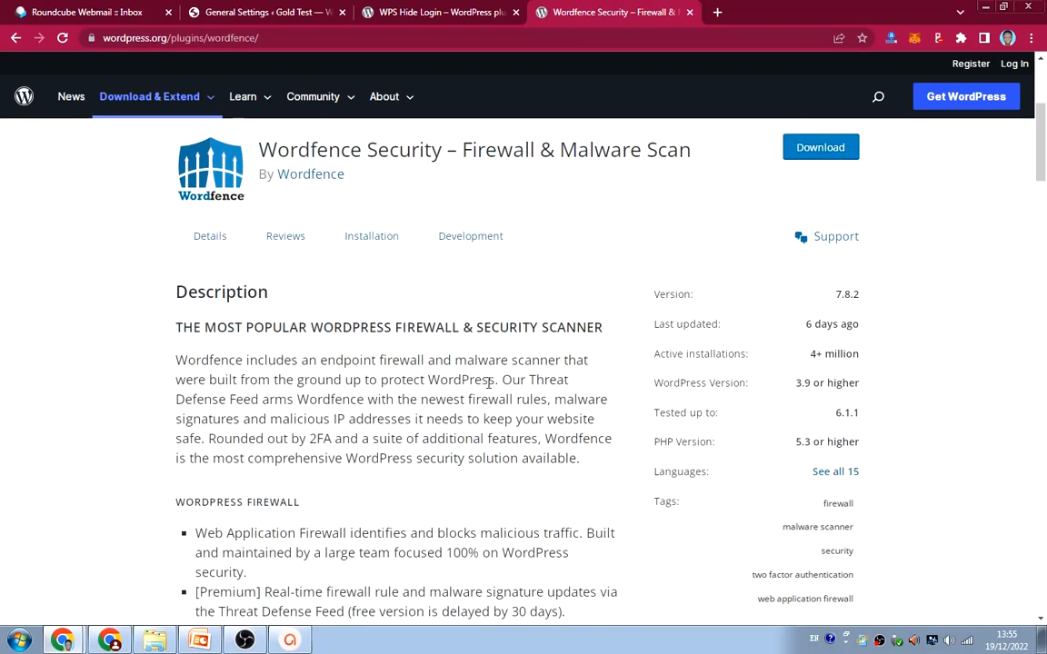
pyautogui.scroll(2, 489, 386)
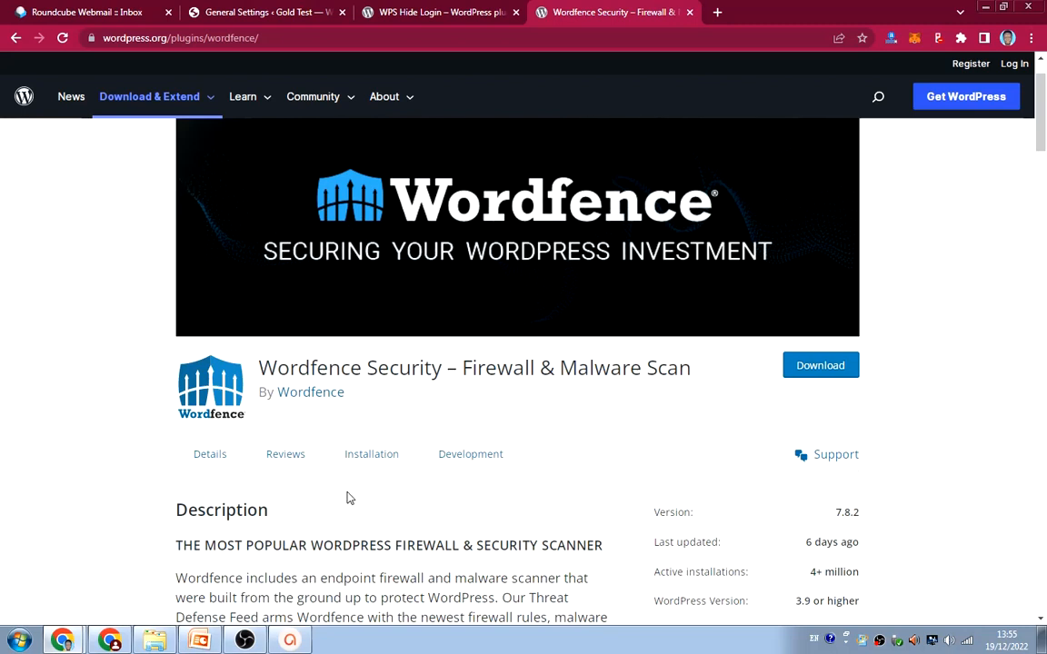
pyautogui.scroll(-1, 356, 499)
pyautogui.scroll(-1, 359, 499)
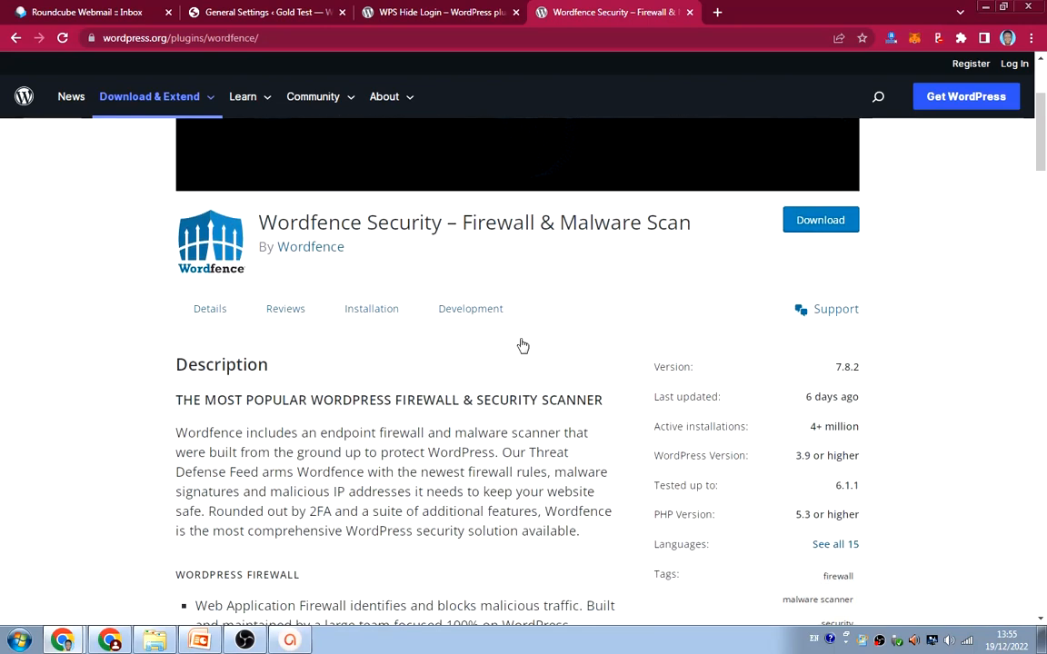
pyautogui.scroll(-1, 437, 460)
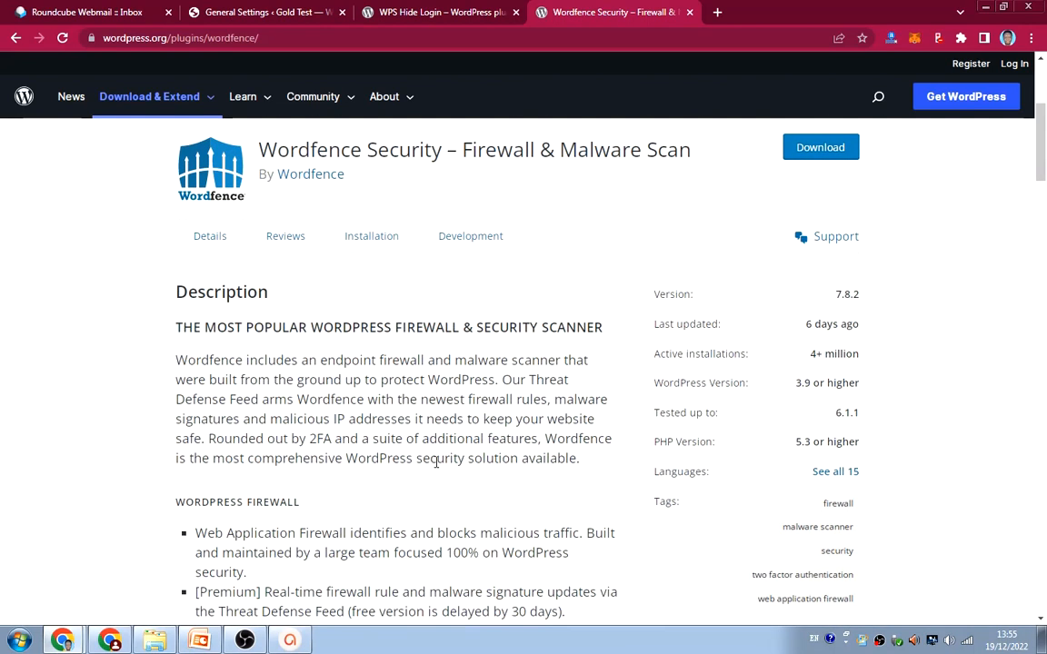
pyautogui.scroll(-1, 468, 459)
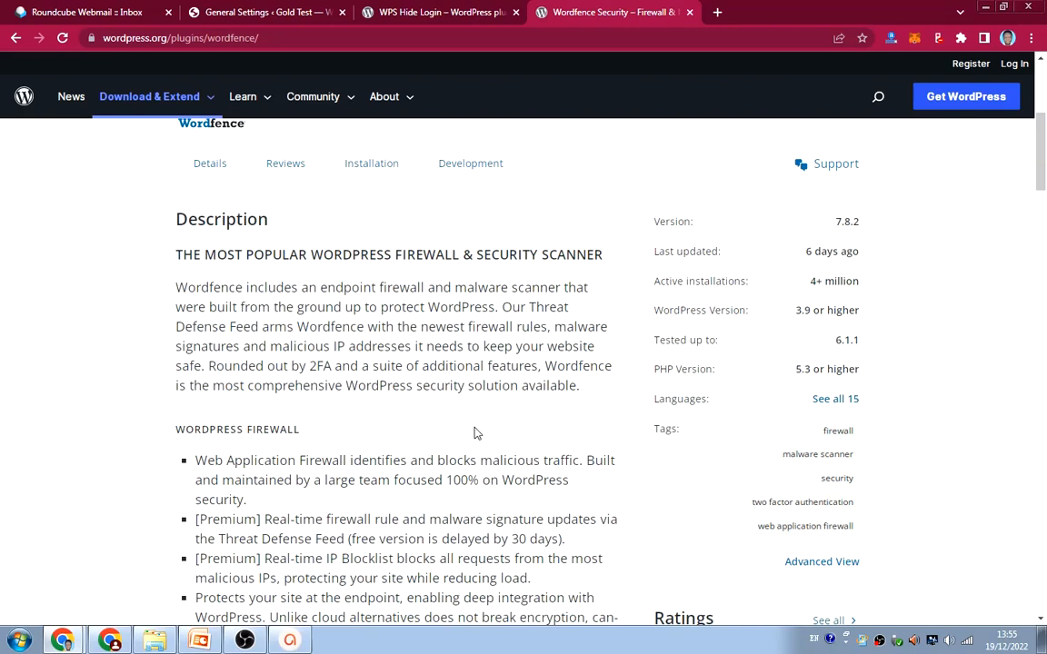
pyautogui.scroll(-2, 474, 433)
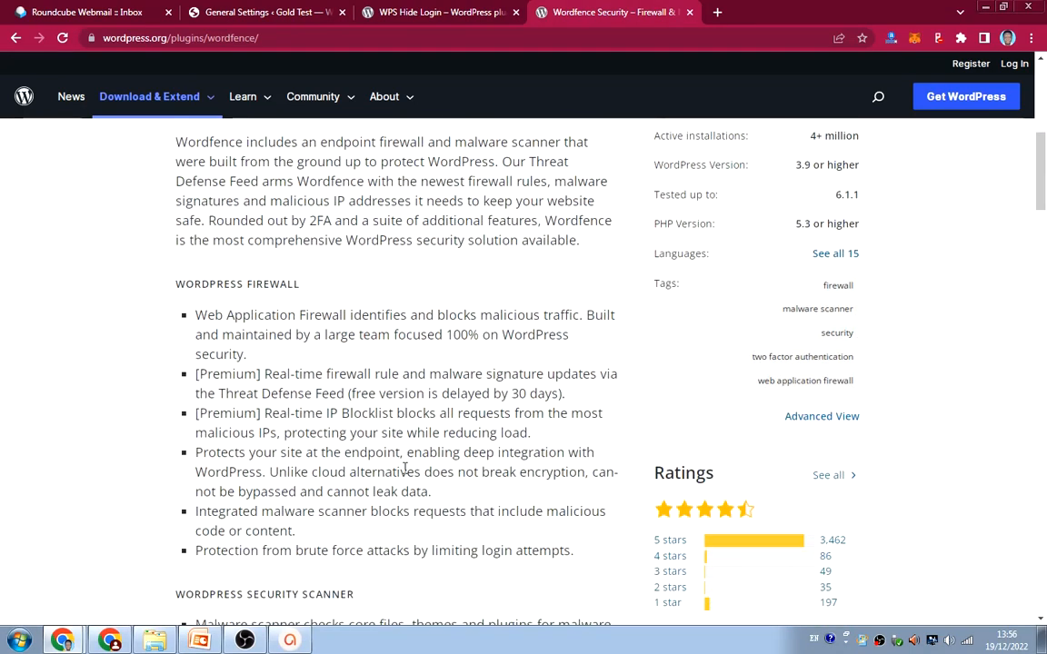
pyautogui.scroll(-2, 405, 468)
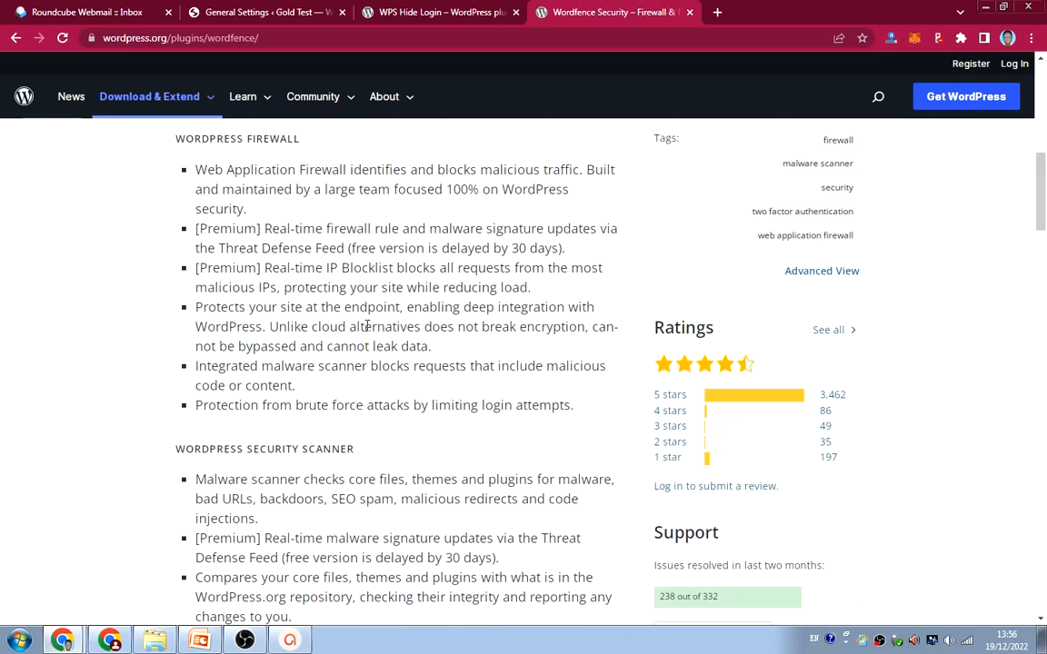
pyautogui.scroll(-4, 361, 327)
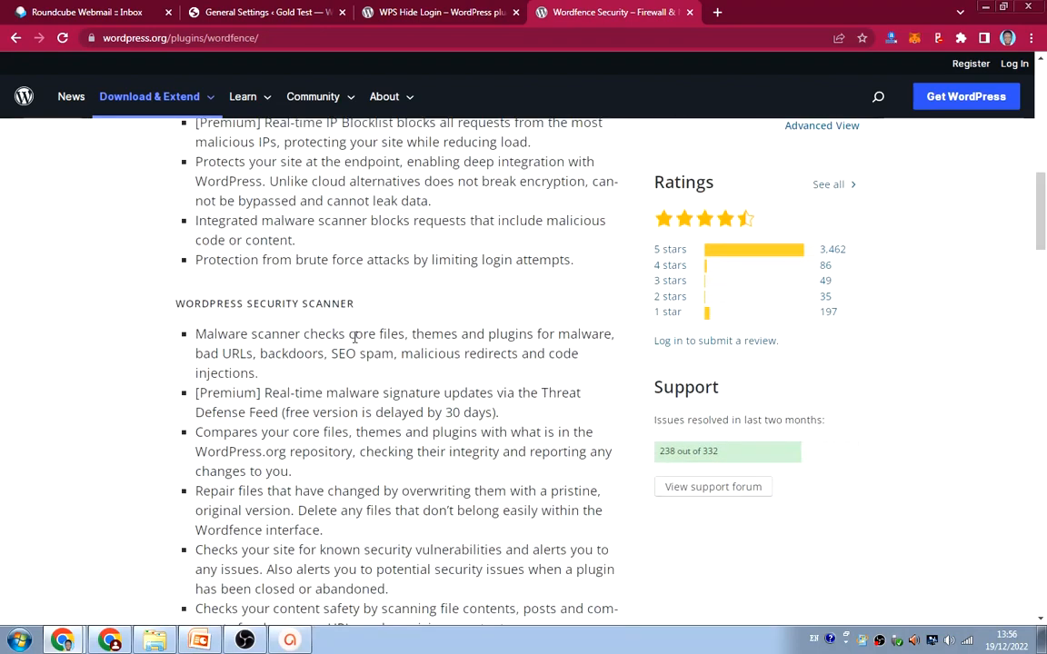
# Step: Read the login security and Wordfence Central sections of the Wordfence Security page, then return to its plugin header
pyautogui.scroll(-3, 355, 338)
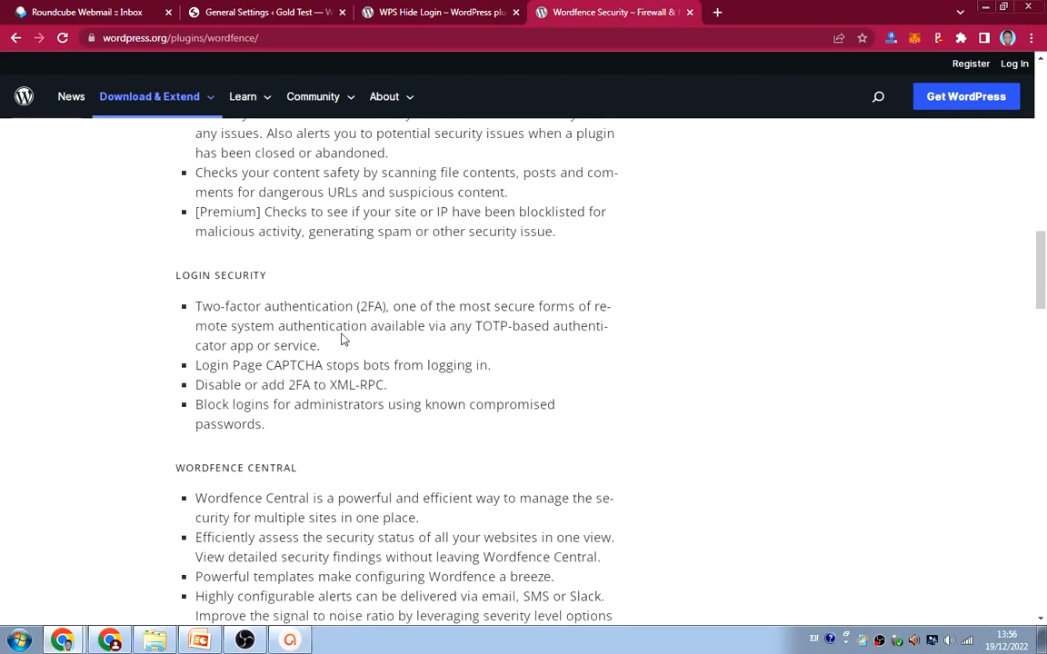
pyautogui.scroll(-3, 322, 318)
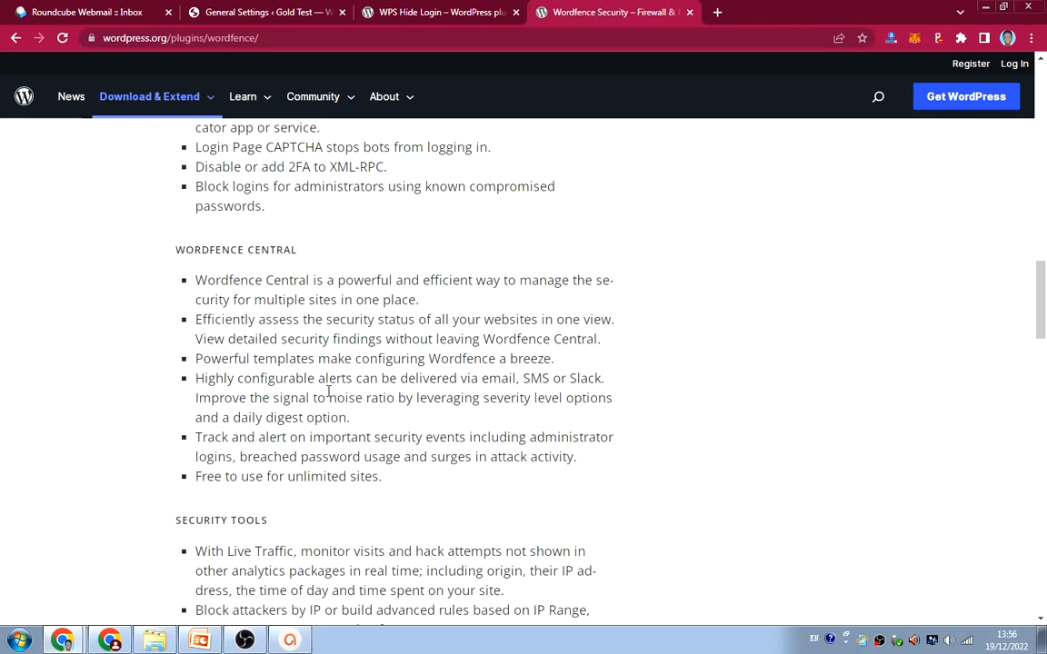
pyautogui.scroll(10, 329, 390)
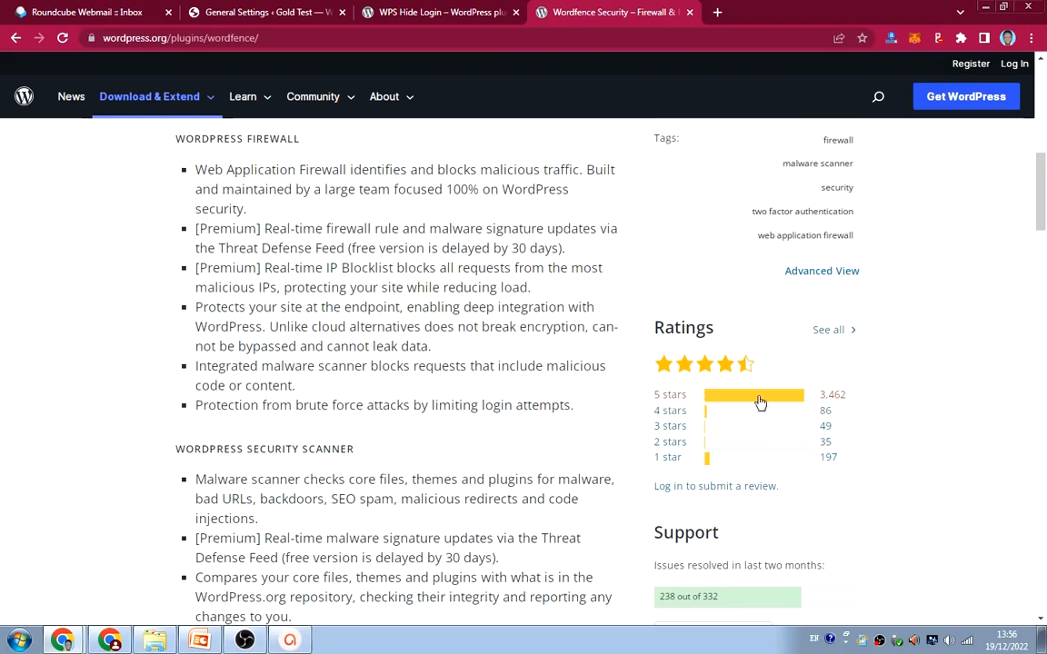
pyautogui.scroll(5, 318, 326)
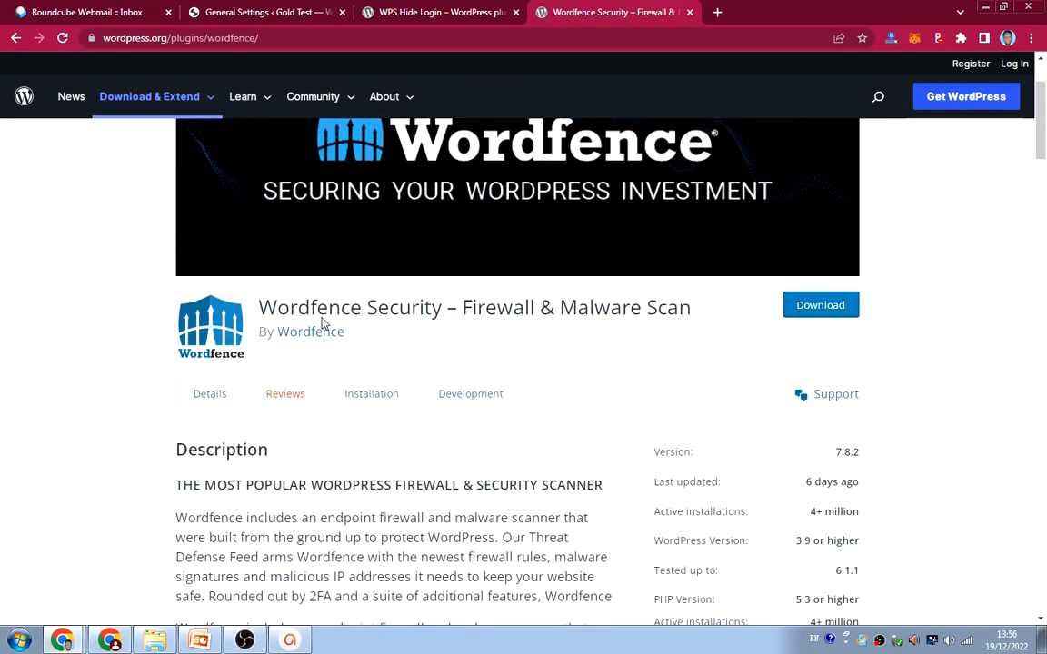
pyautogui.scroll(2, 323, 322)
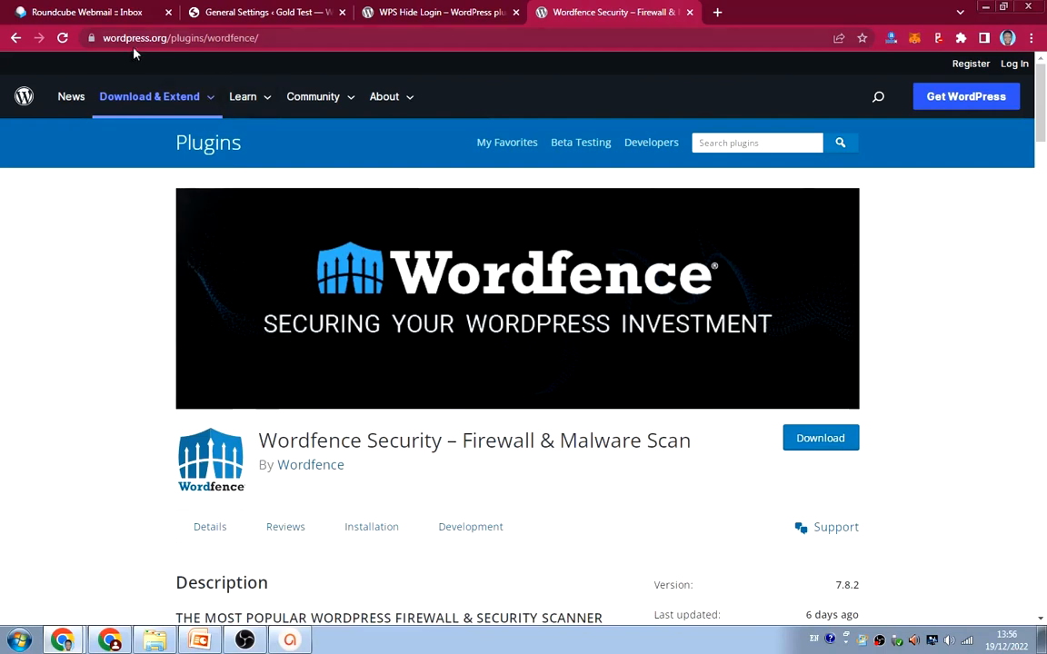
# Step: Return to the Gold Test admin and search for "wordfence" among the plugins that can be added
pyautogui.click(283, 13)
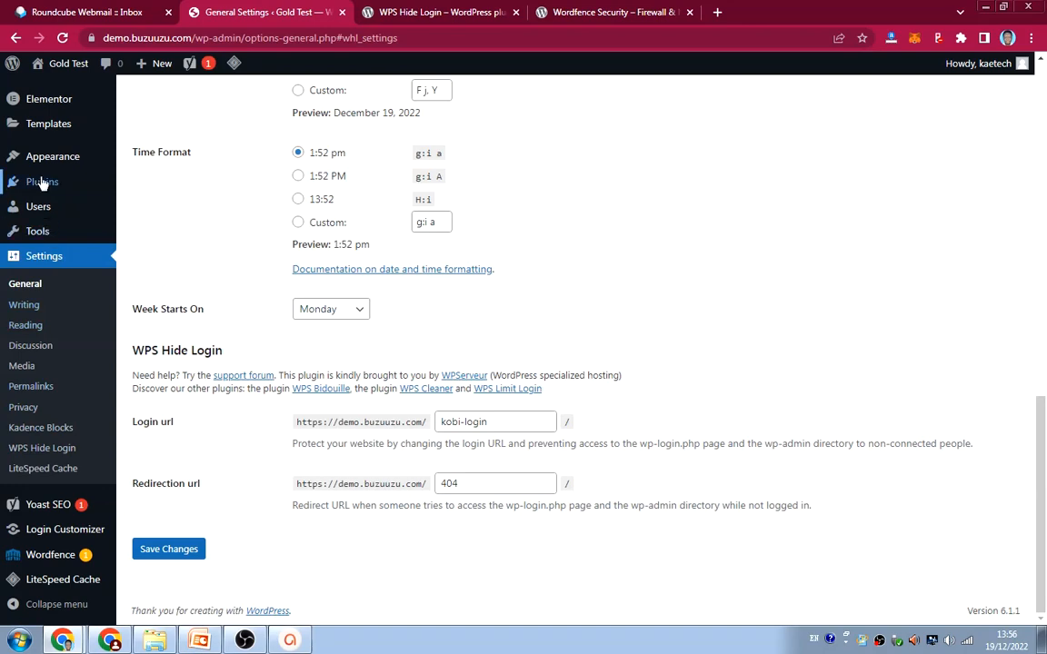
pyautogui.moveTo(36, 181)
pyautogui.click(153, 186)
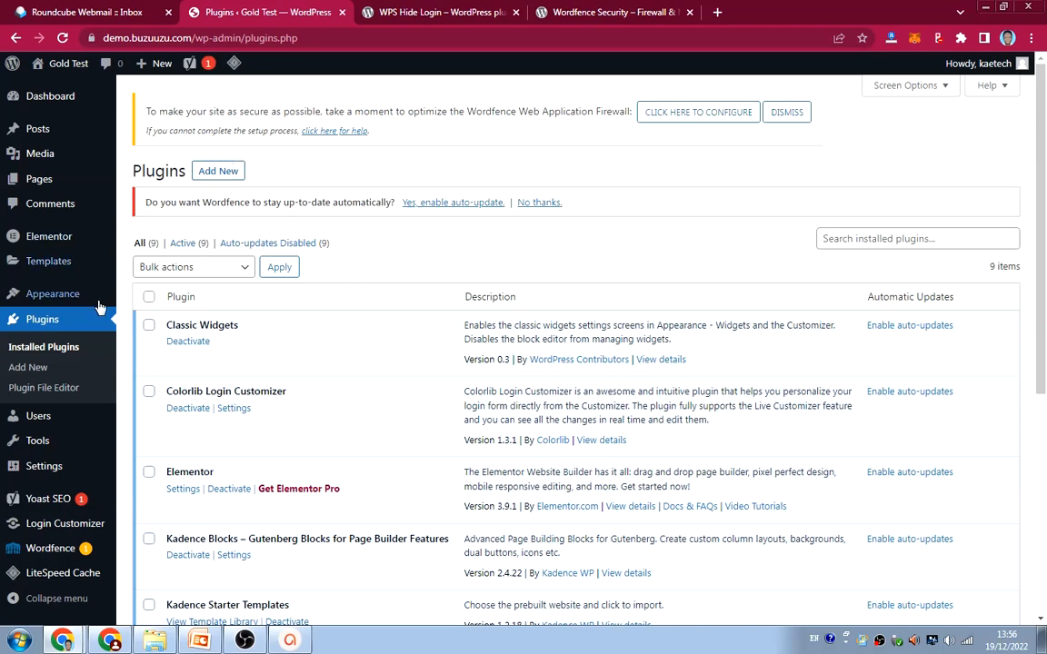
pyautogui.click(215, 172)
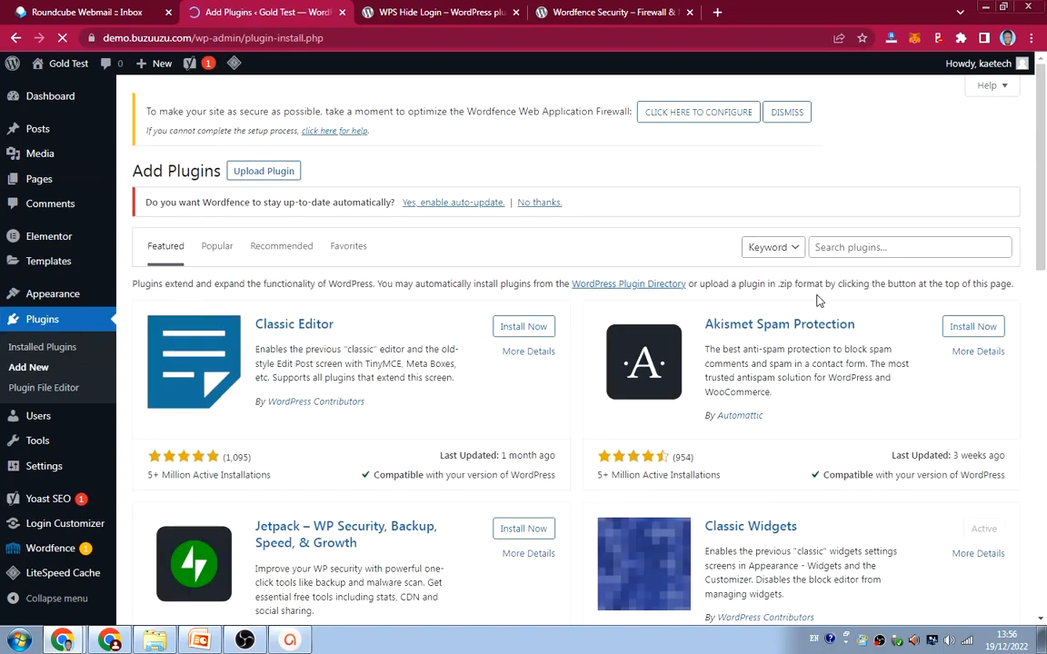
pyautogui.click(911, 248)
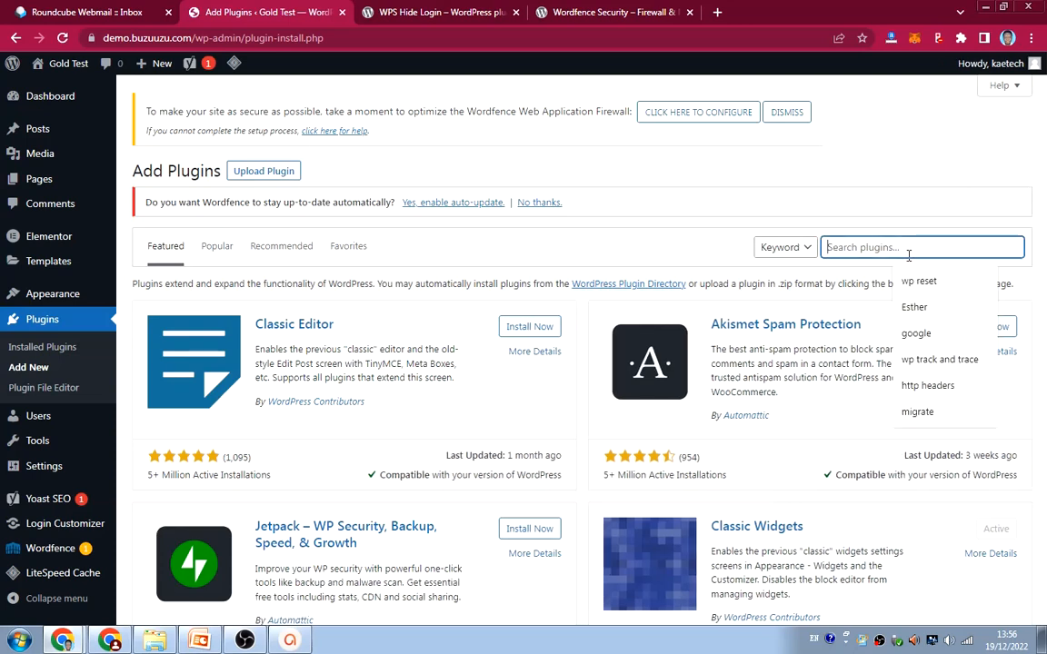
pyautogui.write('word')
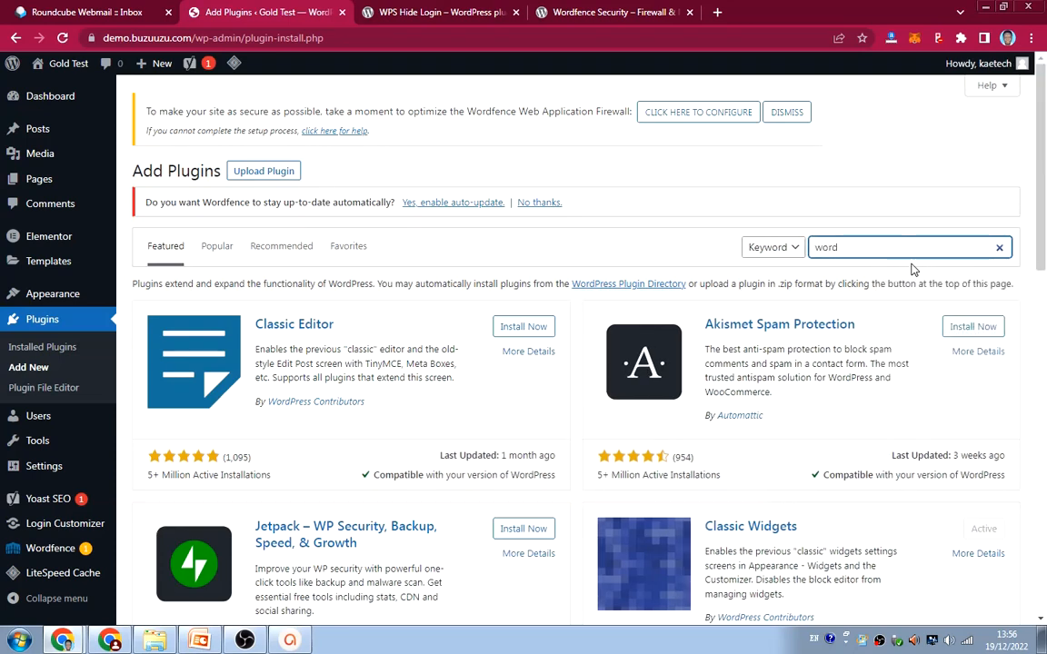
pyautogui.write('fence')
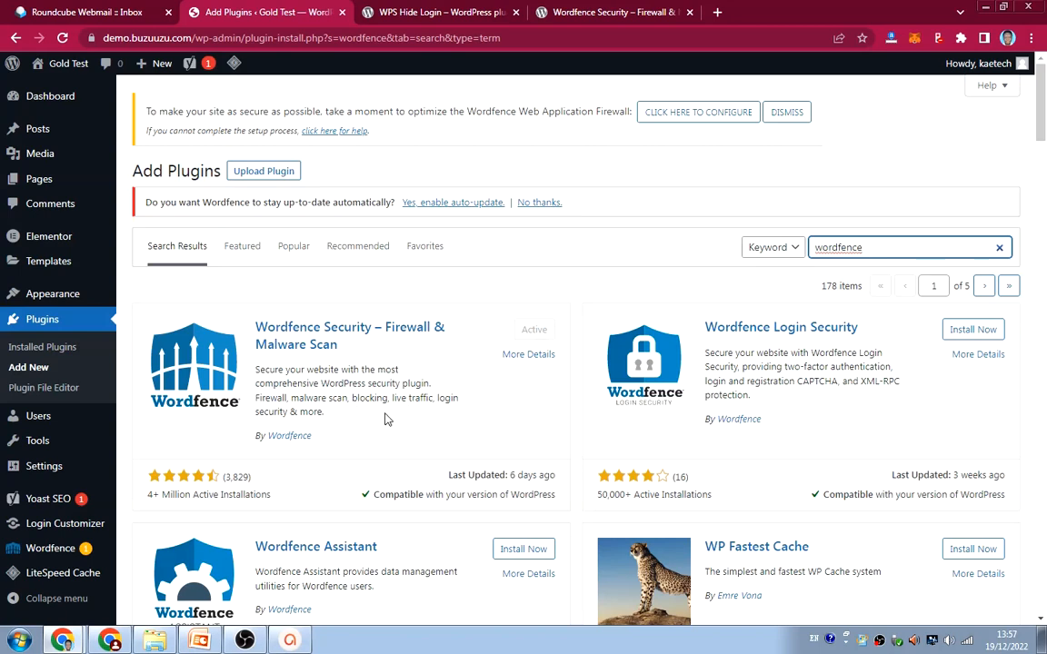
# Step: Open the Wordfence dashboard and review its firewall, scan, notifications, Wordfence Central, tools and attack summary sections
pyautogui.moveTo(63, 548)
pyautogui.moveTo(71, 426)
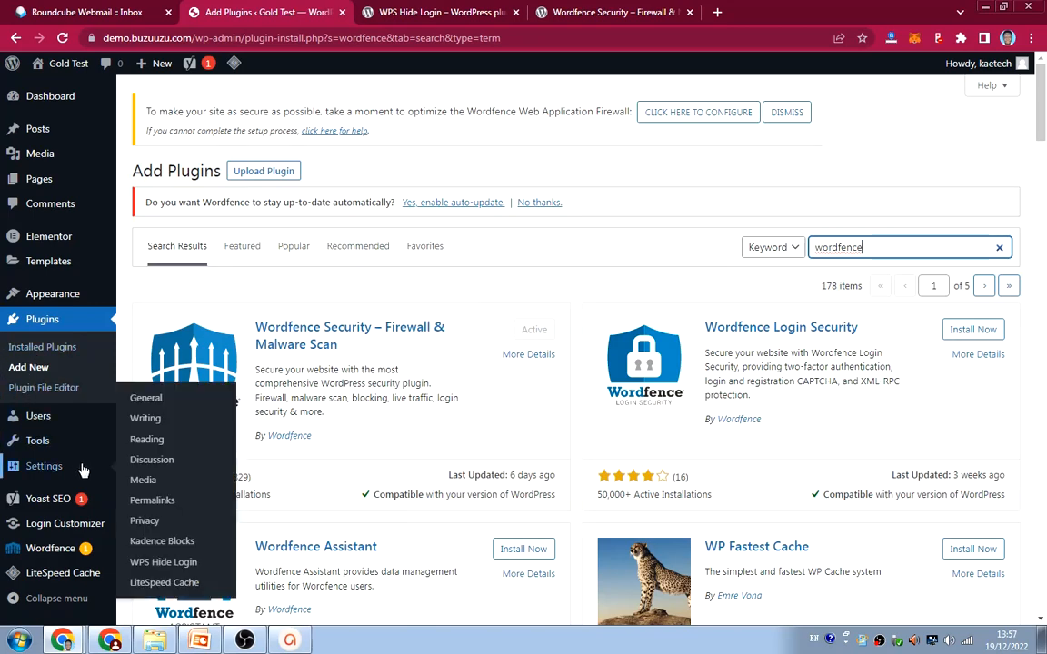
pyautogui.scroll(-1, 52, 517)
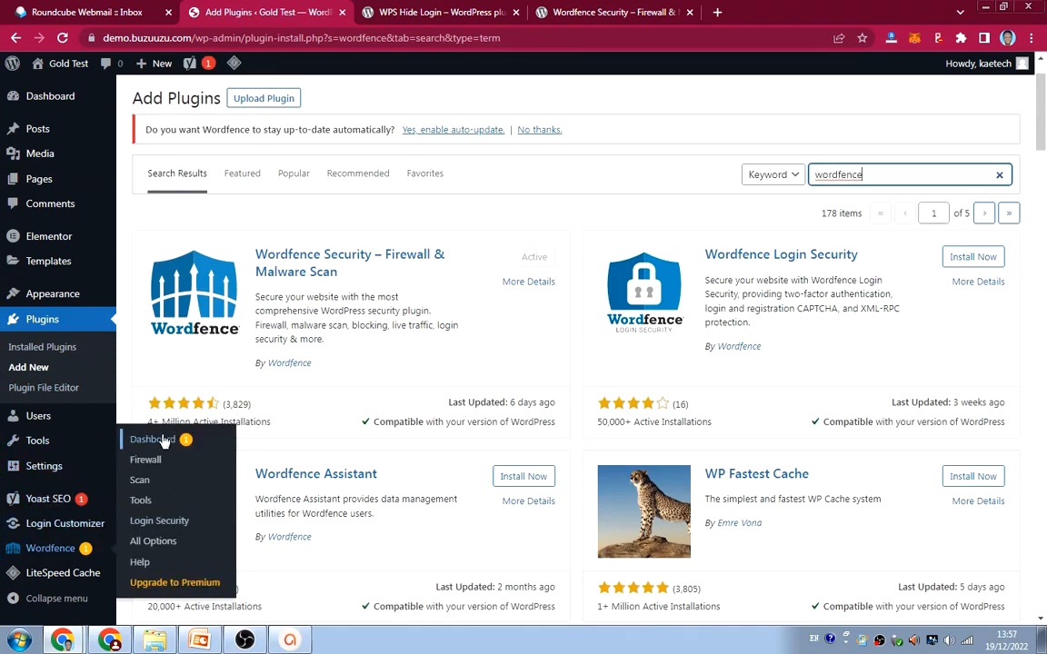
pyautogui.click(153, 439)
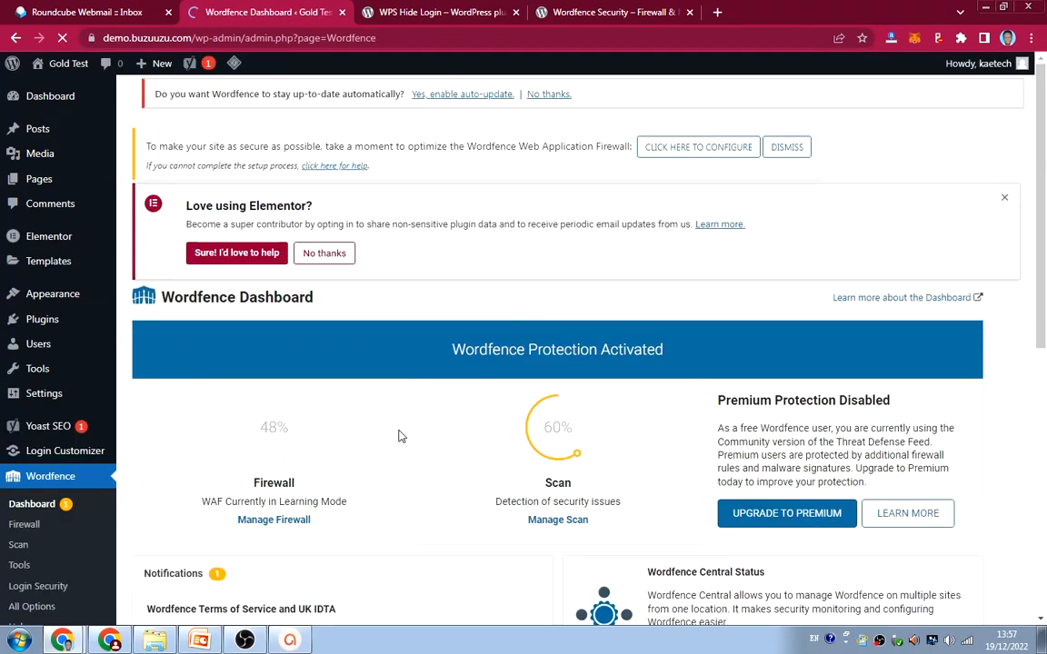
pyautogui.scroll(-2, 398, 435)
pyautogui.scroll(-3, 398, 435)
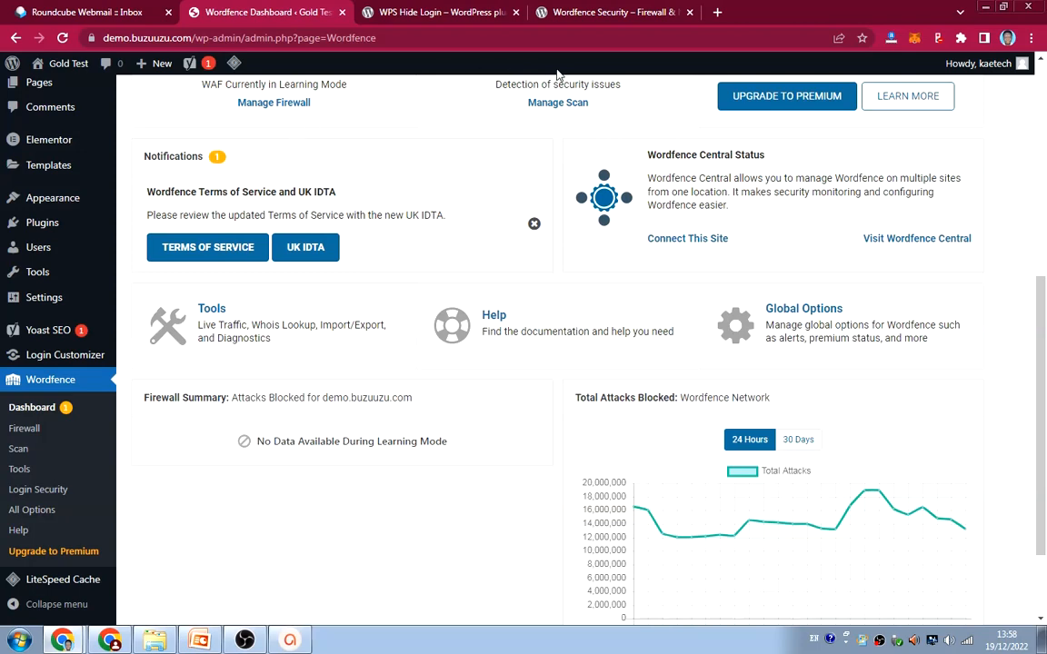
pyautogui.scroll(-1, 427, 218)
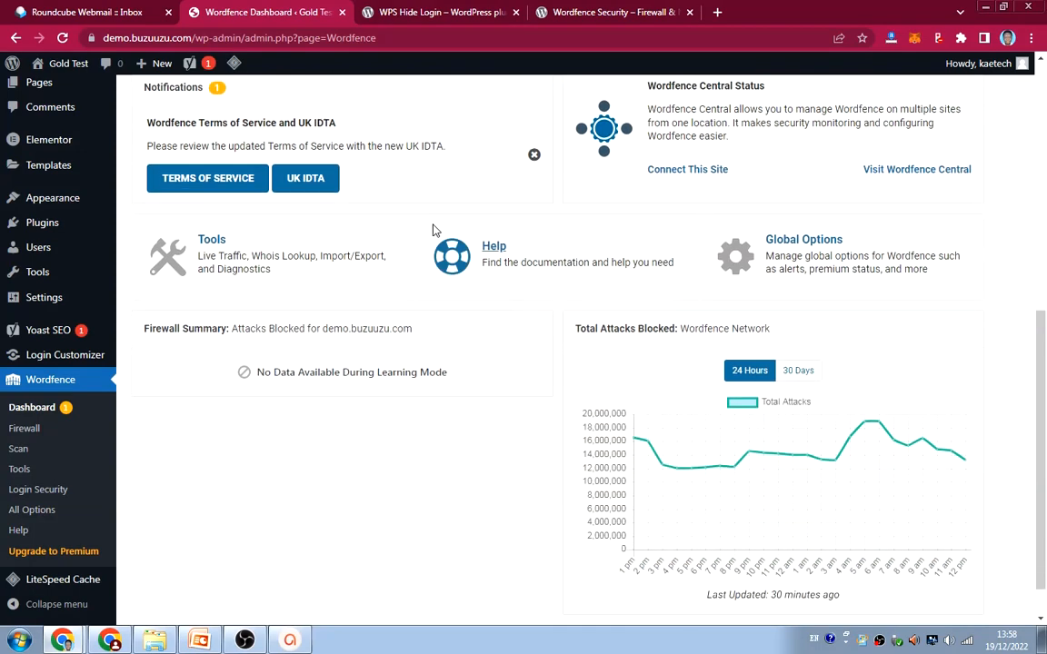
pyautogui.scroll(2, 432, 232)
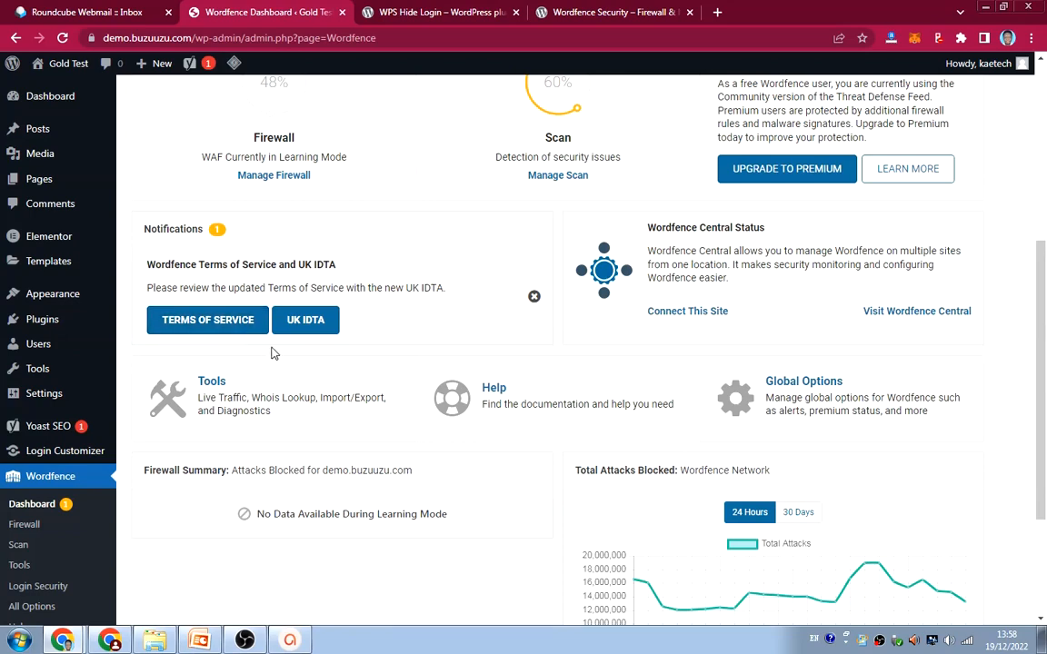
# Step: Go back to the Wordfence Security page on WordPress.org and look over its description
pyautogui.click(589, 12)
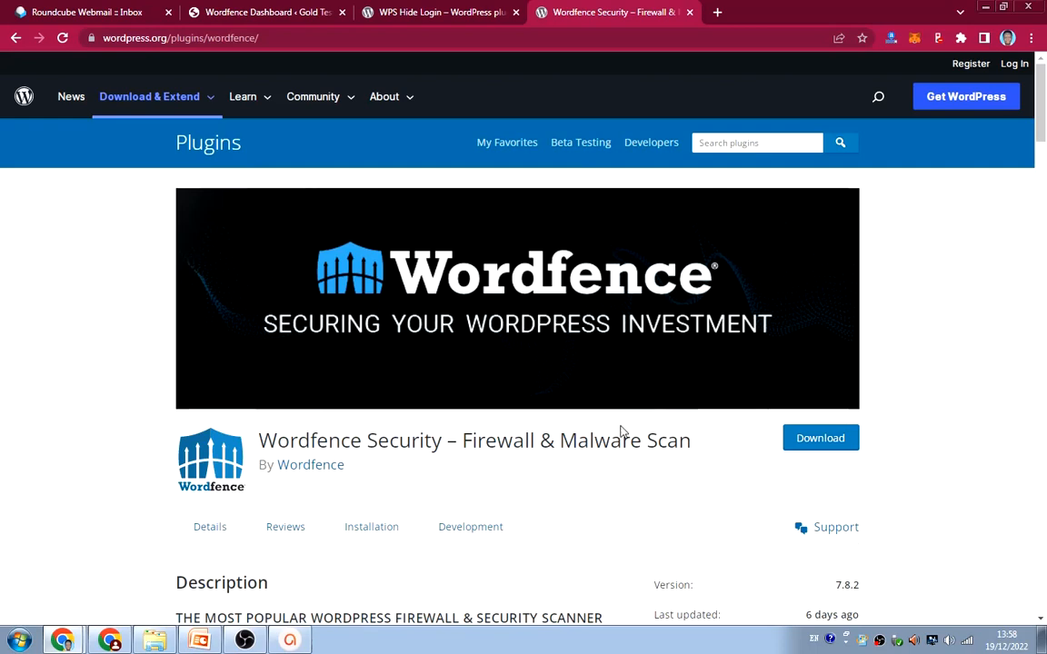
pyautogui.scroll(-1, 633, 430)
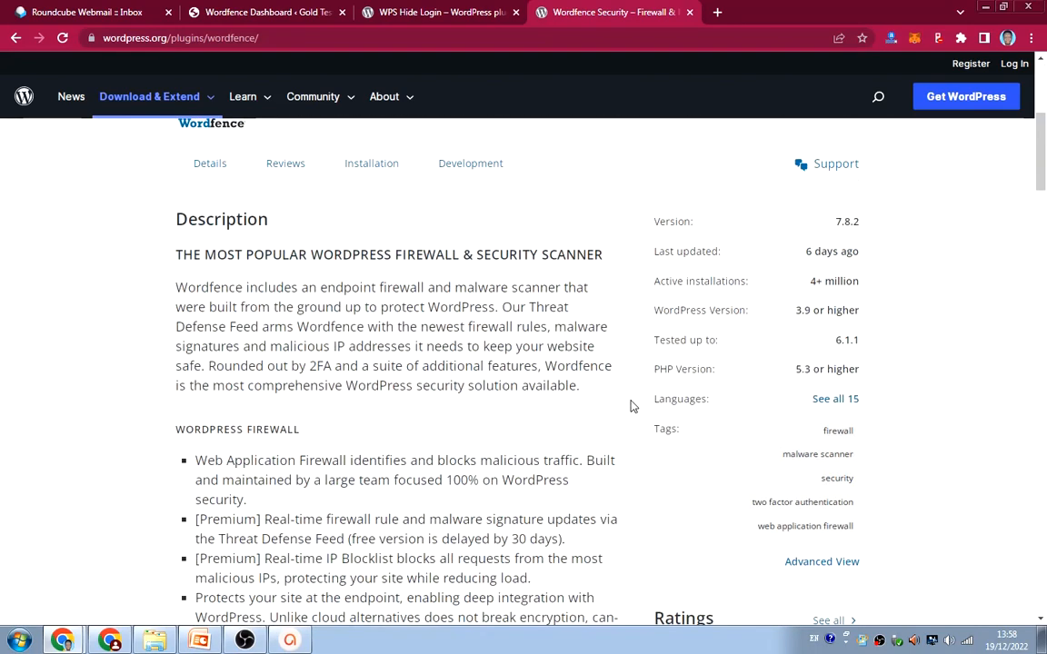